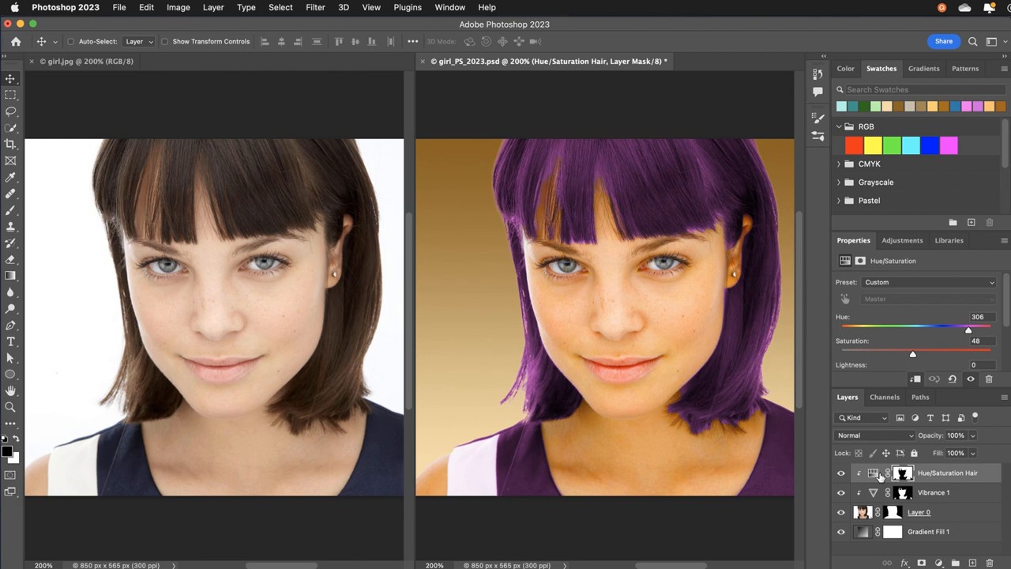
Hide and reshow the Vibrance 1 and Hue/Saturation Hair layers to compare the portrait with and without each adjustment.
left_click(841, 494)
left_click(842, 474)
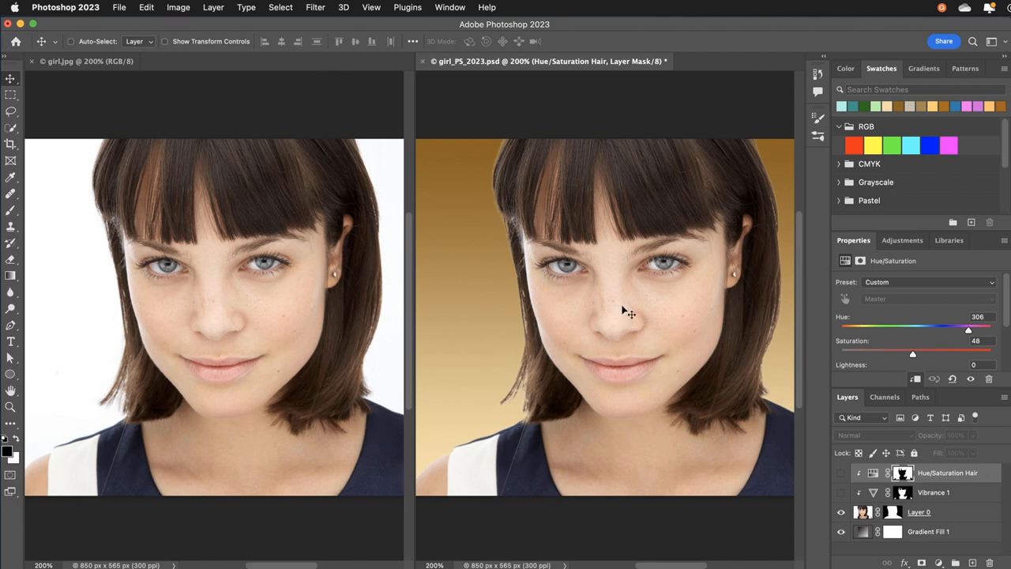
left_click(841, 492)
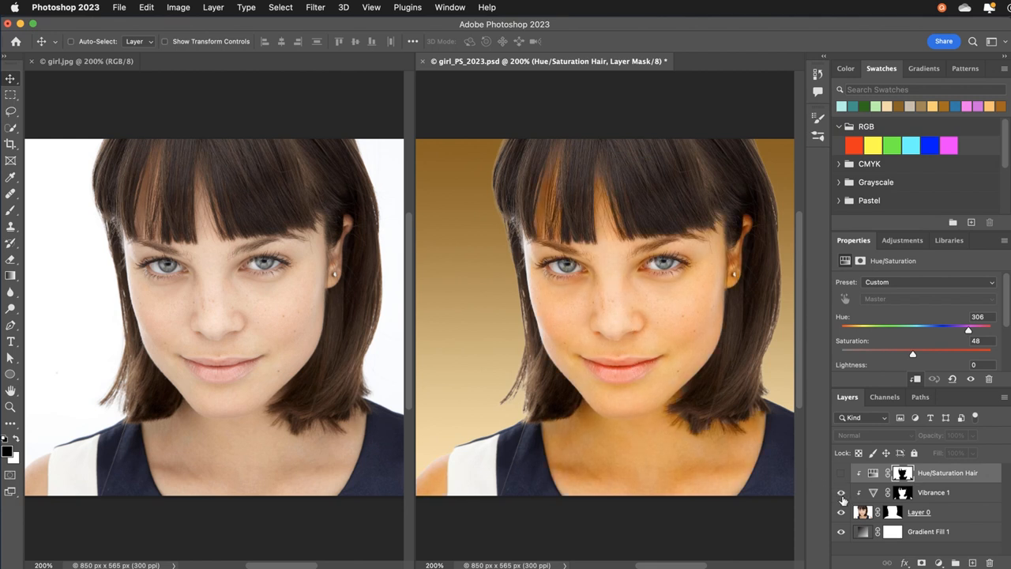
left_click(841, 474)
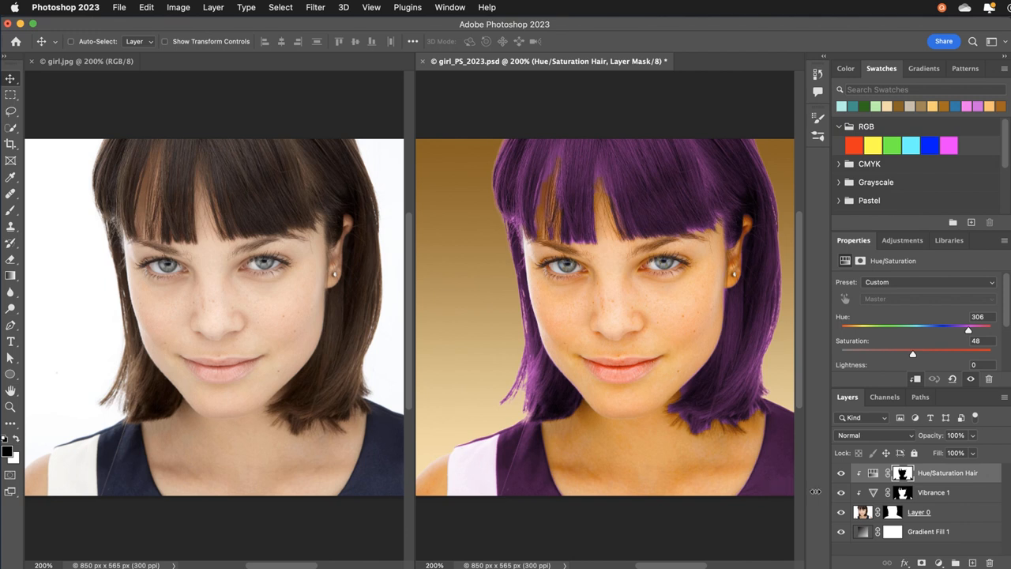
Open the Hue/Saturation Hair adjustment's settings and dock the Properties panel in the collapsed icon strip.
left_click(873, 472)
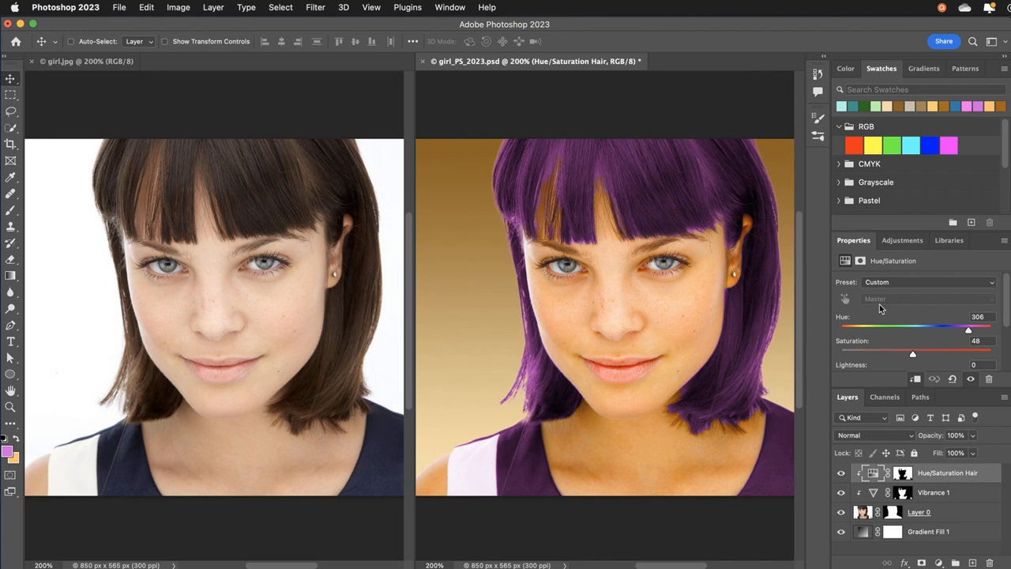
scroll(882, 309, "down", 4)
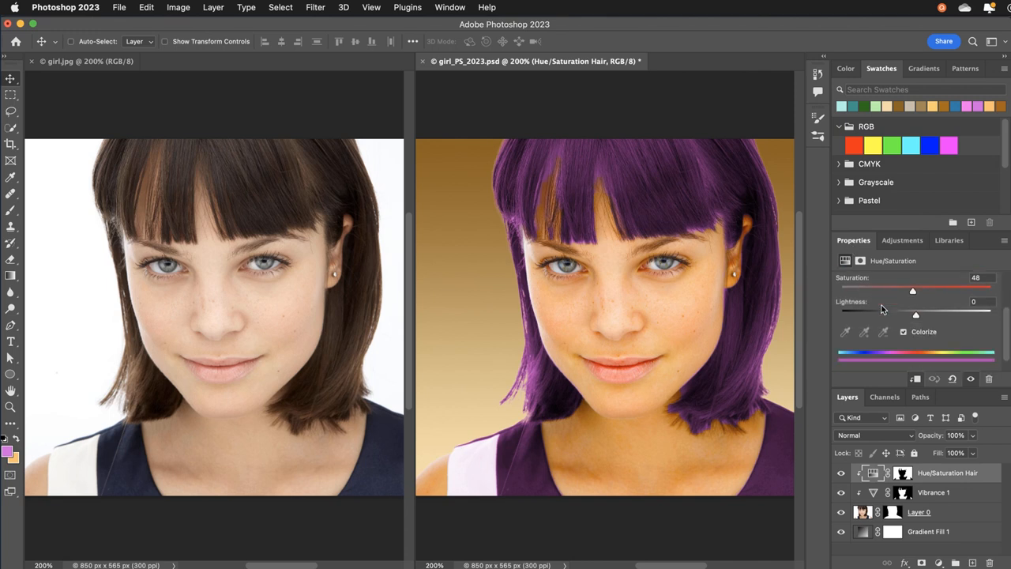
scroll(881, 305, "up", 3)
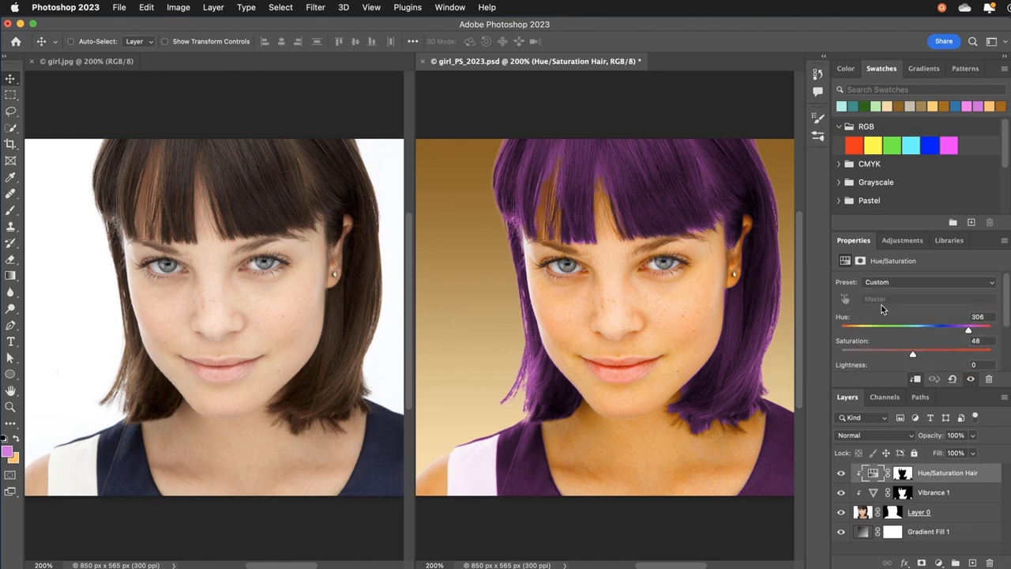
scroll(882, 309, "down", 4)
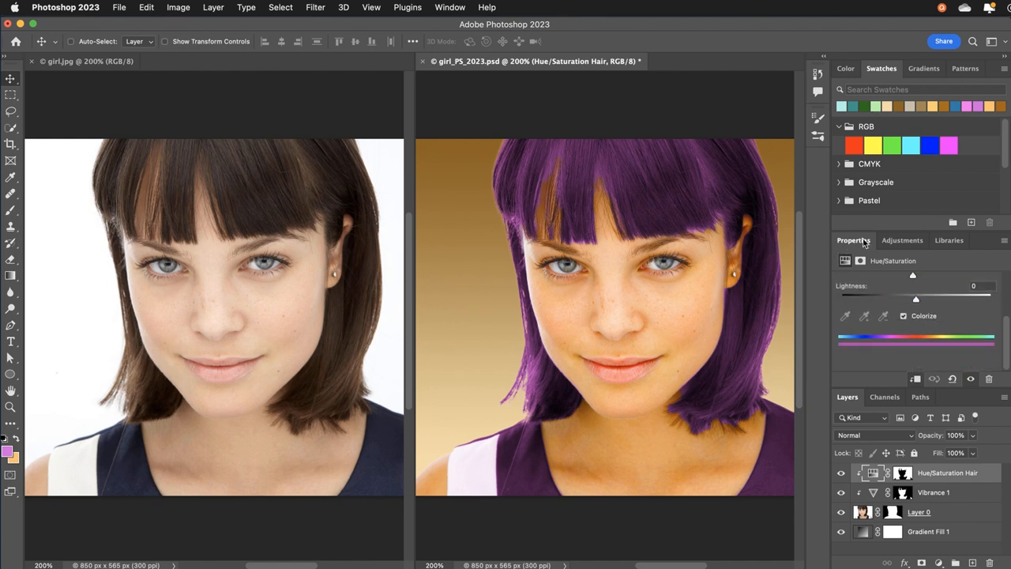
left_click_drag(859, 243, 814, 166)
left_click(817, 163)
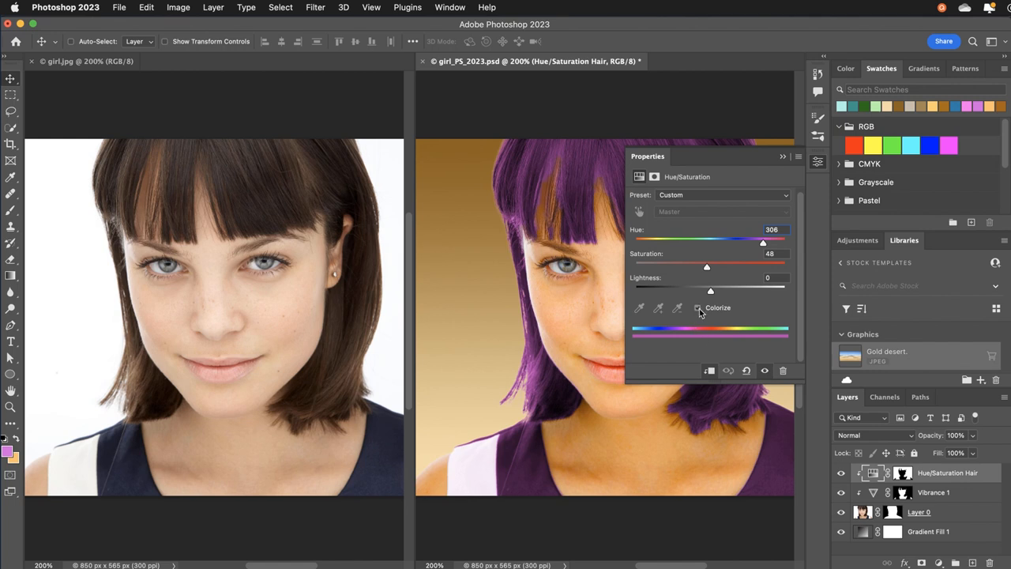
Switch Colorize off and back on in the Hue/Saturation Hair adjustment to compare the hair colour, and examine the Hue setting.
left_click(698, 308)
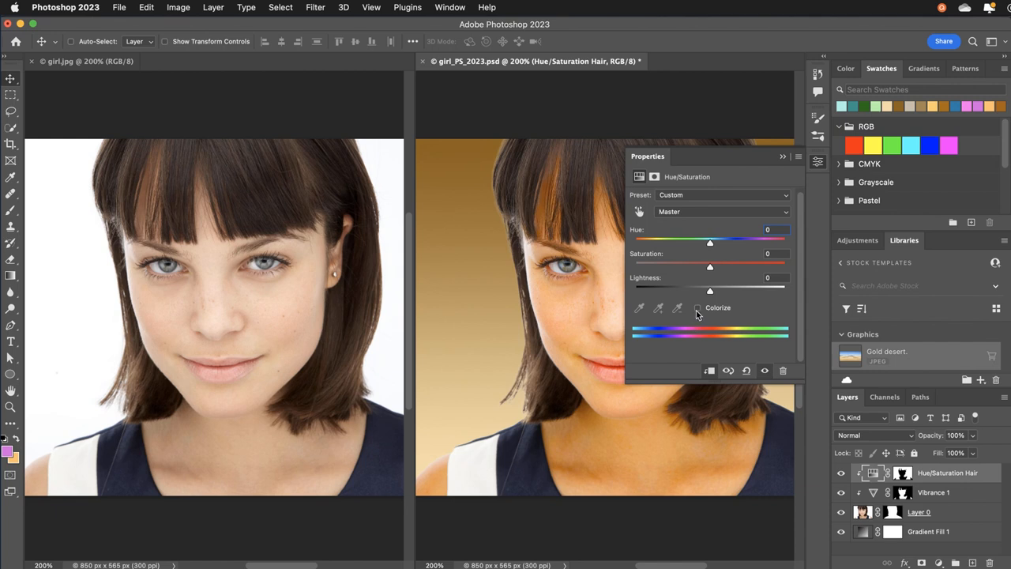
left_click(697, 308)
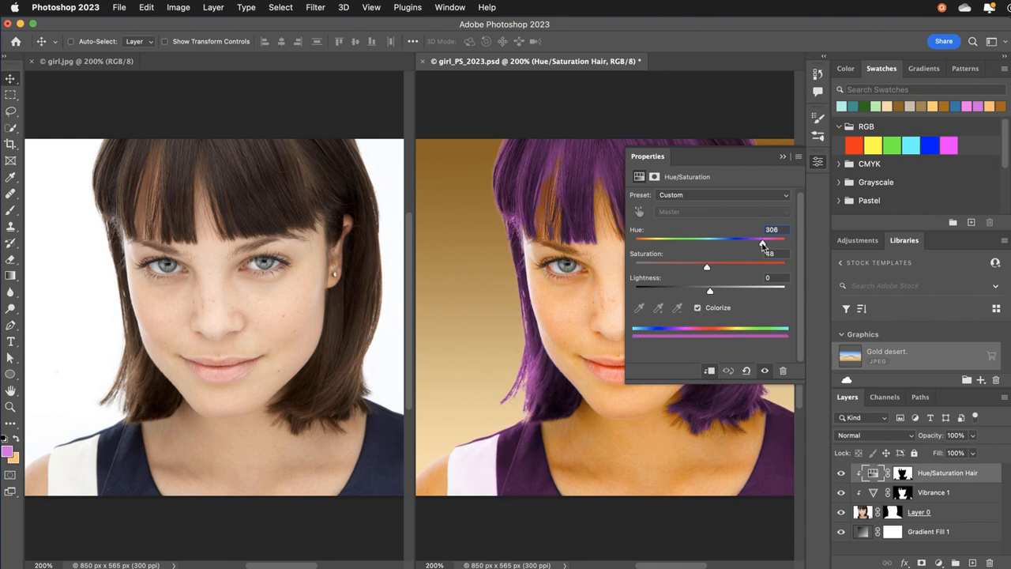
mouse_move(764, 246)
left_mouse_down()
mouse_move(646, 255)
mouse_move(762, 252)
left_mouse_up()
left_click(818, 168)
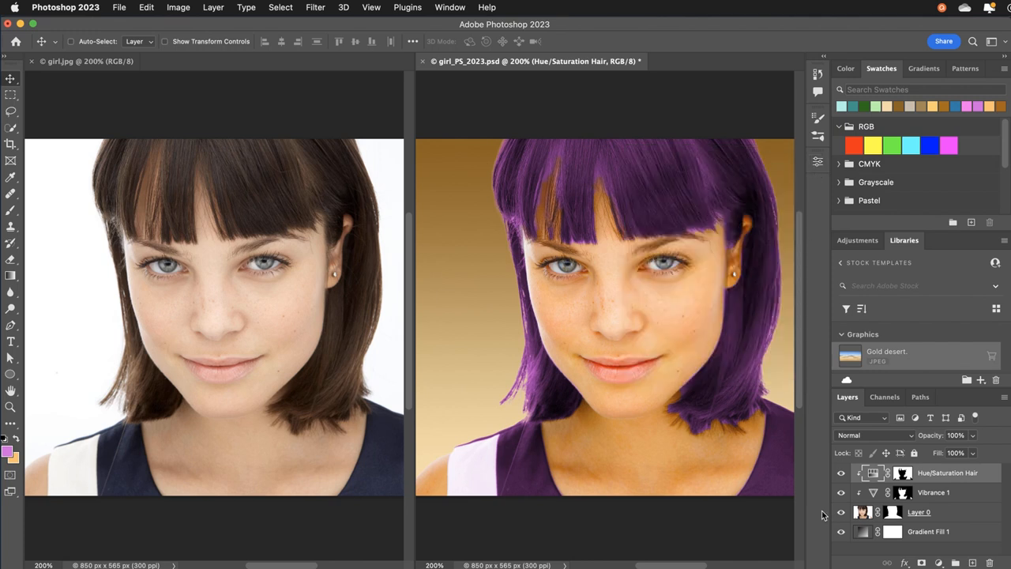
Examine the Vibrance and Saturation settings of the Vibrance 1 adjustment layer.
key("alt+bracketleft")
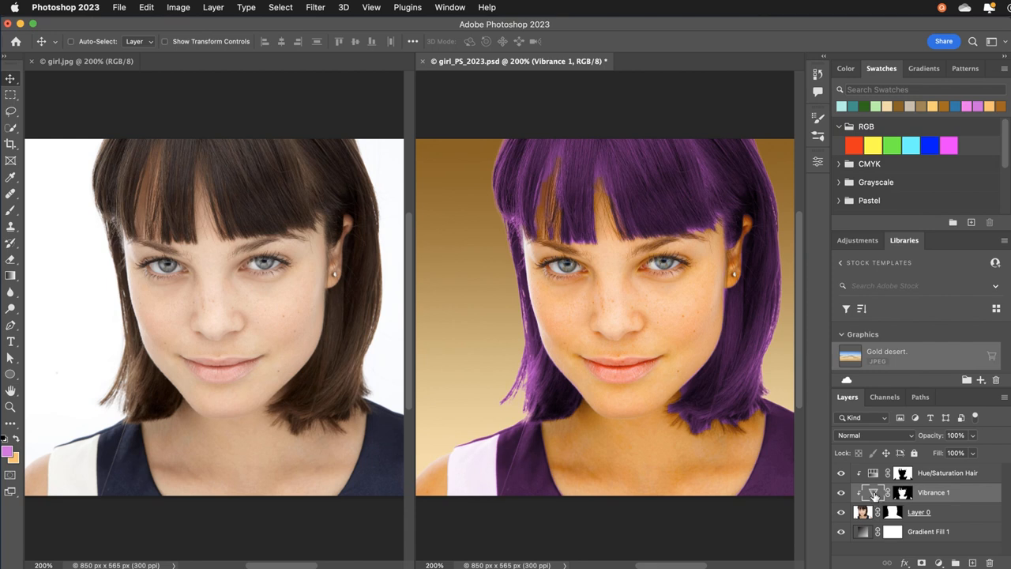
left_click(818, 166)
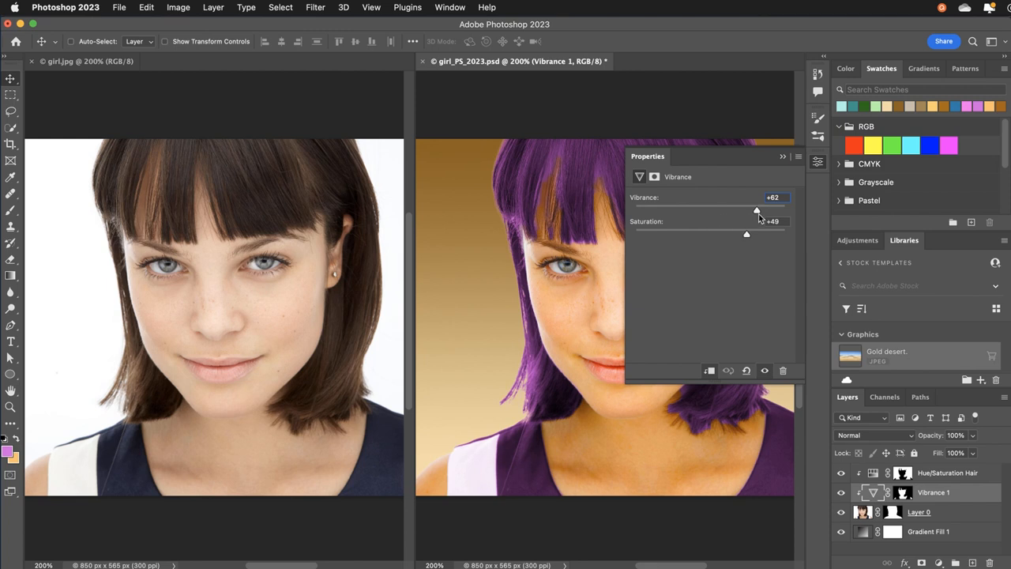
left_click_drag(758, 215, 725, 241)
left_click(819, 163)
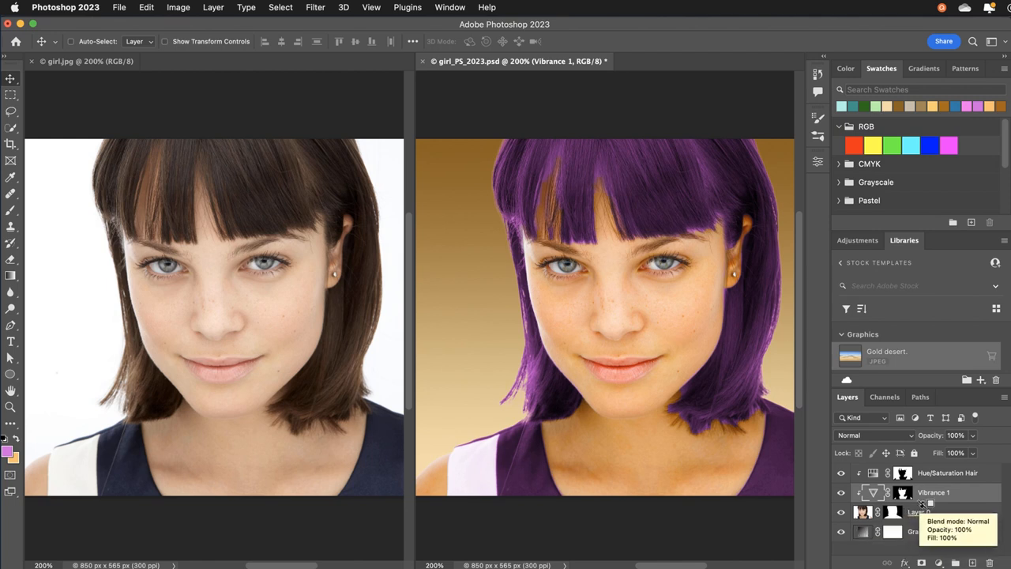
Release Vibrance 1 and Hue/Saturation Hair from their clipping to Layer 0, and hide and reshow Gradient Fill 1.
left_click_drag(919, 514, 922, 499)
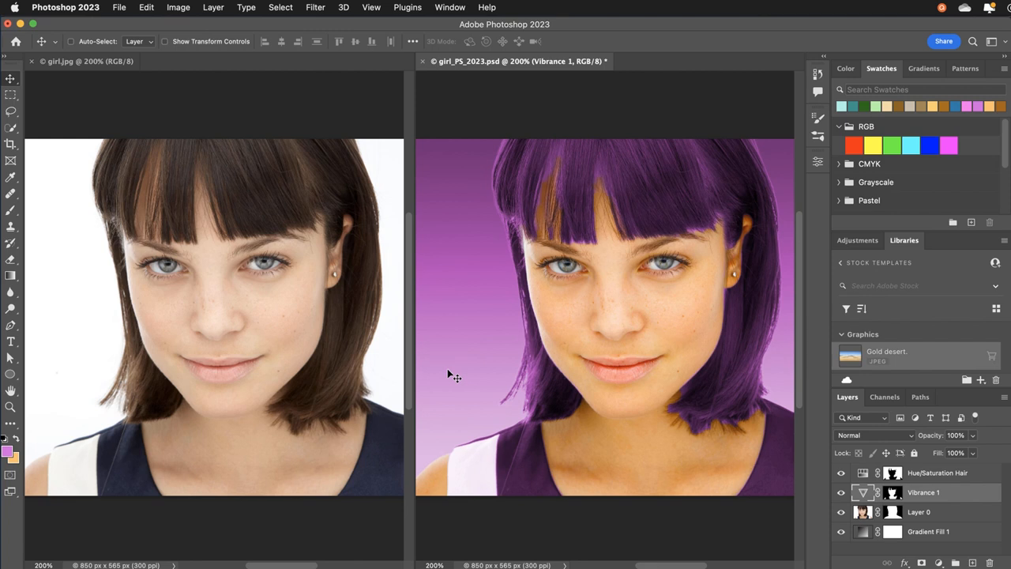
left_click(841, 531)
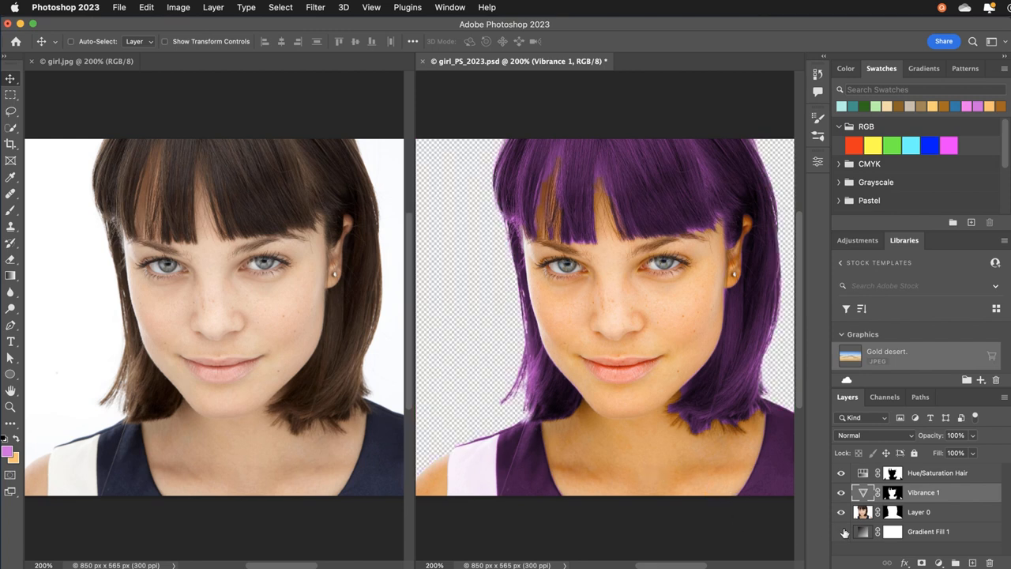
left_click(842, 531)
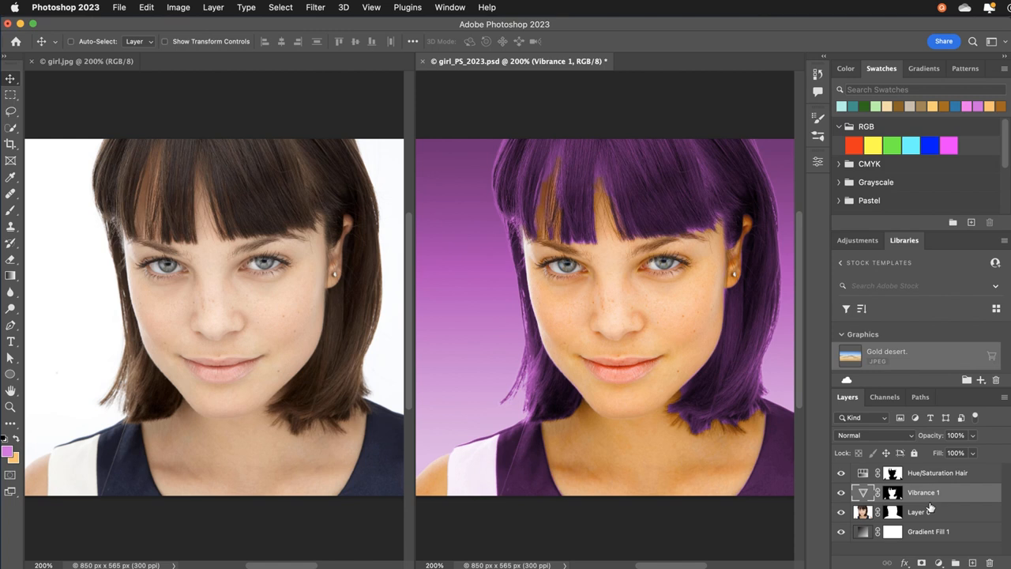
Clip the Vibrance 1 and Hue/Saturation Hair adjustment layers to Layer 0.
left_click_drag(930, 506, 947, 499)
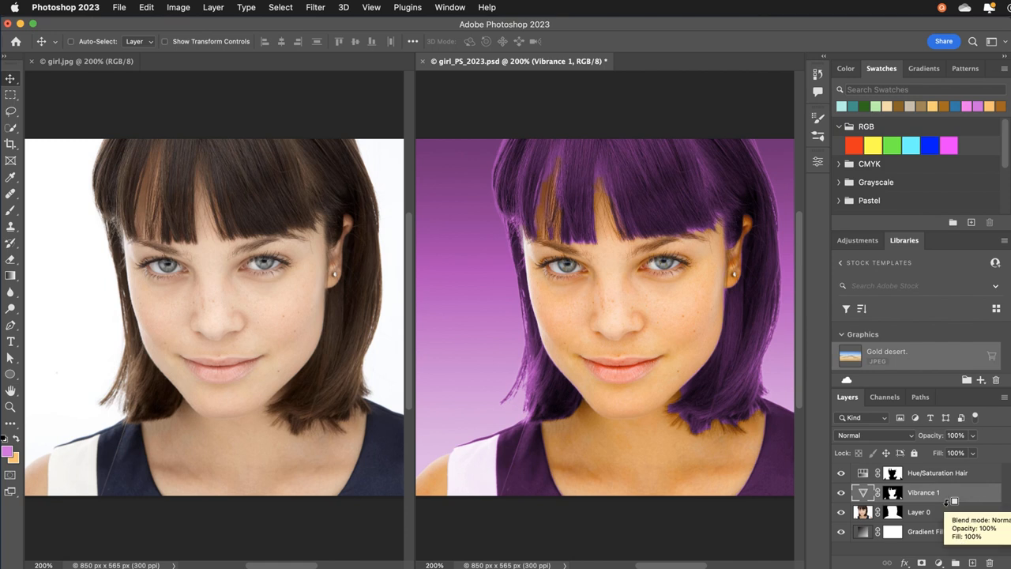
left_click(948, 501, "alt")
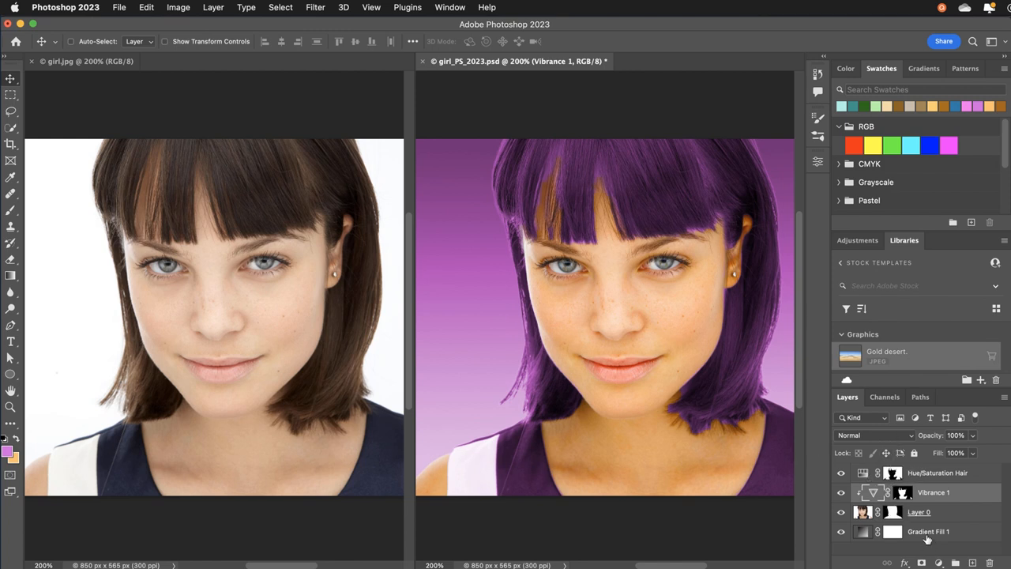
left_click(932, 483, "alt")
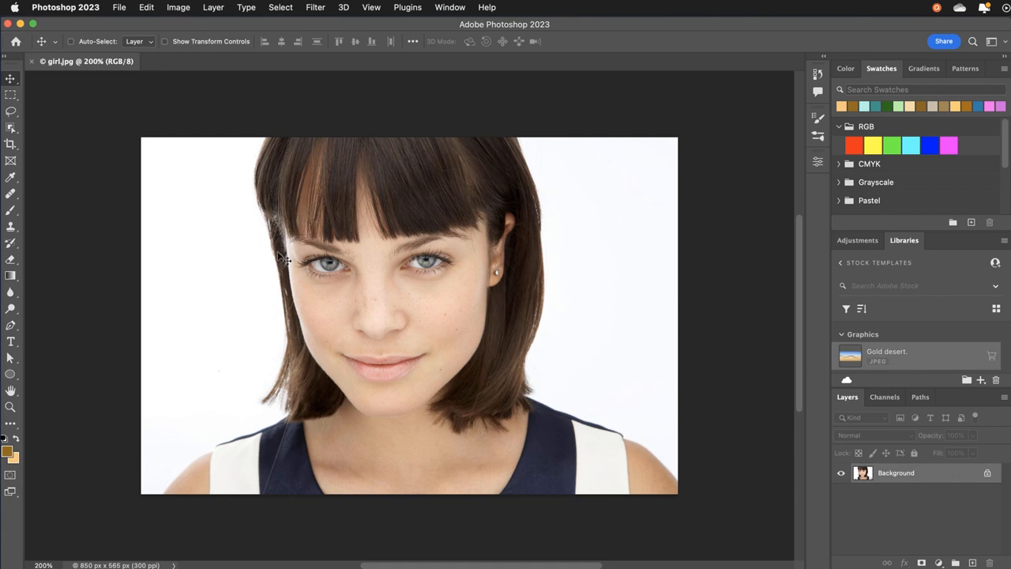
Save girl.jpg in Photoshop format as lastName09ab.psd in the Digital Imagery folder.
left_click(119, 10)
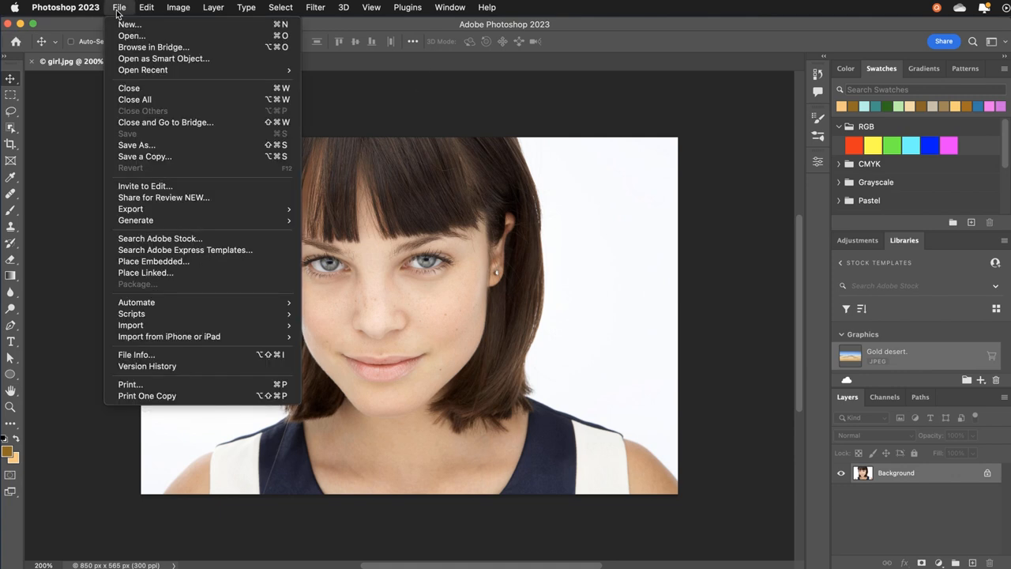
left_click(124, 147)
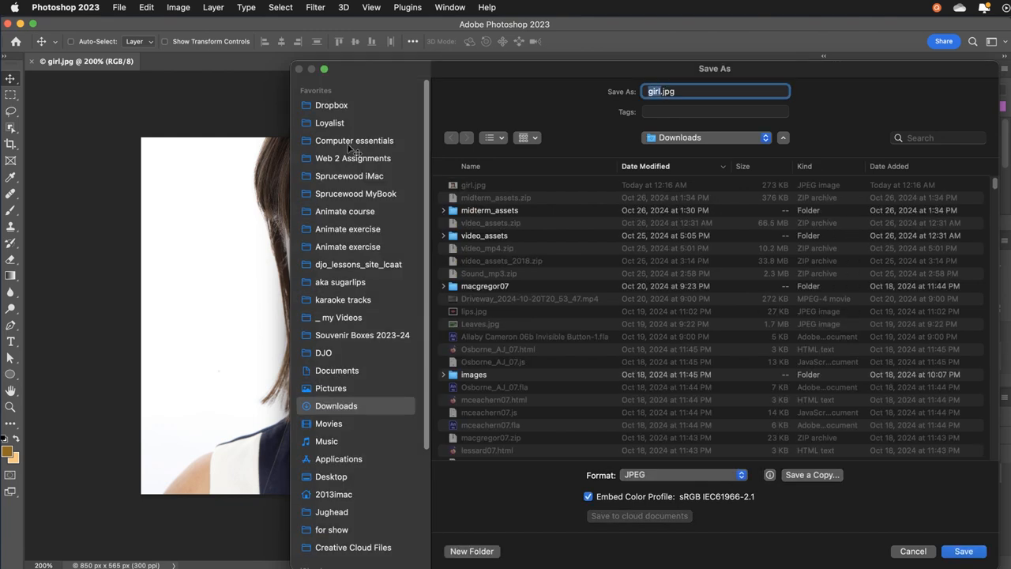
left_click(660, 138)
left_click(672, 230)
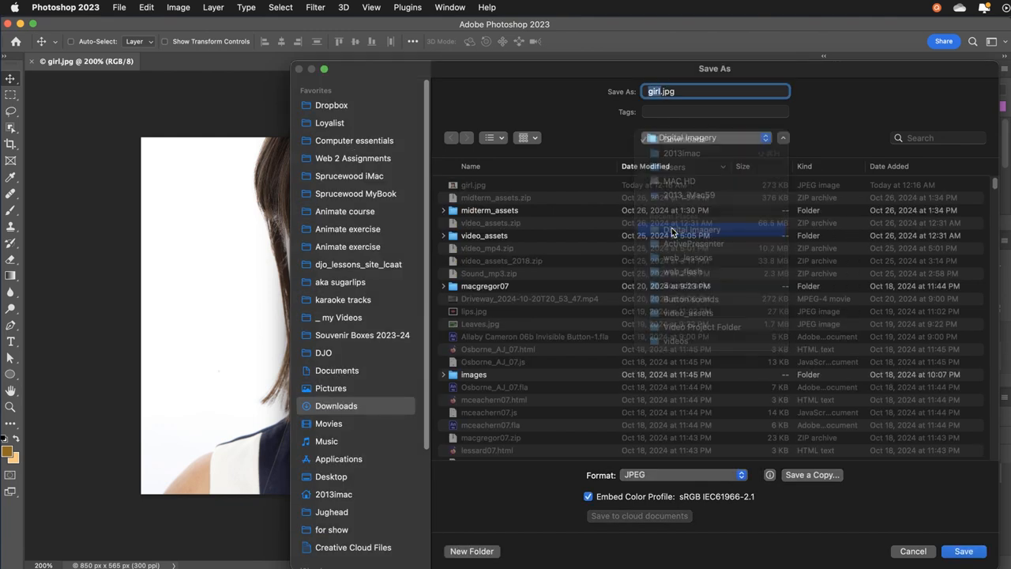
left_click(636, 477)
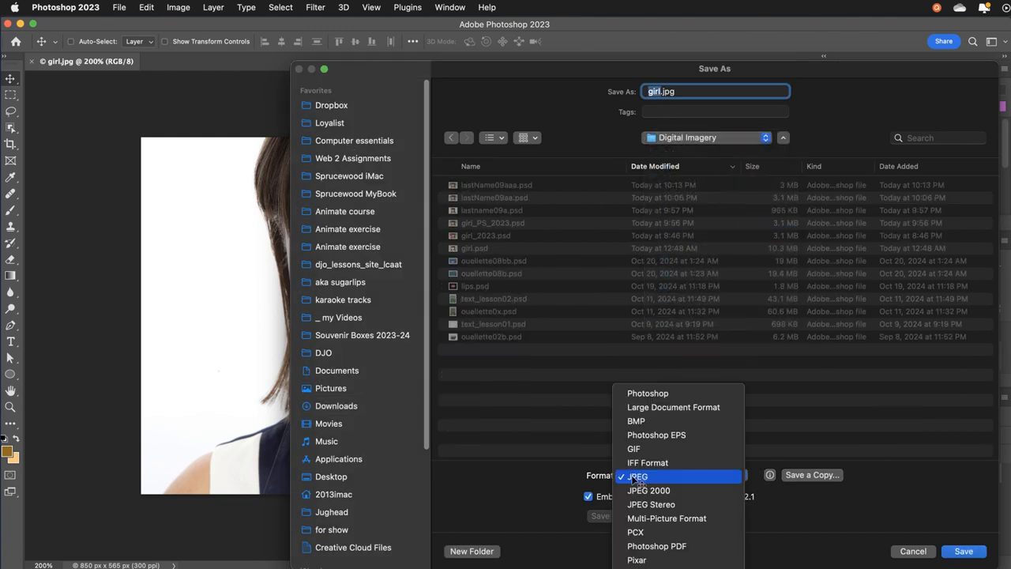
left_click(646, 393)
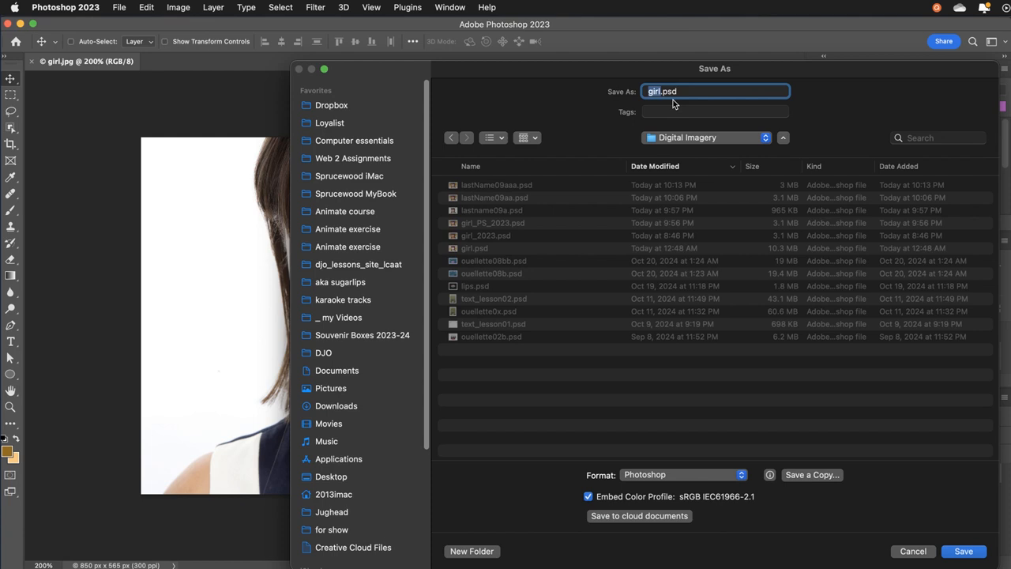
type("lastName09ab")
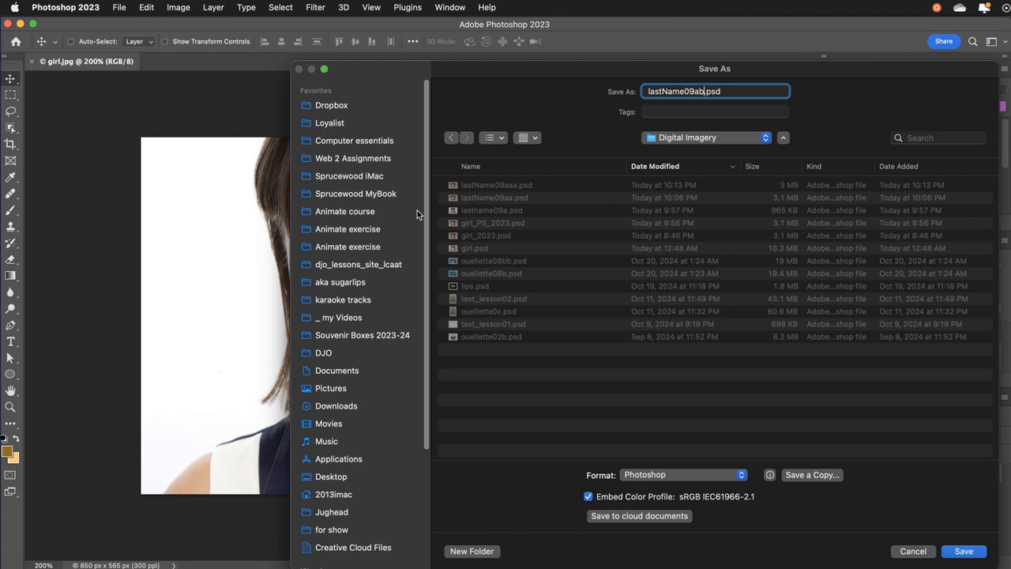
left_click(956, 553)
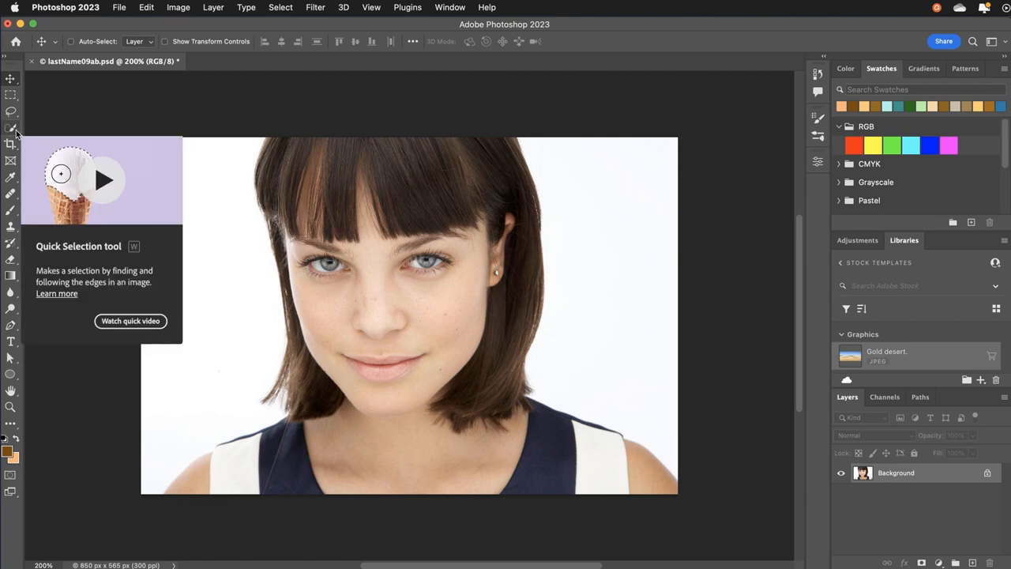
Select the woman with the Object Selection tool by framing the whole 850 x 565 px image.
left_click(15, 131)
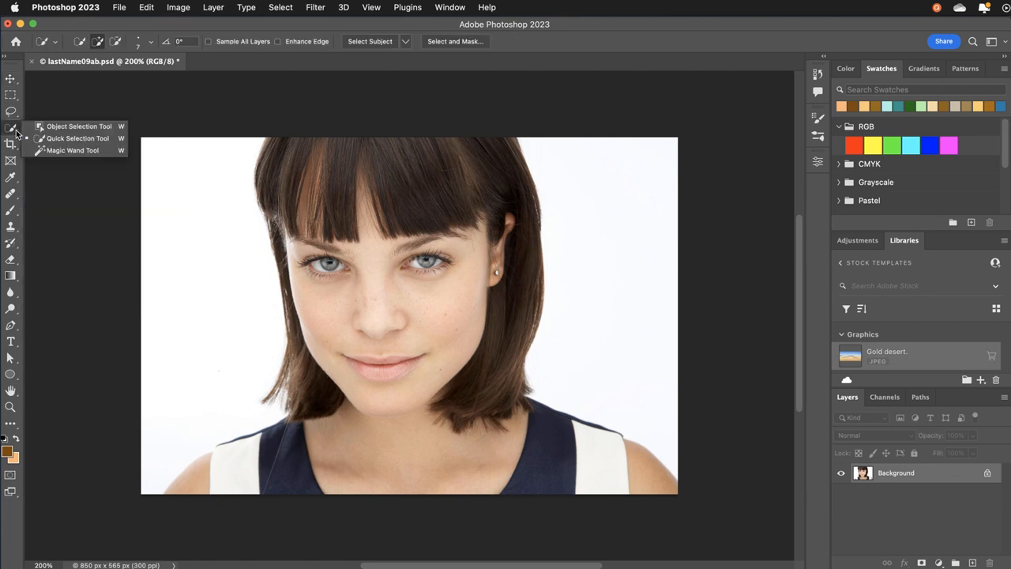
left_click(64, 129)
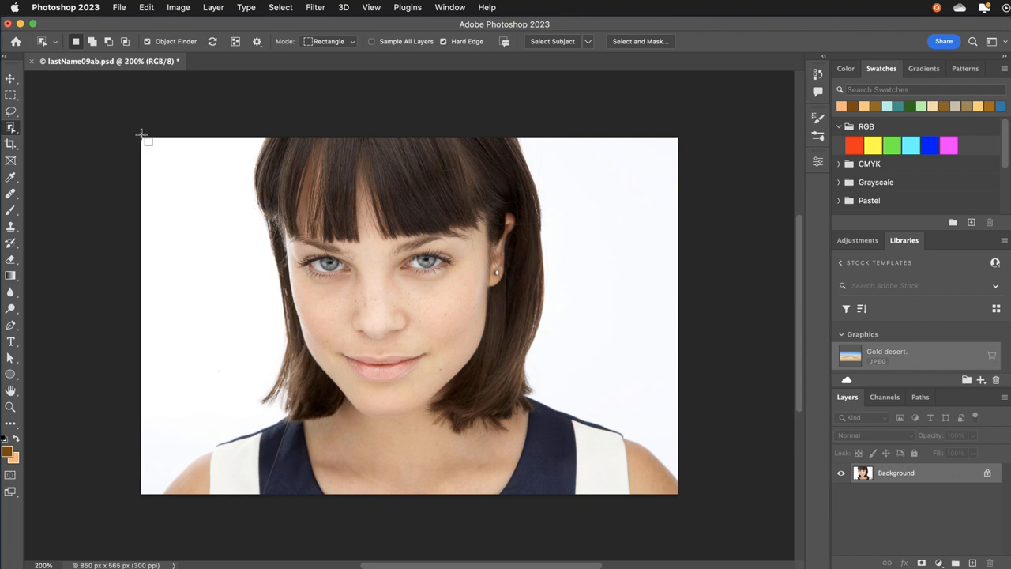
left_click_drag(140, 136, 687, 498)
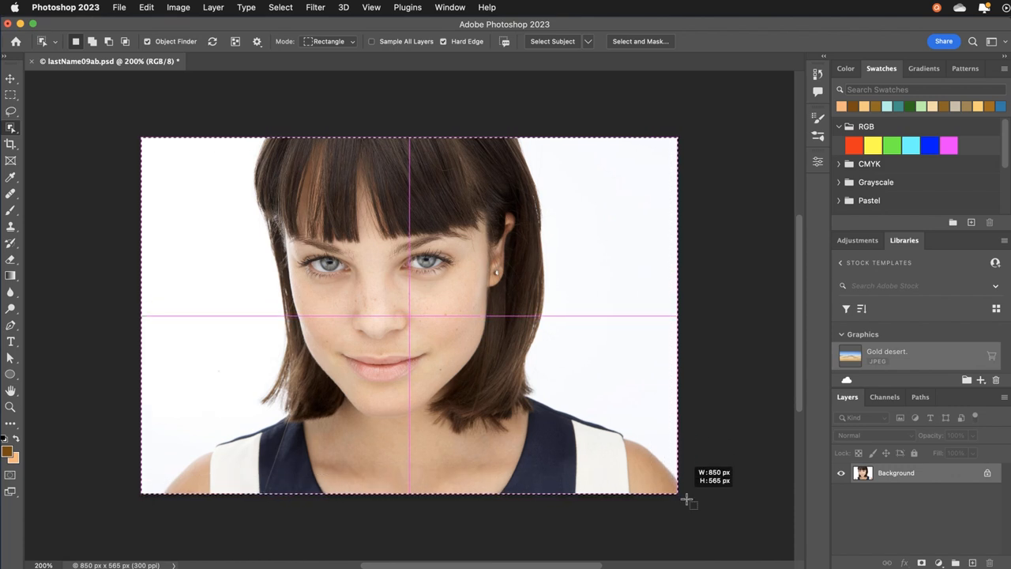
left_click_drag(687, 499, 687, 499)
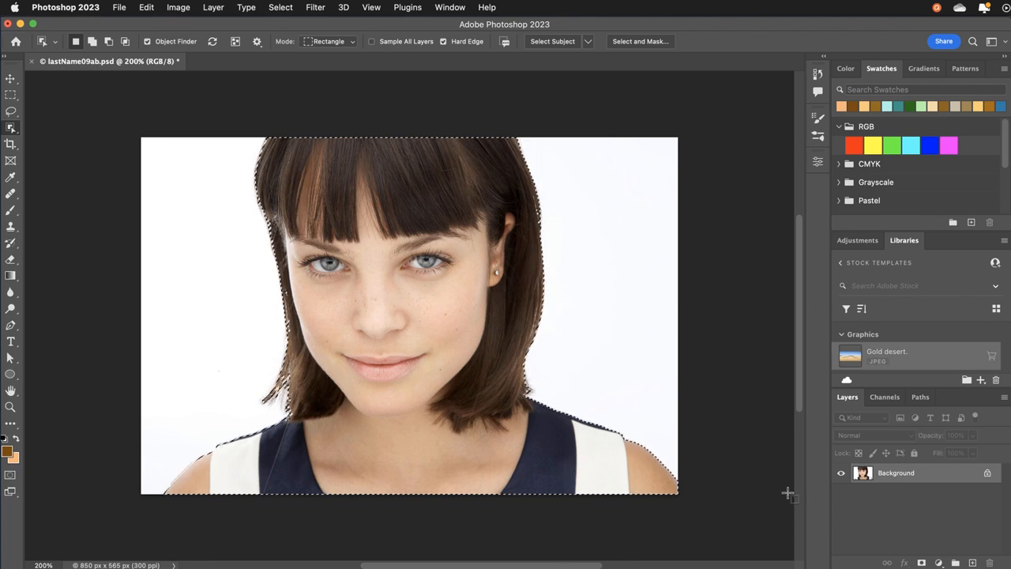
Unlock the Background layer, mask it with the current selection to hide the white backdrop, and save the file.
left_click(988, 473)
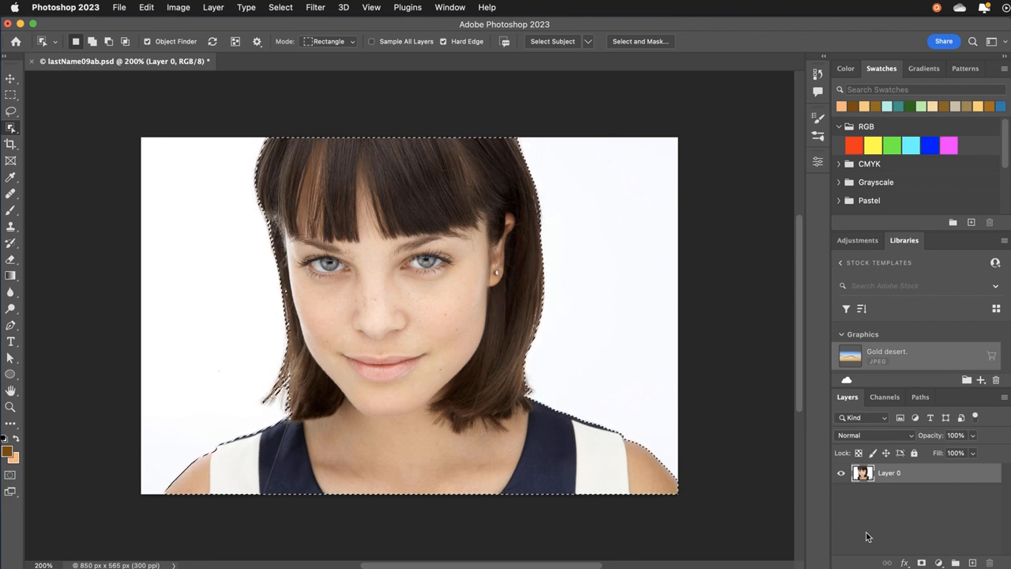
left_click(923, 562)
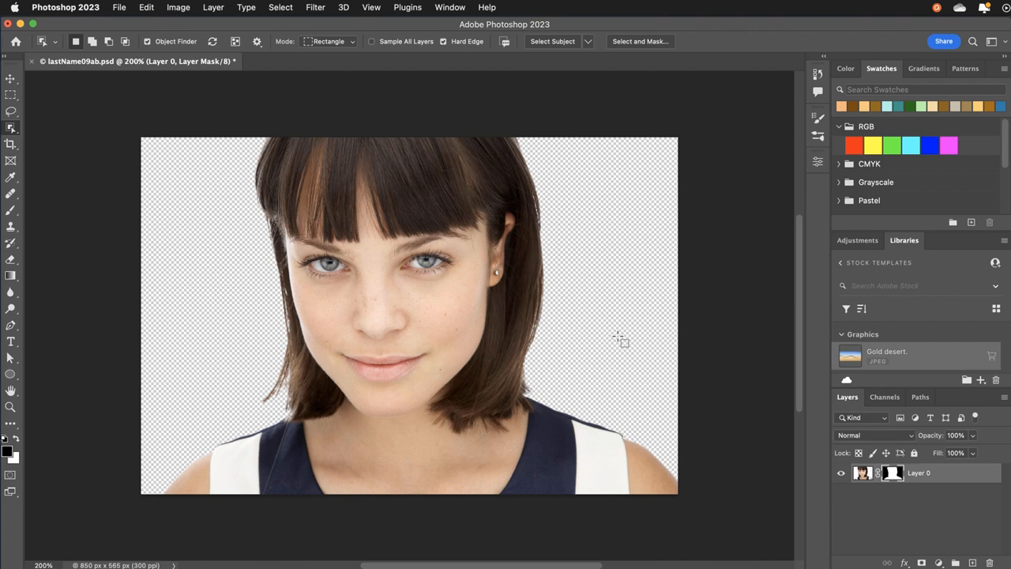
left_click(119, 7)
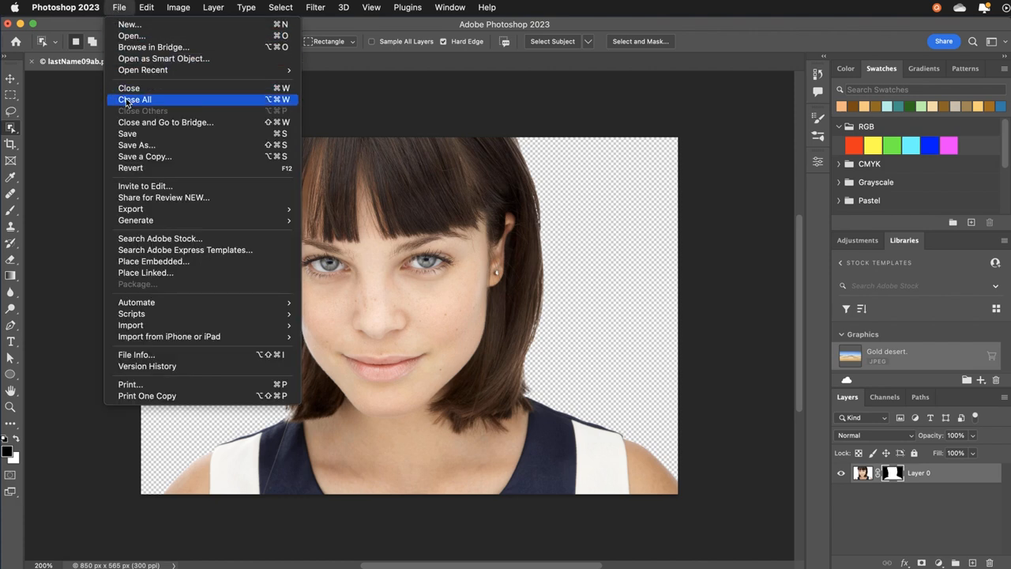
left_click(127, 134)
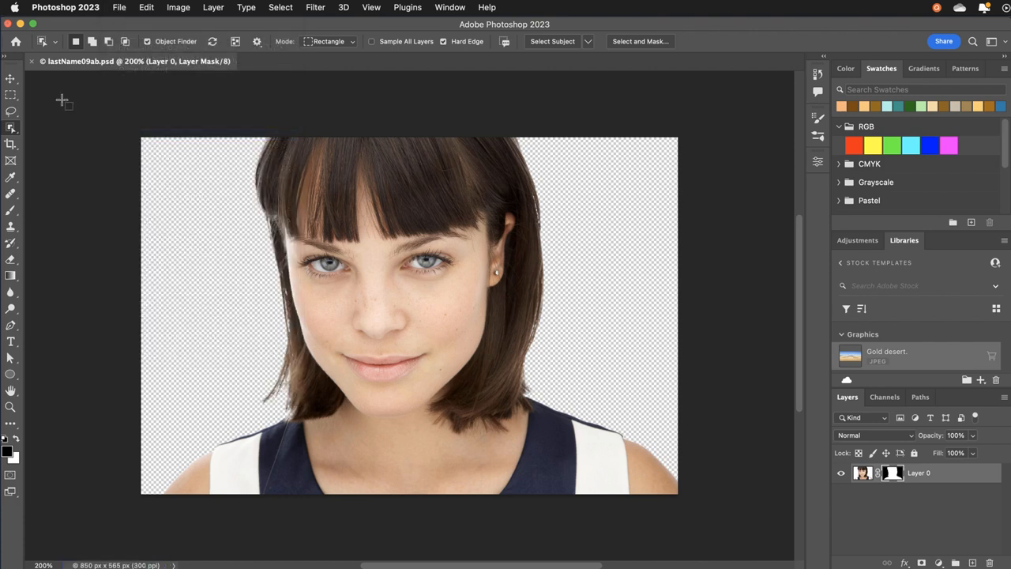
Add a new empty layer above Layer 0 and name it gradient.
left_click(11, 80)
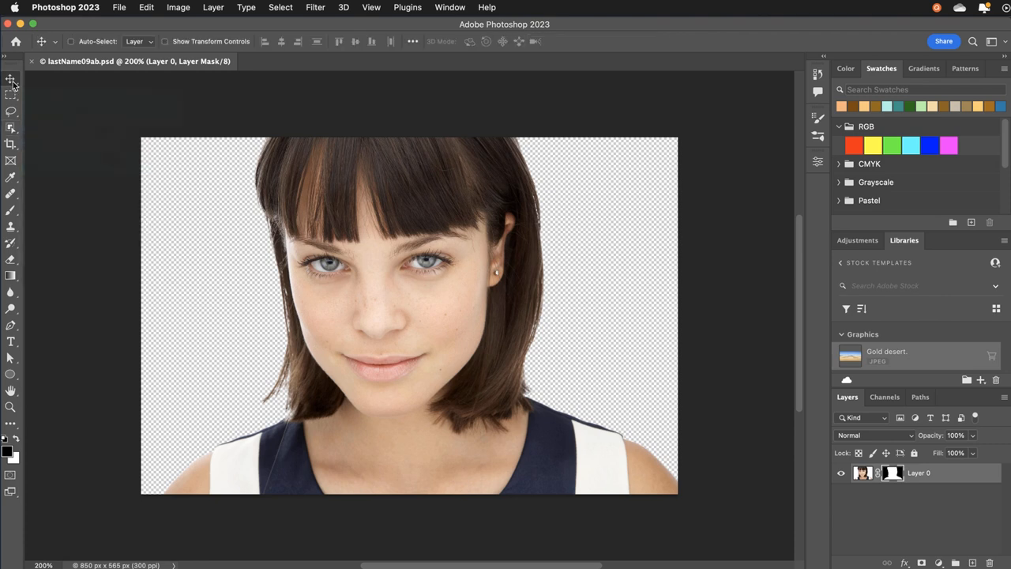
left_click(974, 562)
double_click(899, 473)
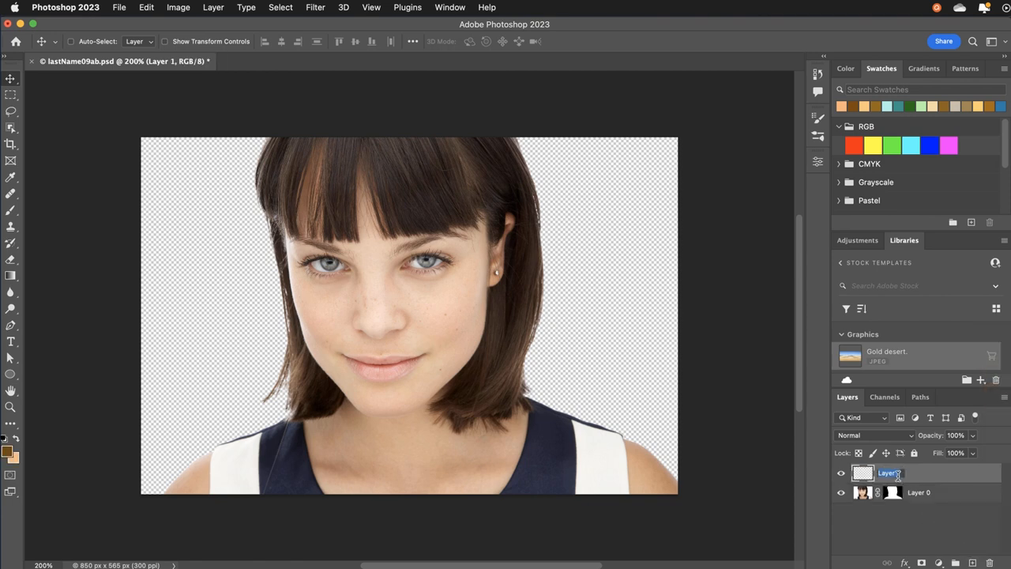
type("gradient")
key("Return")
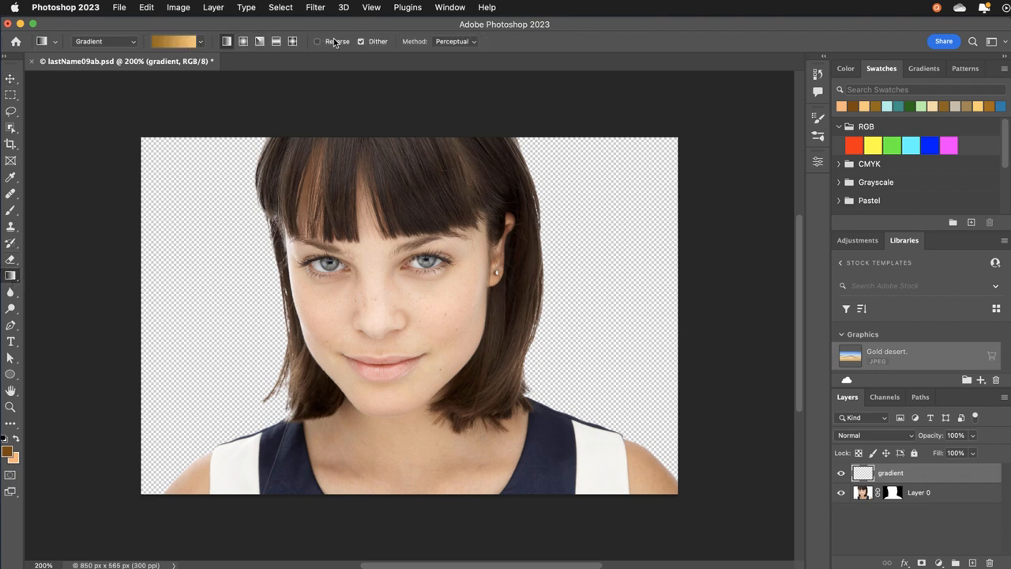
Set the foreground colour to brown #a15b00 and the background colour to light peach #fdb68b.
left_click(8, 455)
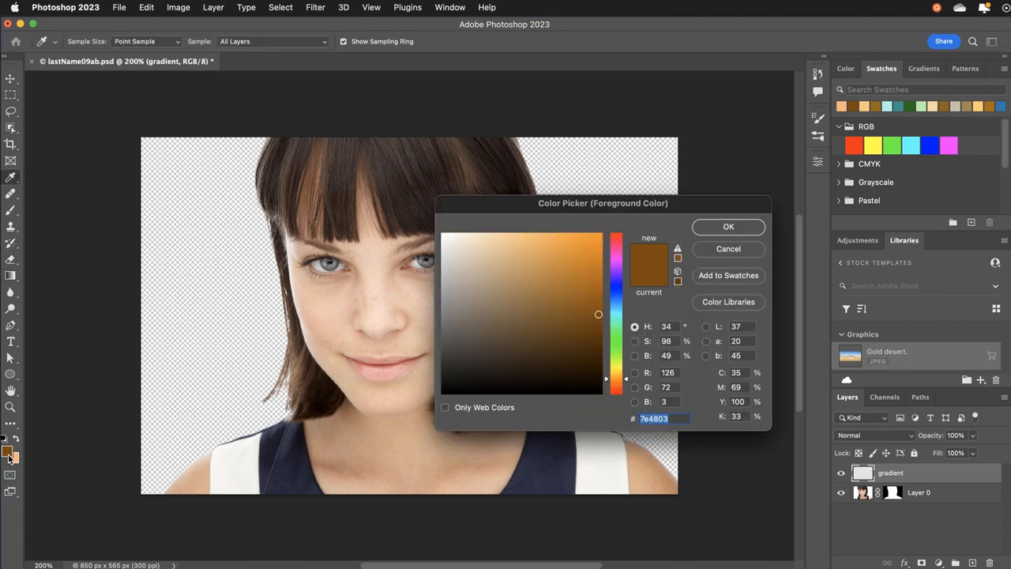
left_click_drag(586, 299, 607, 294)
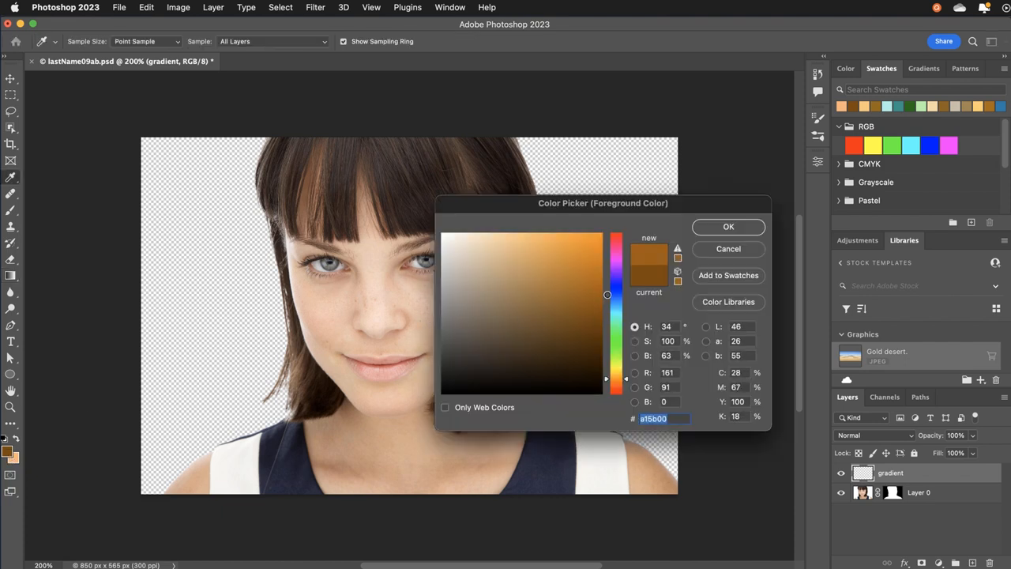
left_click(716, 226)
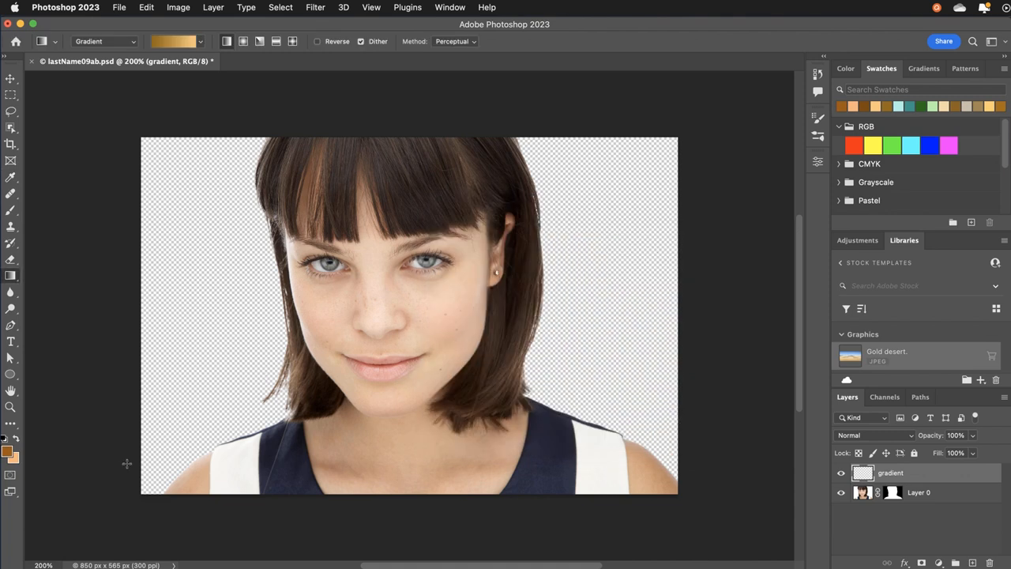
left_click(15, 461)
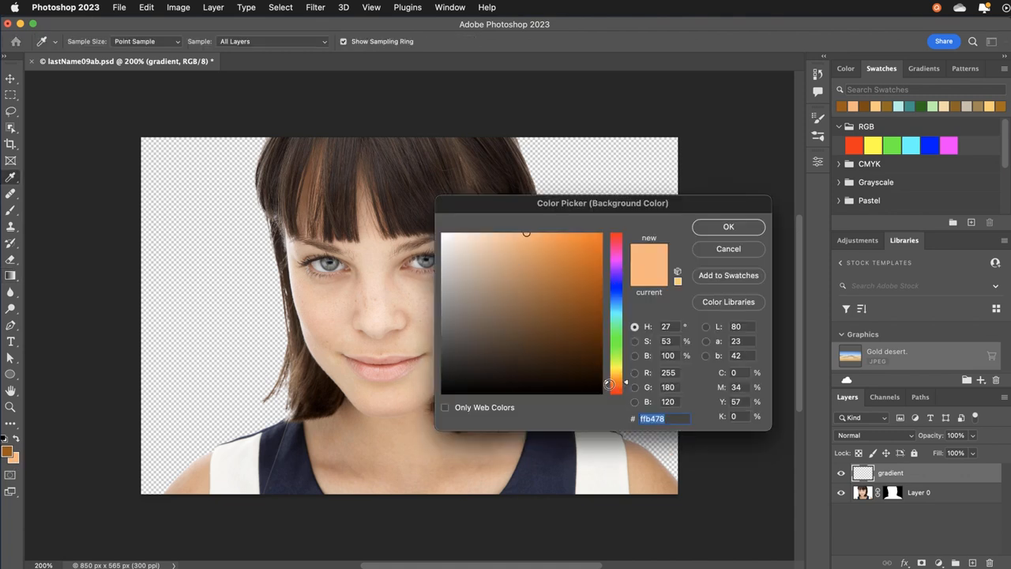
left_click_drag(615, 385, 618, 387)
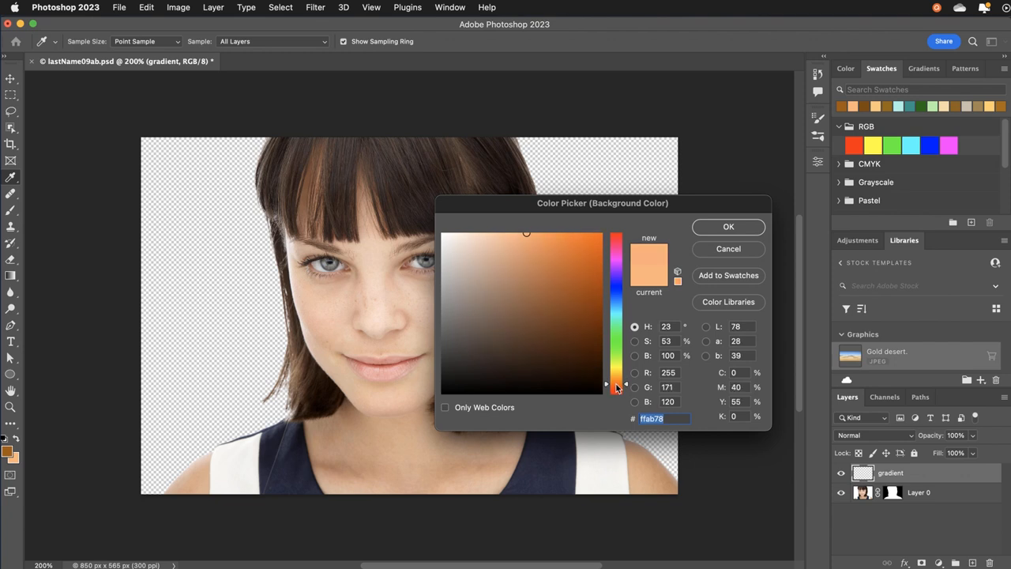
left_click_drag(569, 240, 516, 237)
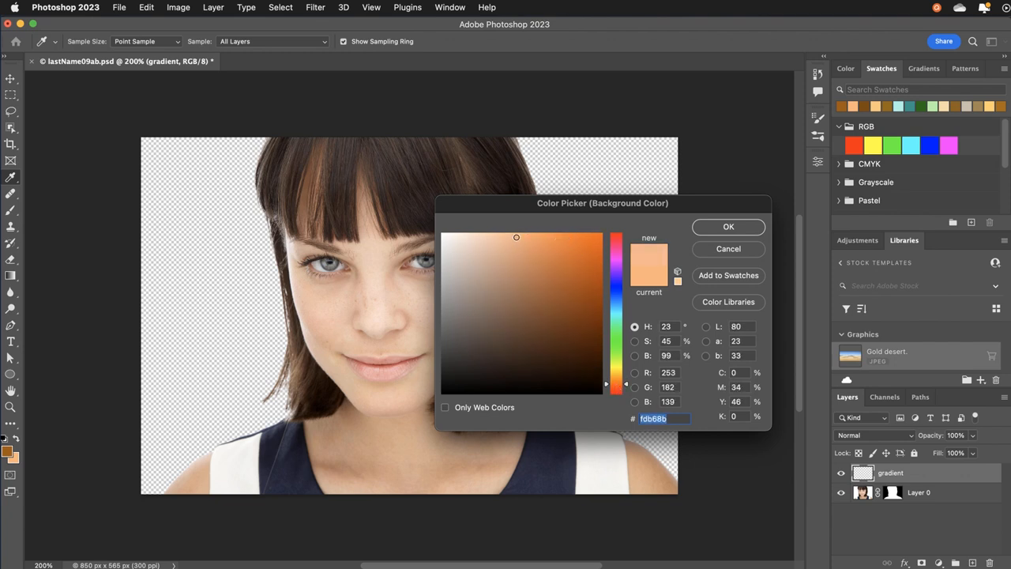
left_click(719, 227)
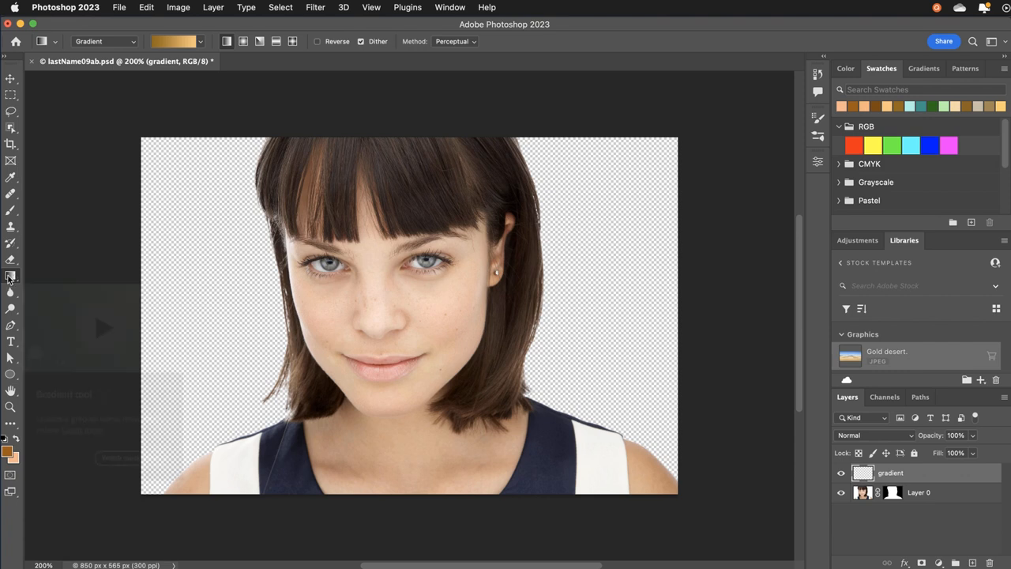
Set the Gradient tool to Gradient mode with the foreground-to-background preset from the Basics group.
left_click(114, 42)
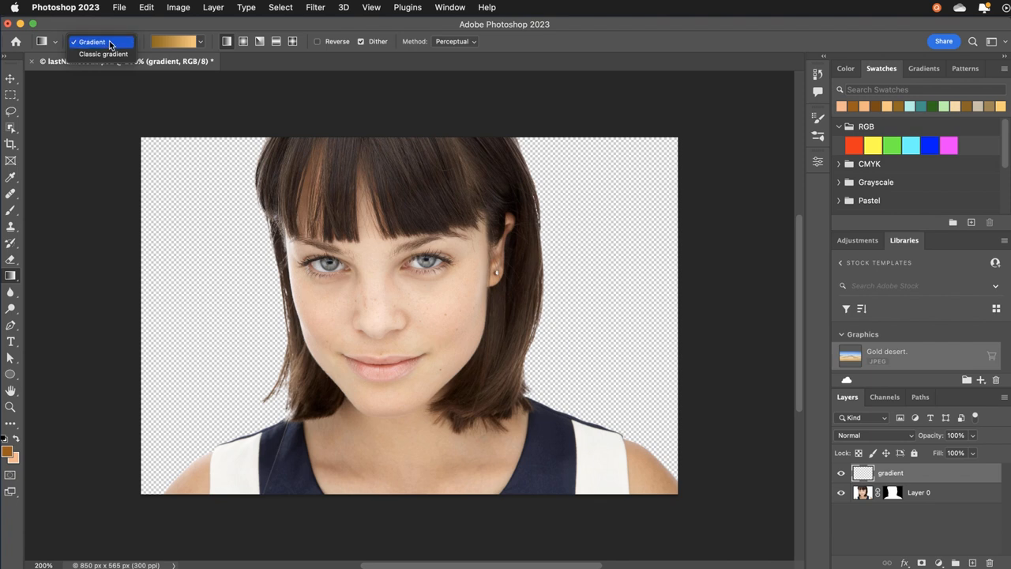
left_click(109, 41)
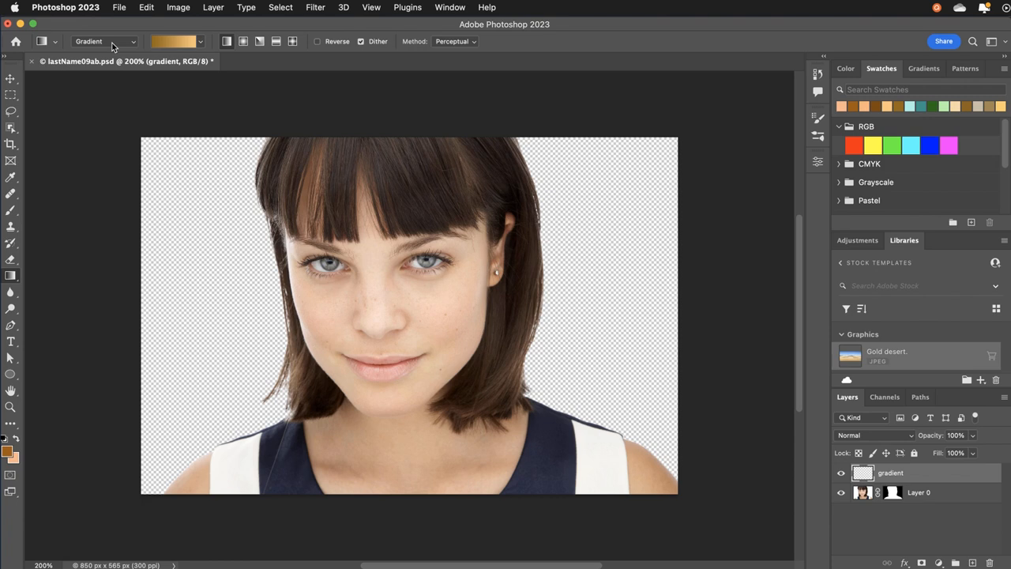
left_click(204, 44)
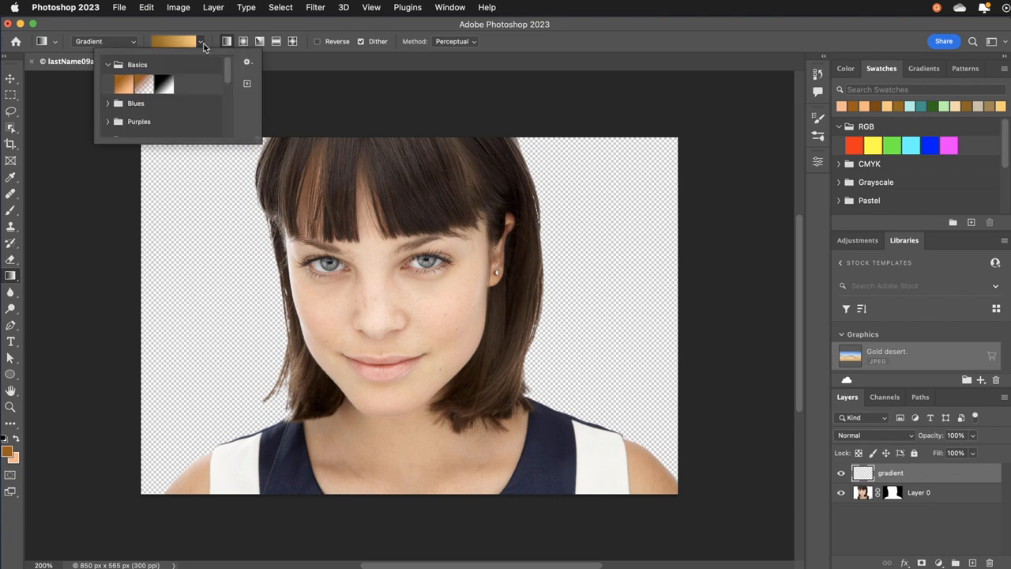
double_click(122, 87)
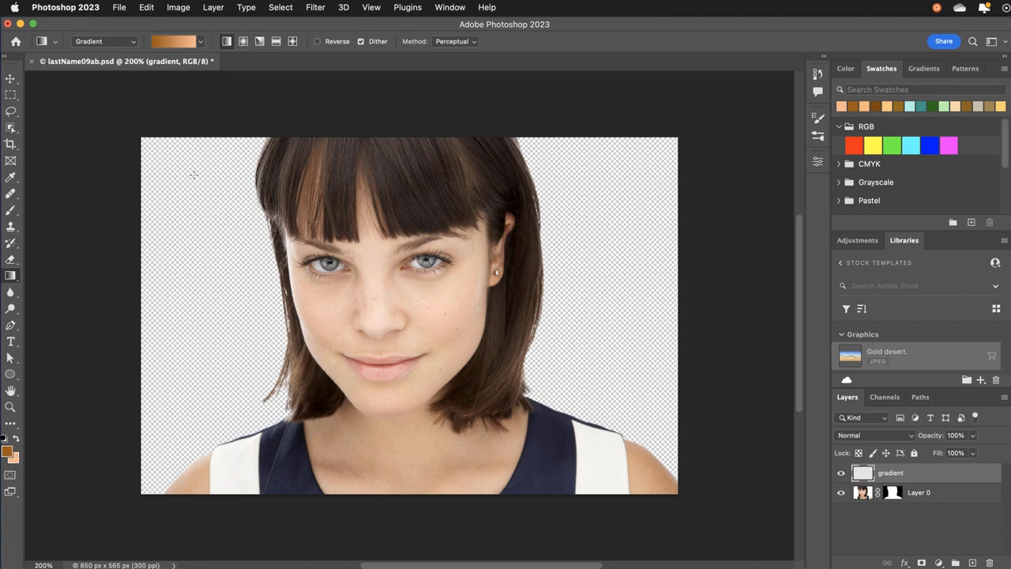
Set the background colour to #fdd38b and draw a vertical linear gradient from the image's top edge to its bottom edge.
left_click(17, 461)
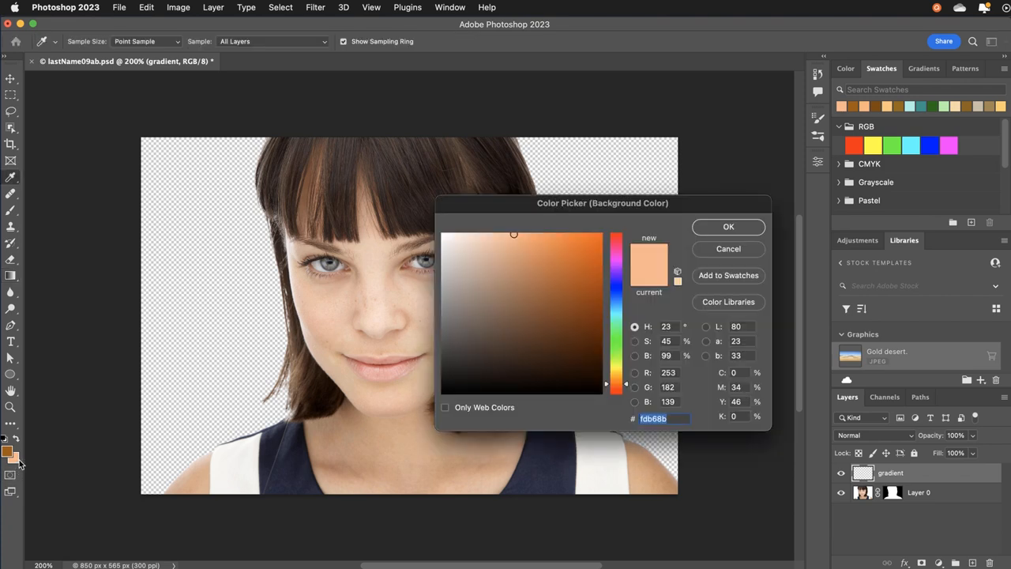
left_click(617, 378)
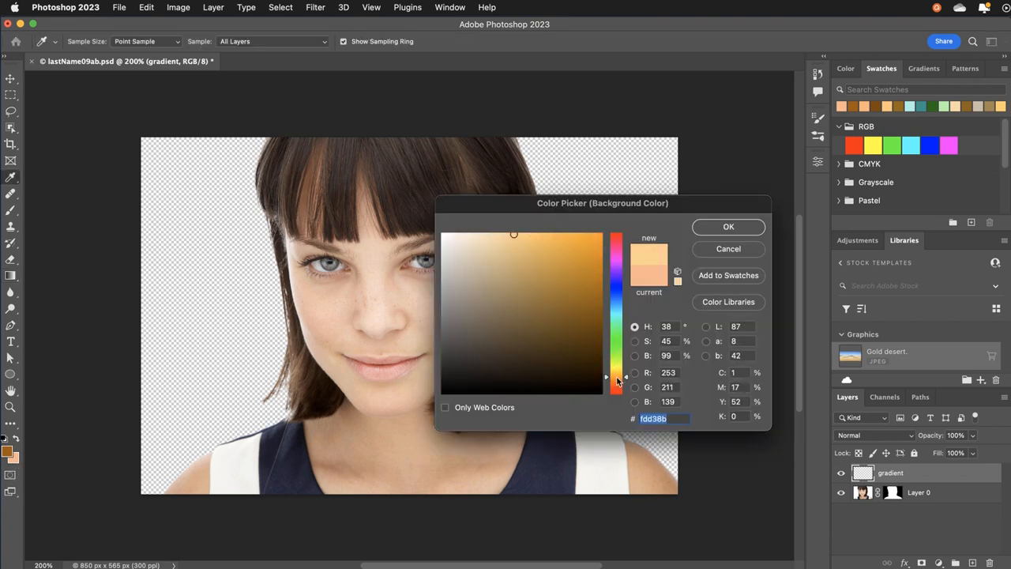
left_click(727, 229)
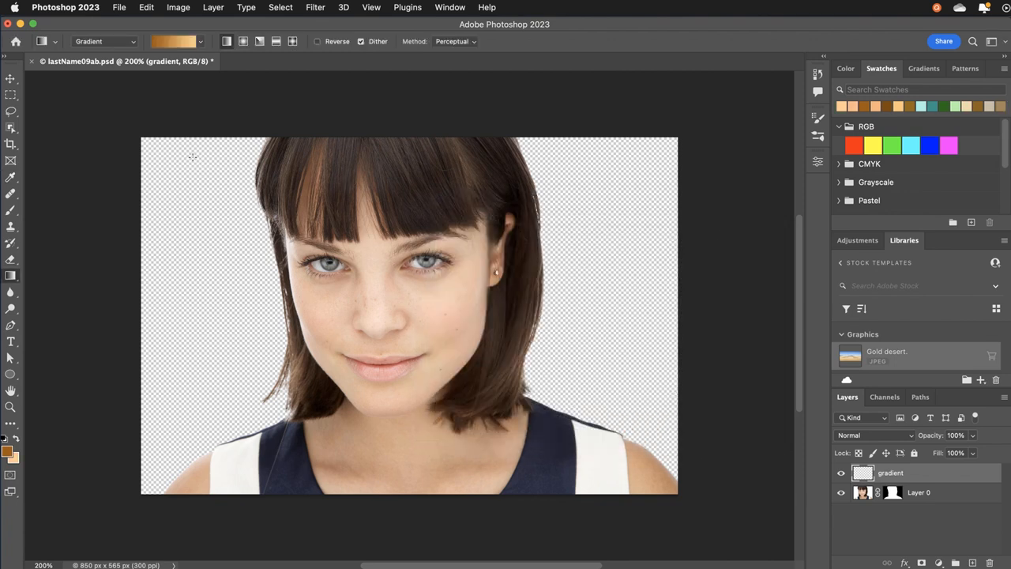
left_click_drag(193, 157, 190, 480)
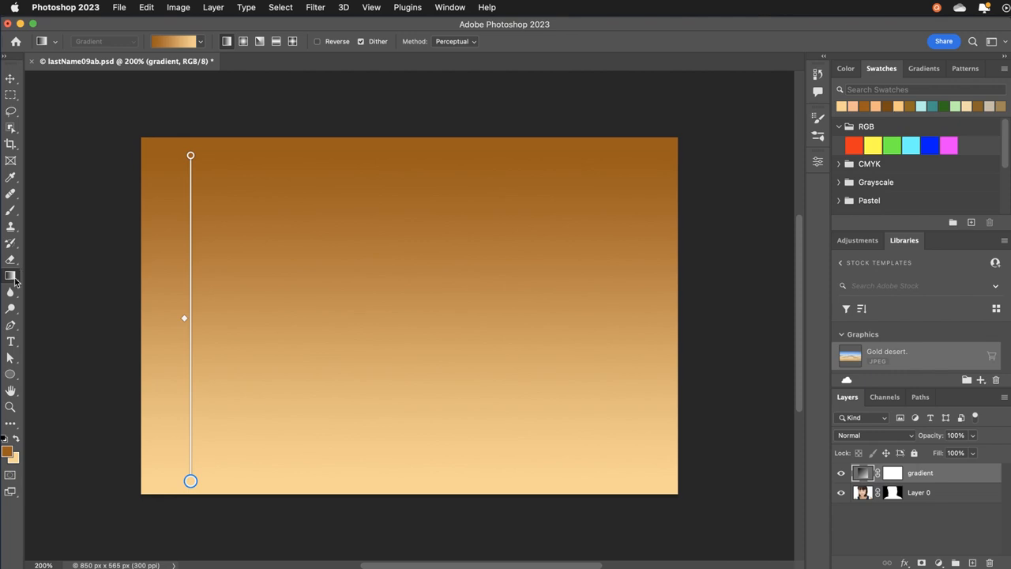
left_click(191, 156)
double_click(191, 155)
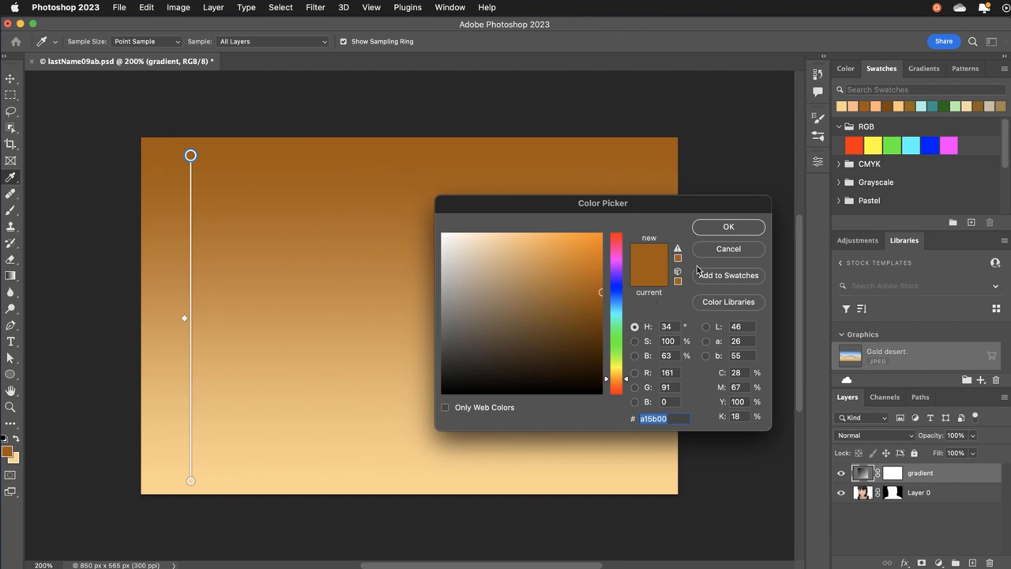
left_click(714, 250)
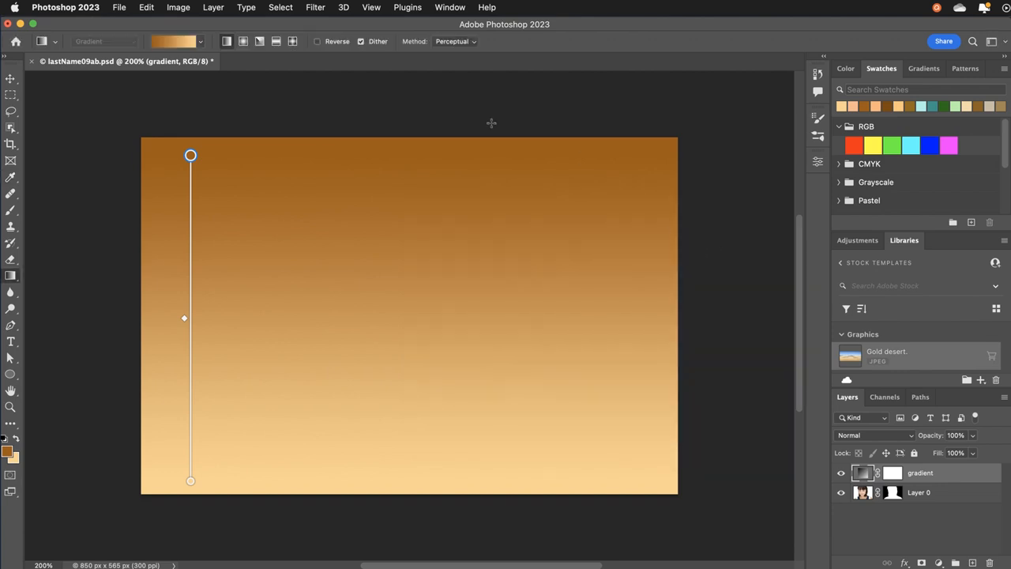
Move the gradient layer below Layer 0 so it forms the woman's background, and save the file.
left_click(11, 80)
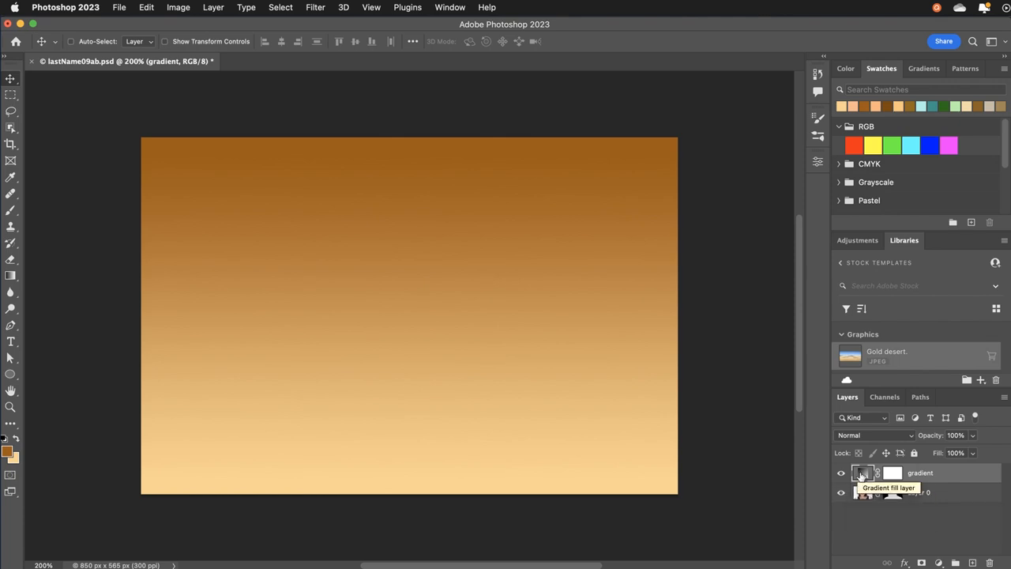
left_click_drag(861, 474, 862, 510)
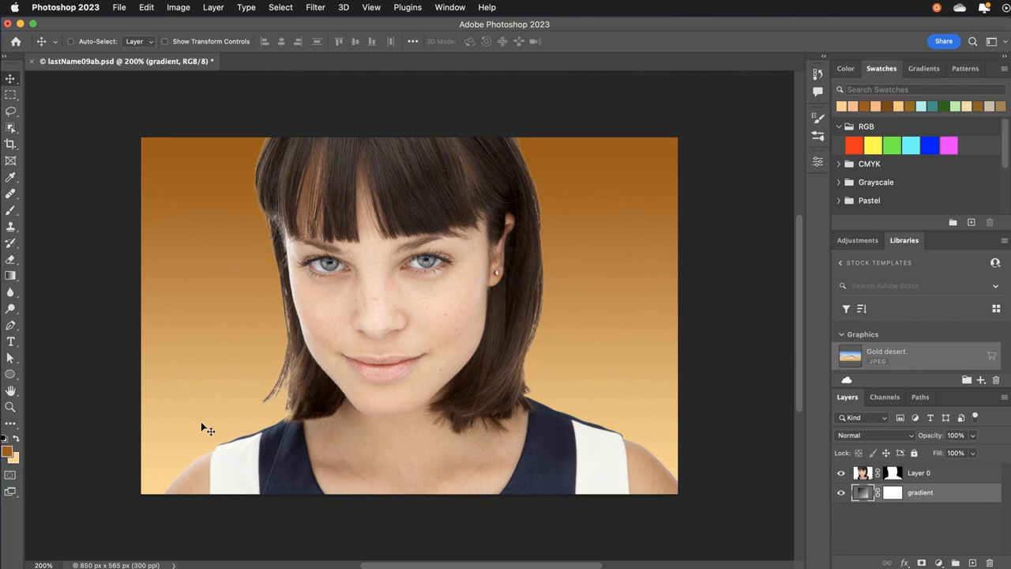
left_click(118, 9)
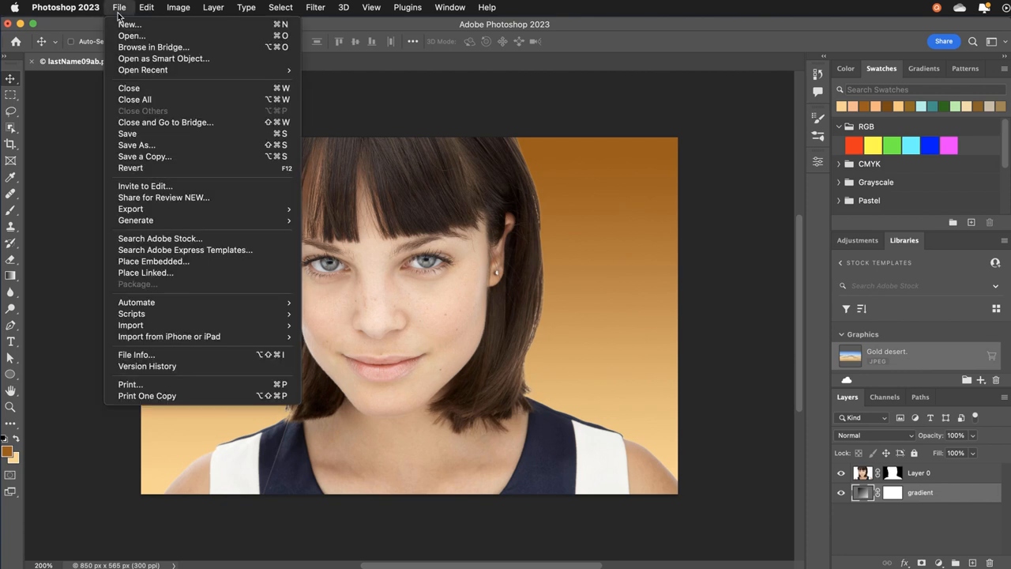
left_click(120, 135)
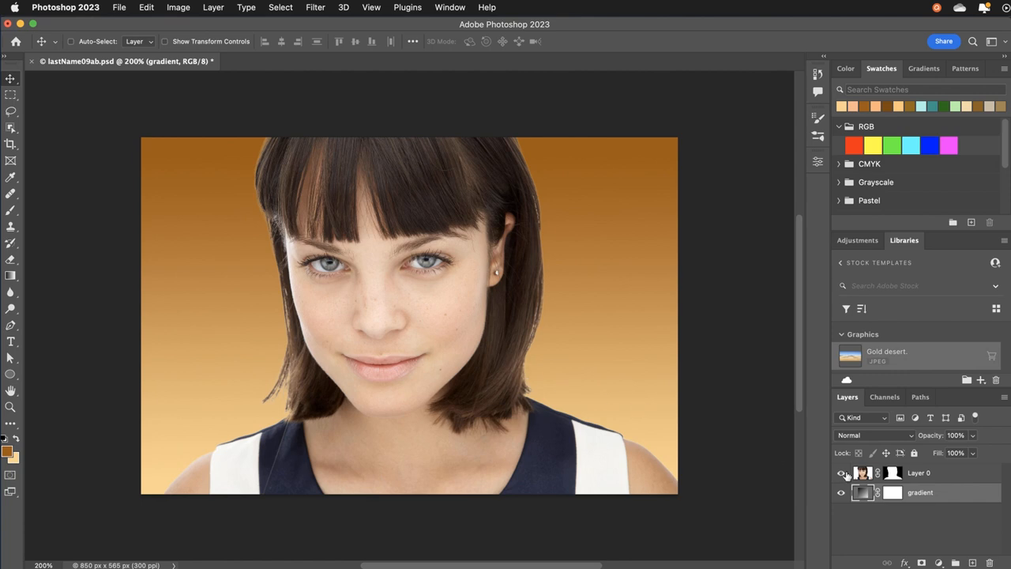
Add a Hue/Saturation adjustment layer above Layer 0 and colorize it with Hue 289 and Saturation 51.
left_click(861, 472)
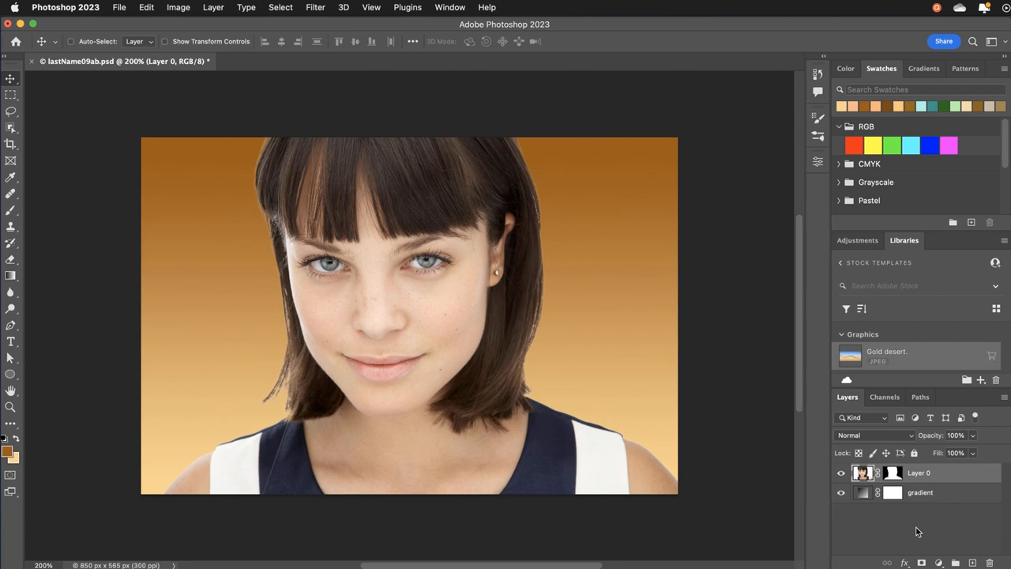
left_click(940, 563)
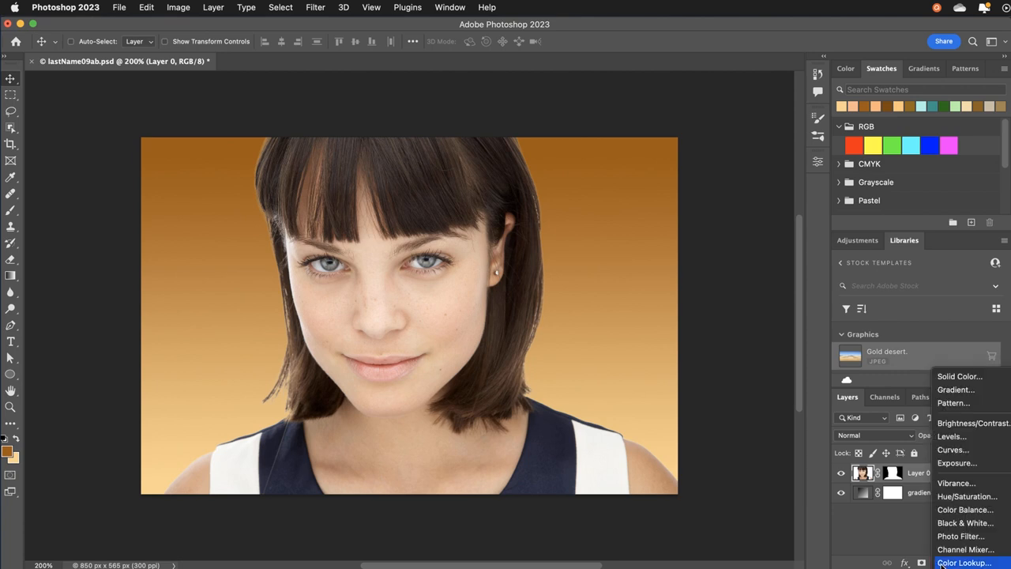
left_click(944, 499)
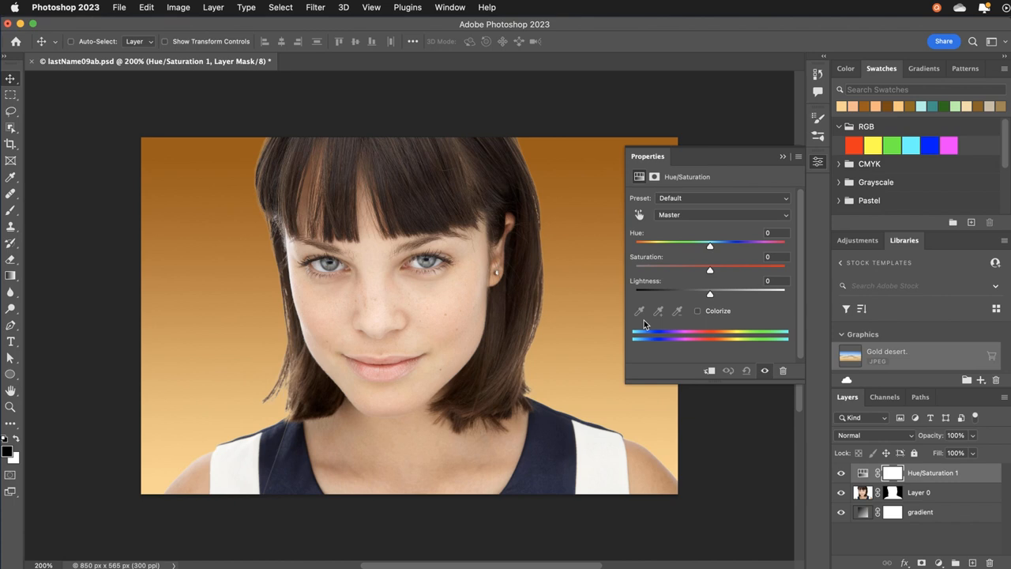
left_click(699, 312)
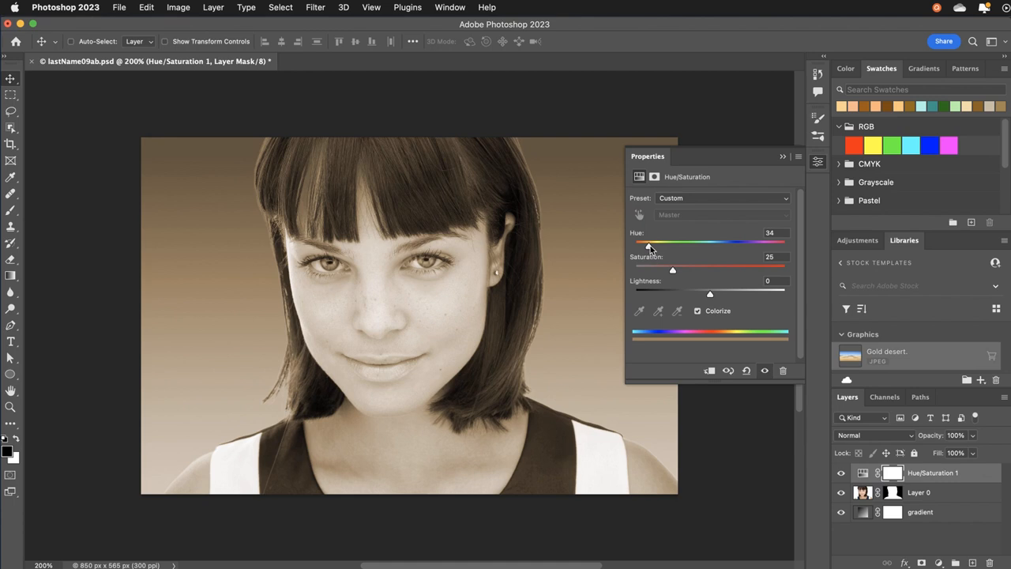
left_click_drag(650, 247, 752, 256)
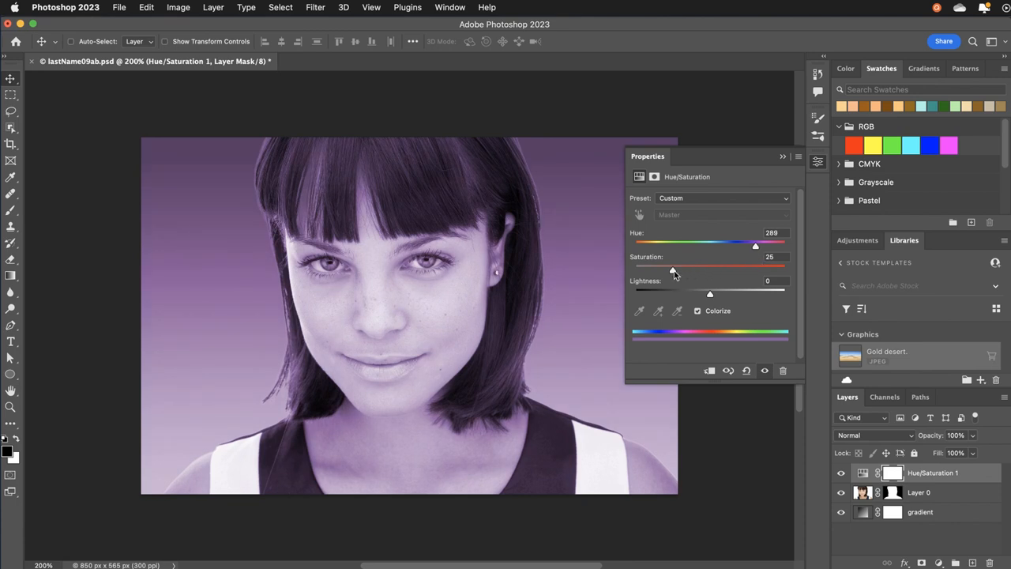
left_click_drag(680, 273, 712, 272)
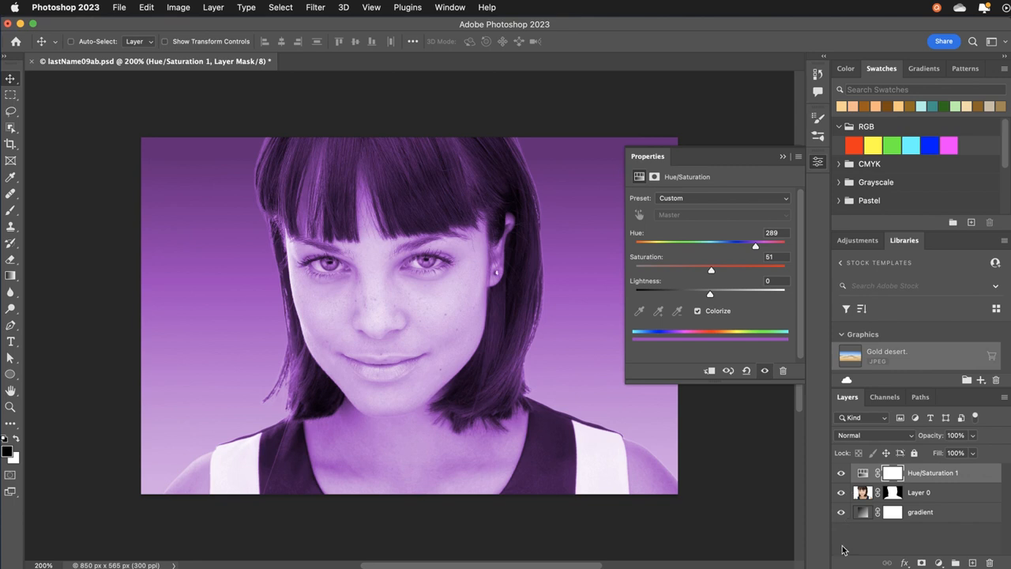
Hide and show Layer 0 and the gradient layer in turn to check which layers the Hue/Saturation adjustment affects.
left_click(841, 494)
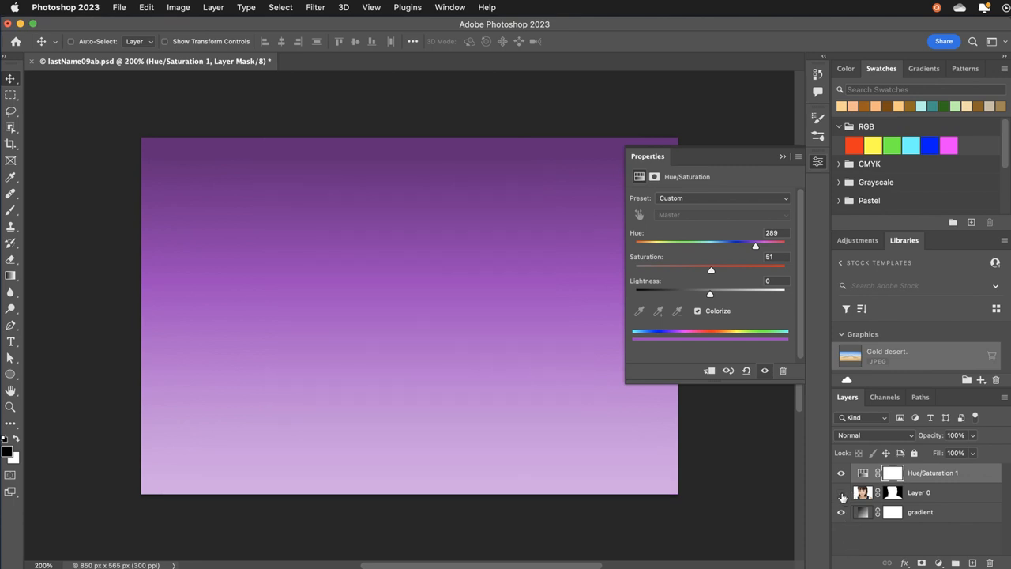
left_click(841, 493)
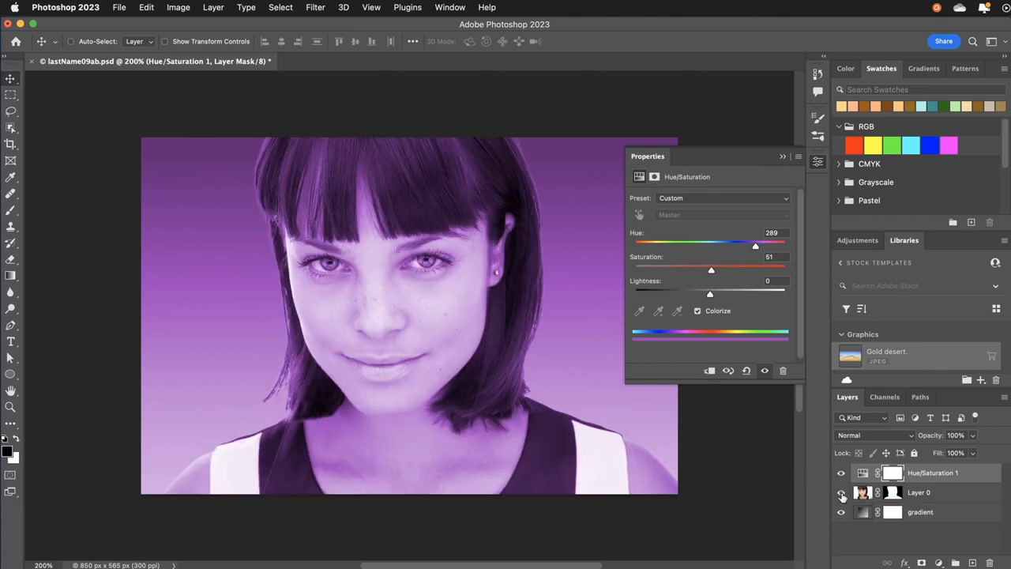
left_click(842, 513)
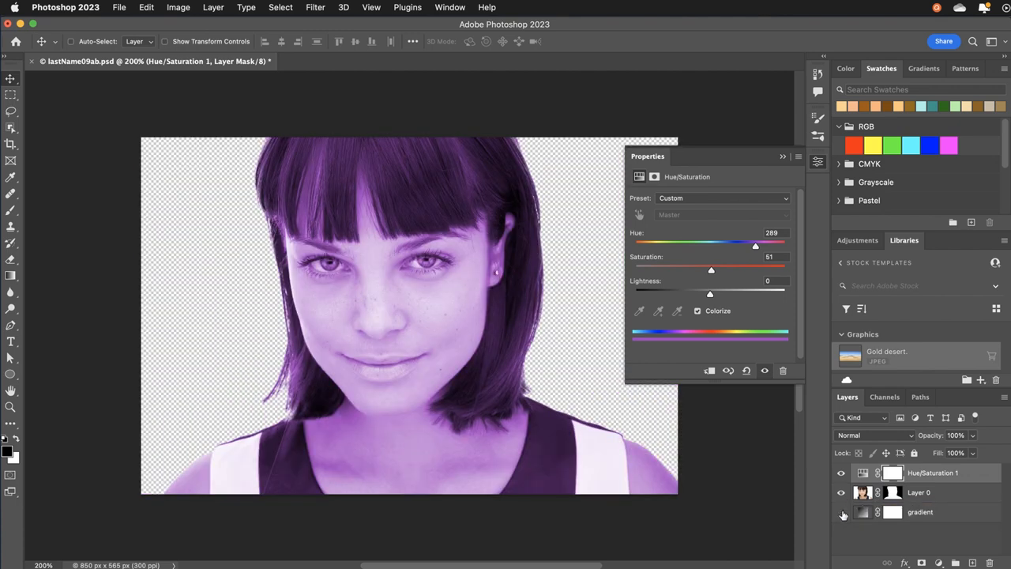
left_click(842, 513)
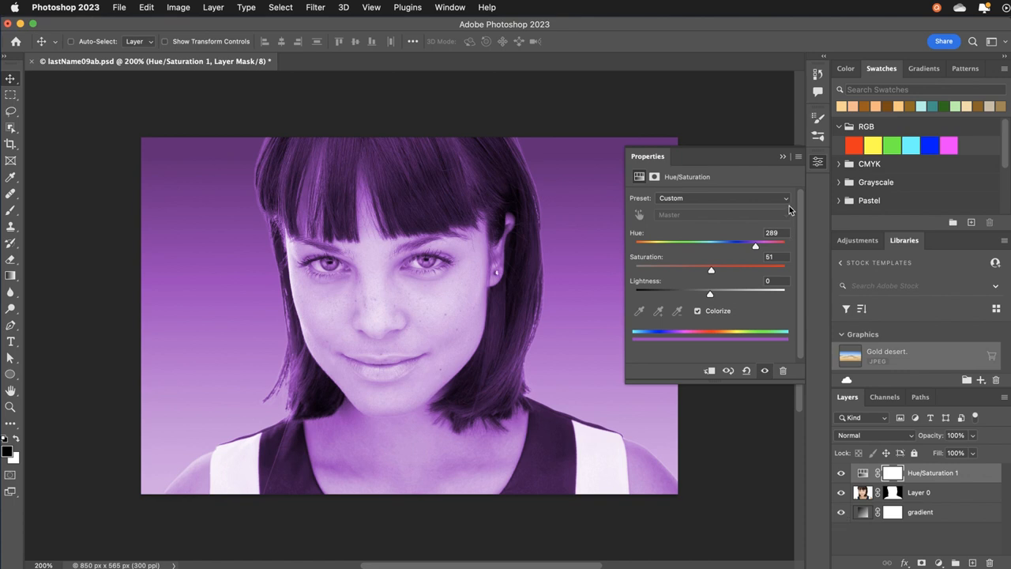
left_click(818, 163)
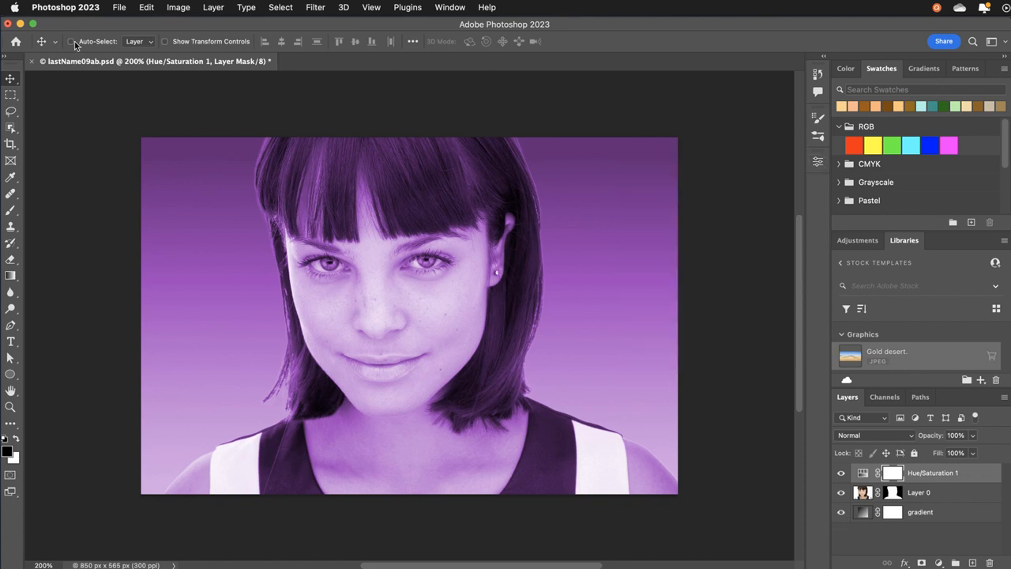
Save the file and clip the Hue/Saturation 1 adjustment to Layer 0 so it affects only the woman.
left_click(118, 8)
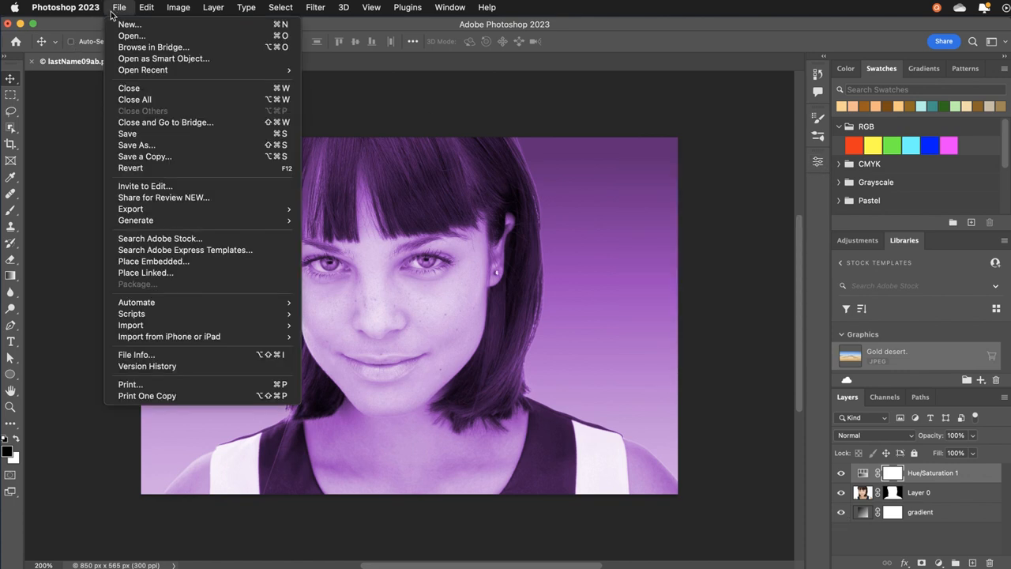
left_click(119, 133)
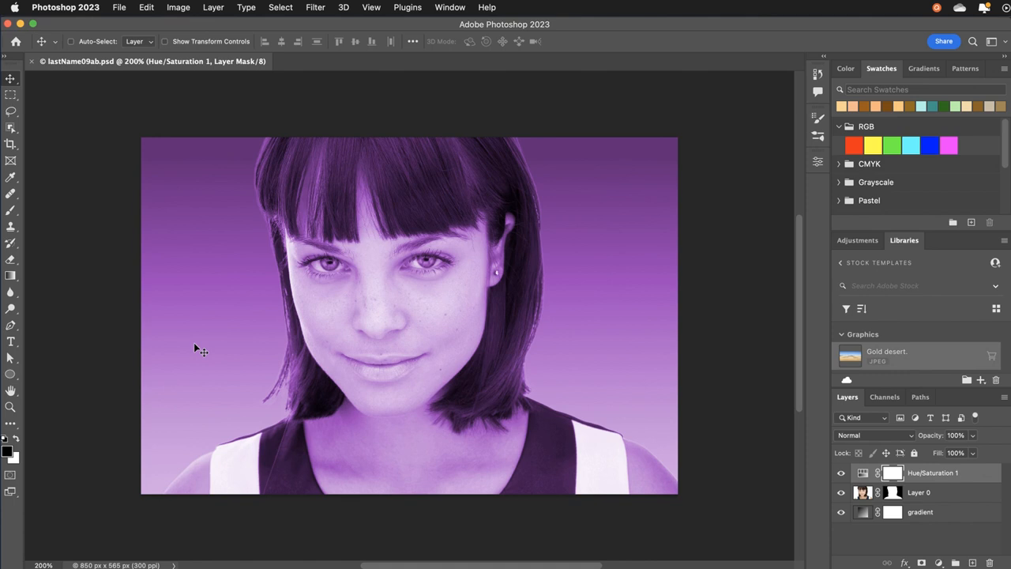
right_click(970, 476)
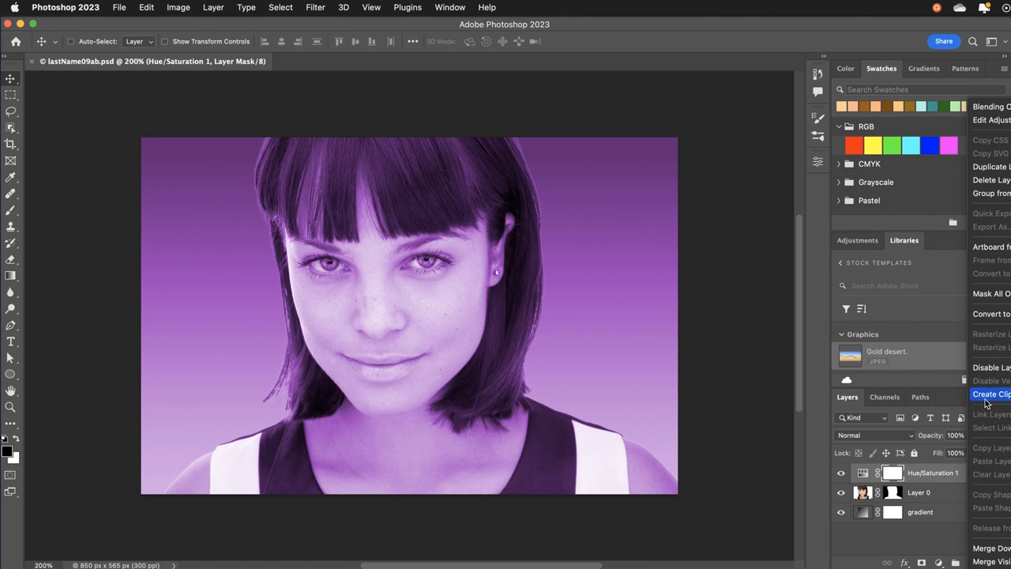
left_click(947, 474)
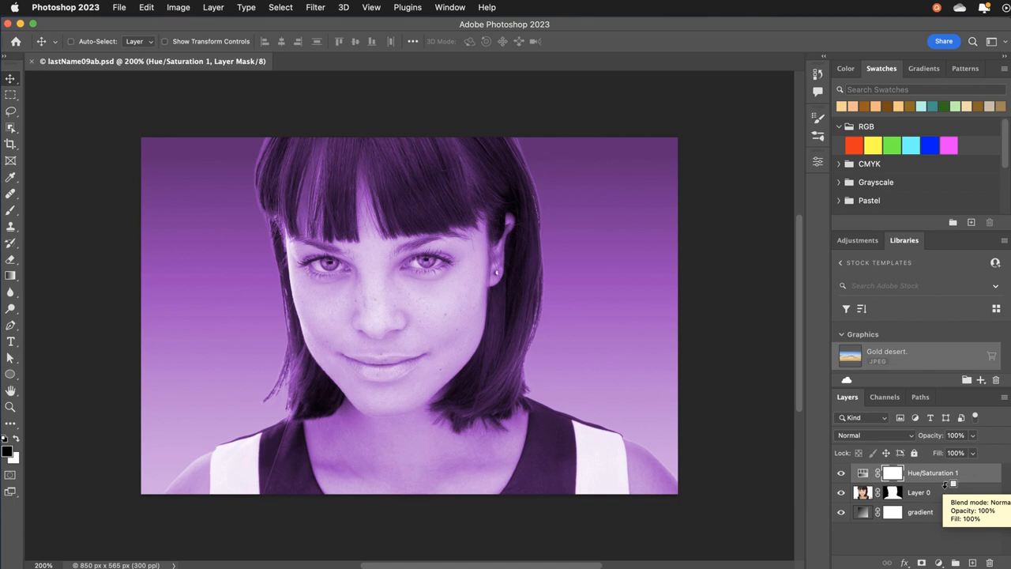
left_click(947, 484, "alt")
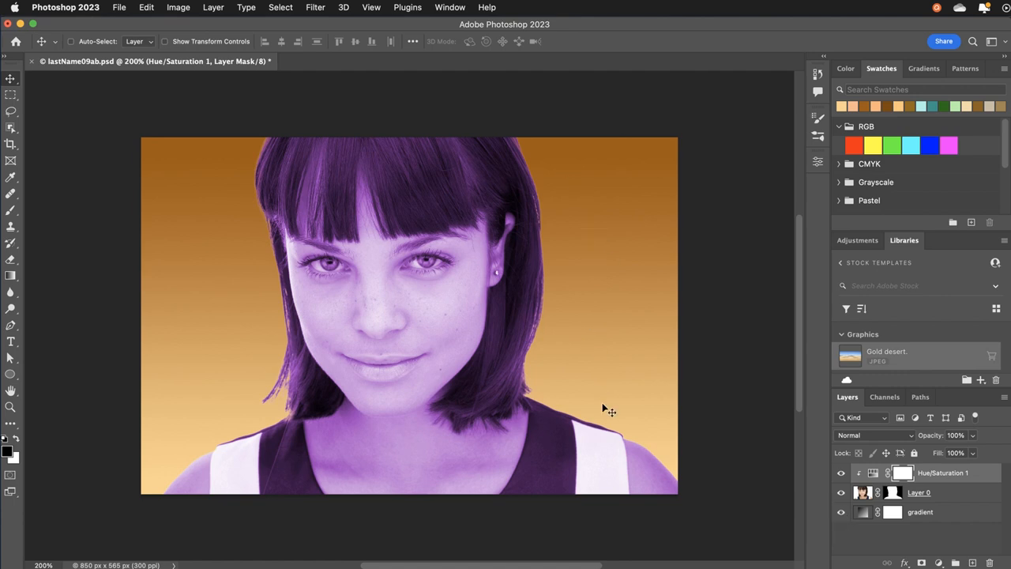
Set the Hue/Saturation 1 adjustment's Hue to 299 and raise its Saturation slightly.
double_click(875, 475)
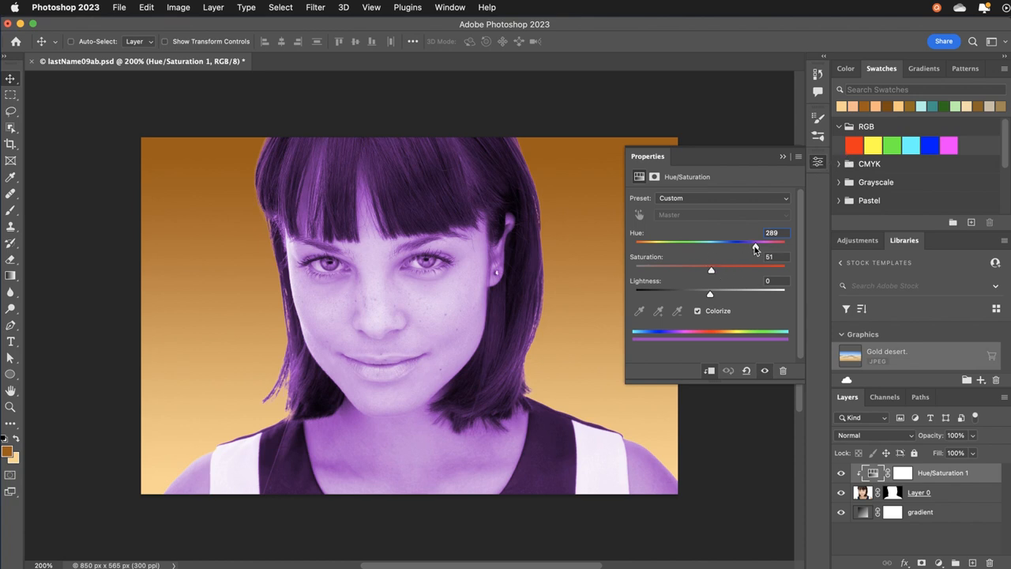
mouse_move(755, 248)
left_mouse_down()
mouse_move(666, 253)
mouse_move(761, 251)
left_mouse_up()
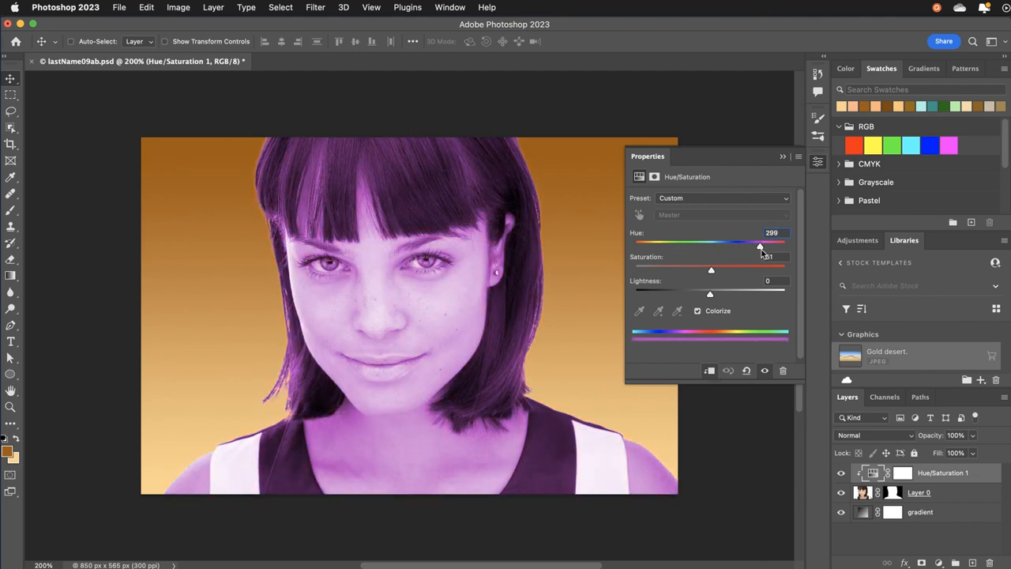
left_click_drag(713, 273, 721, 273)
left_click(820, 163)
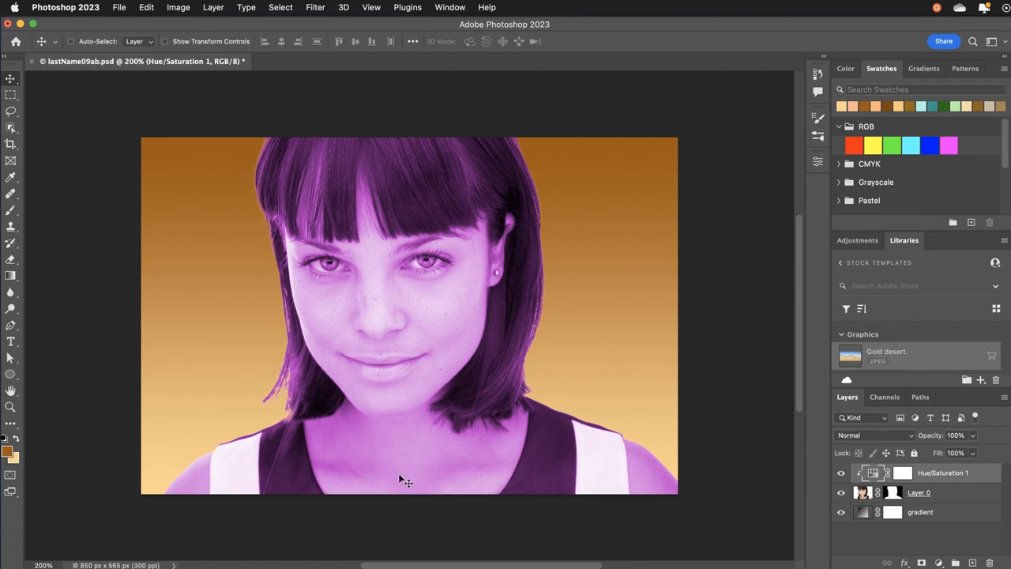
Select the woman's face, ear, neck and chest skin on Layer 0 with the Quick Selection tool.
left_click(861, 494)
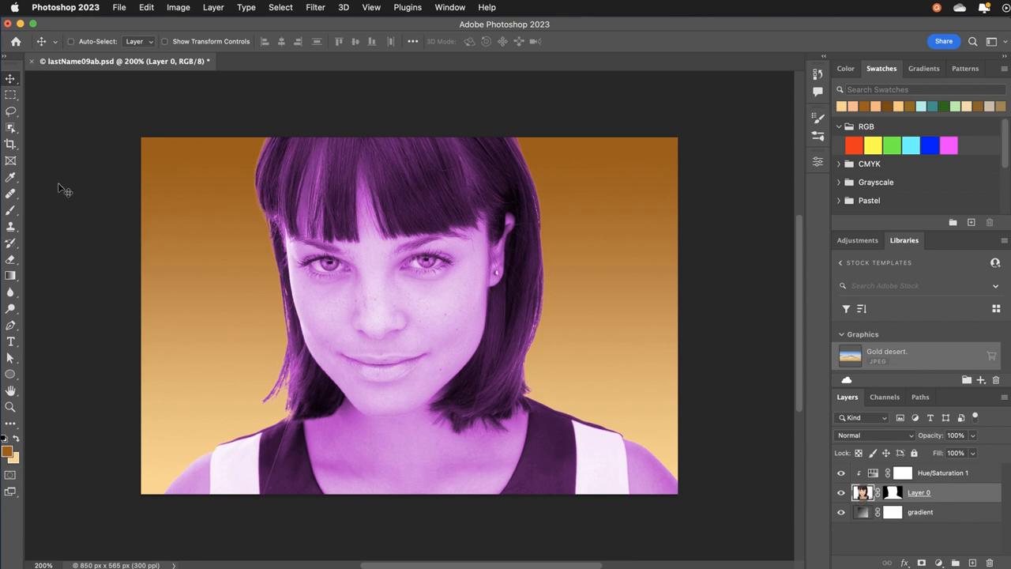
left_click(11, 128)
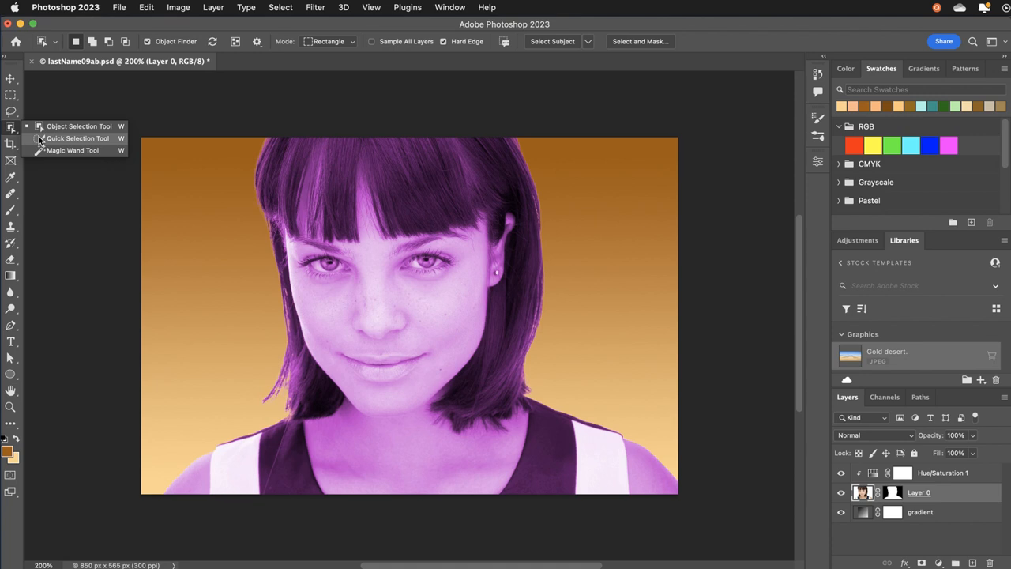
left_click(77, 139)
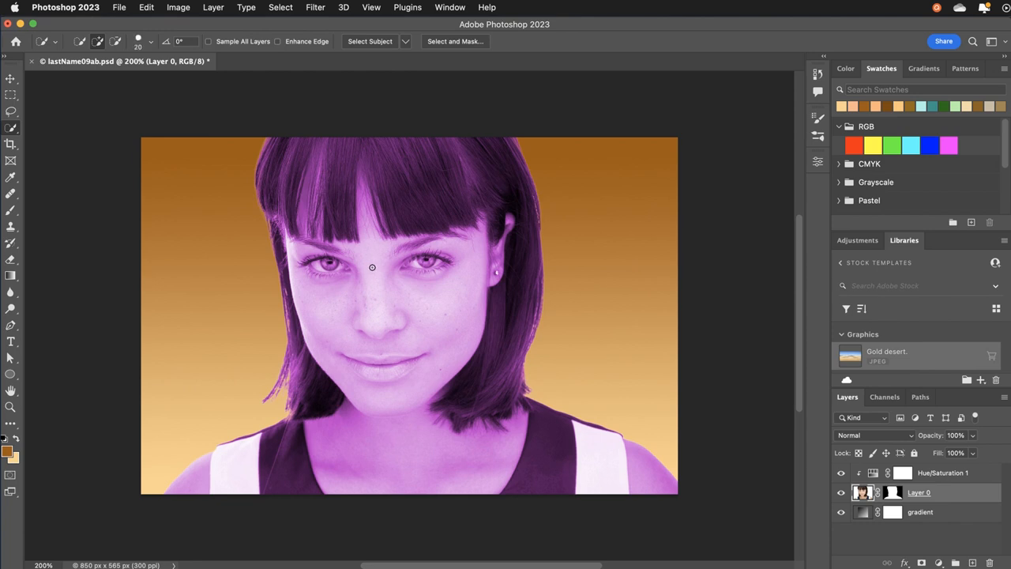
key("bracketright")
key("bracketright")
key("bracketleft")
key("bracketleft")
key("bracketright")
key("bracketright")
key("bracketright")
mouse_move(392, 280)
left_mouse_down()
mouse_move(370, 298)
mouse_move(388, 323)
mouse_move(387, 399)
mouse_move(371, 427)
left_mouse_up()
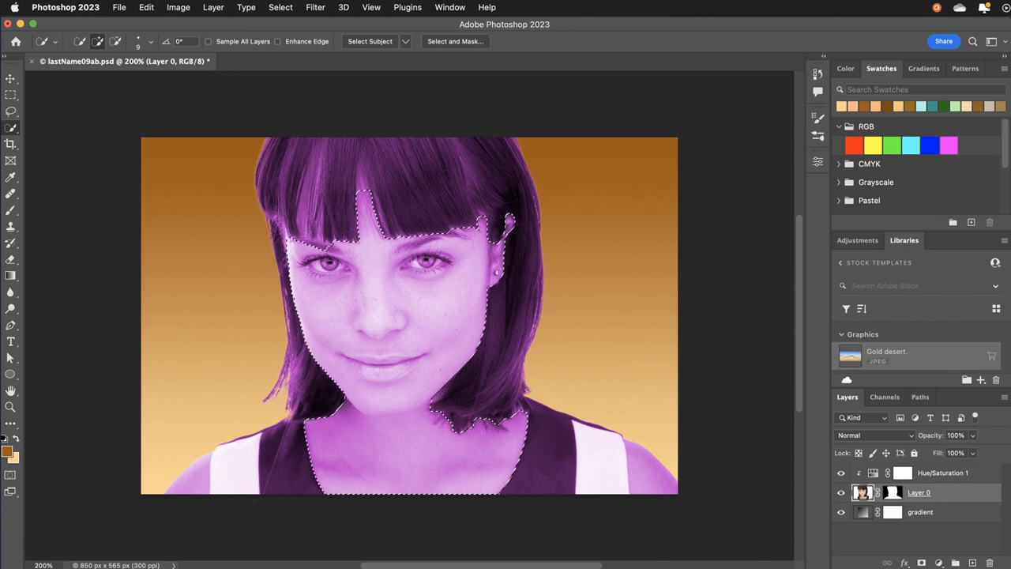
Add the skin of both shoulders to the selection, and undo a further addition at the forehead's hairline.
left_click(200, 472)
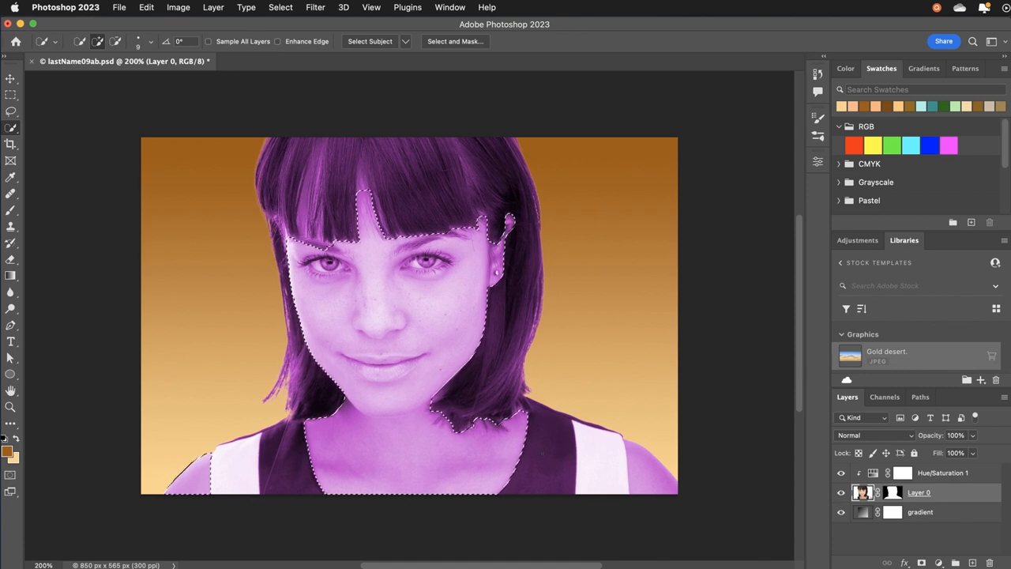
left_click(640, 460)
mouse_move(313, 247)
left_mouse_down()
mouse_move(280, 241)
mouse_move(306, 240)
left_mouse_up()
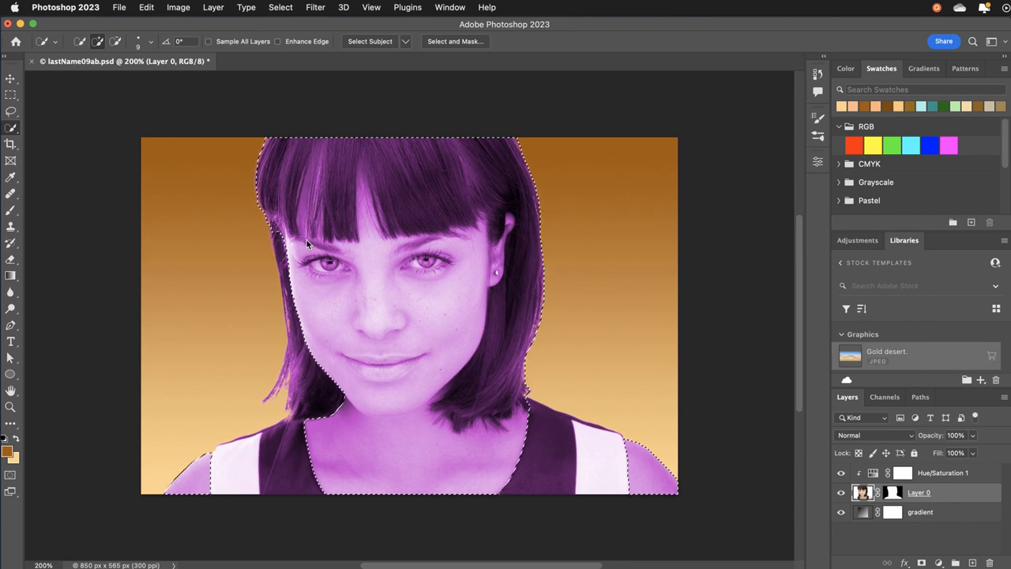
key("super+z")
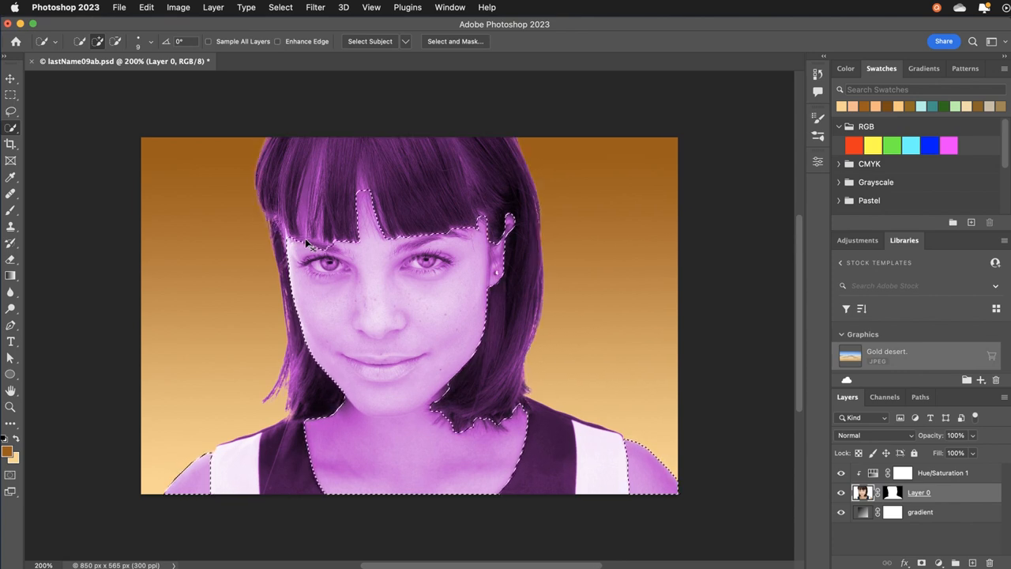
Fill the selected skin areas on the Hue/Saturation 1 mask with the black foreground colour at 100% opacity, and deselect.
left_click(901, 472)
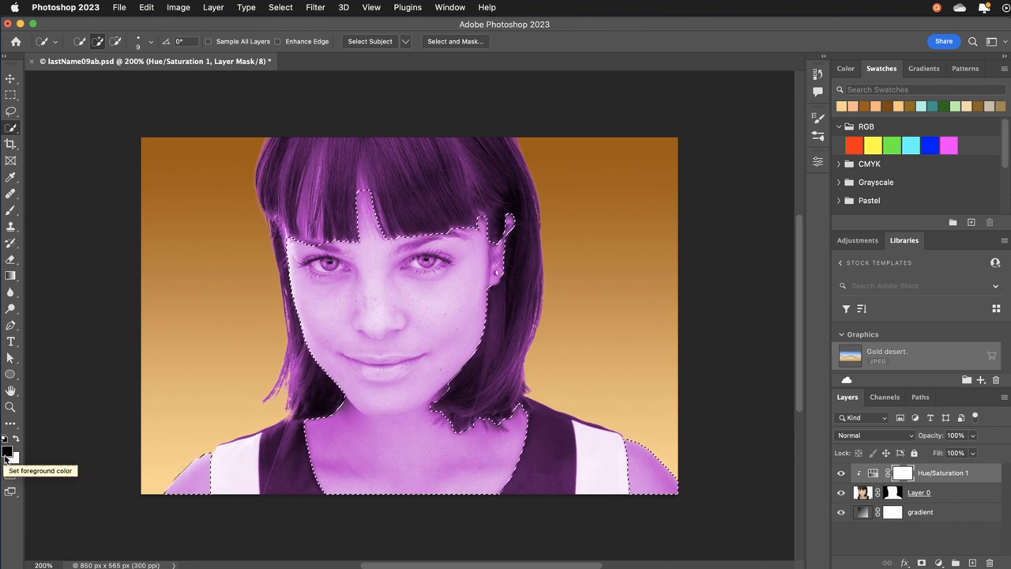
left_click(154, 8)
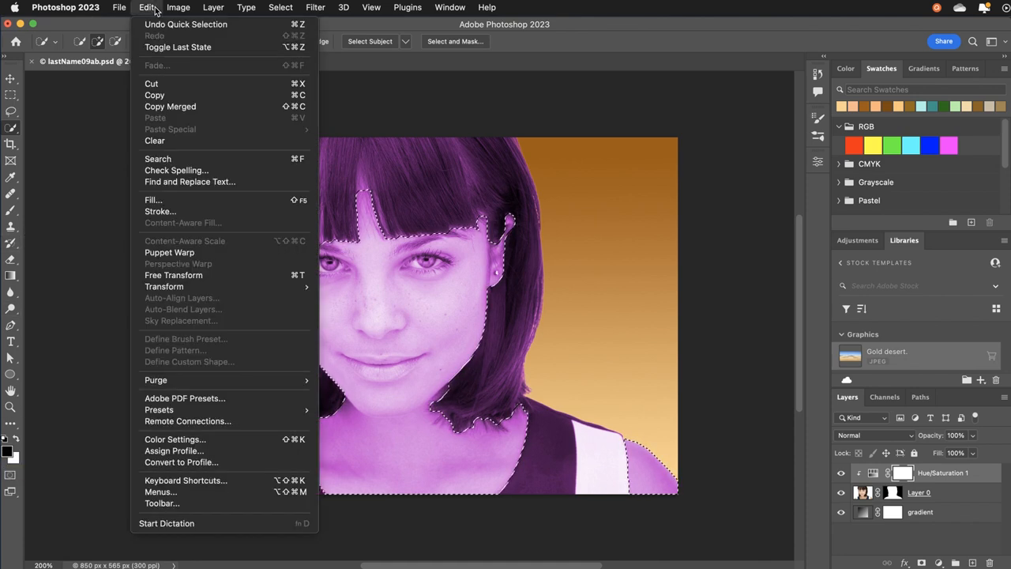
left_click(152, 200)
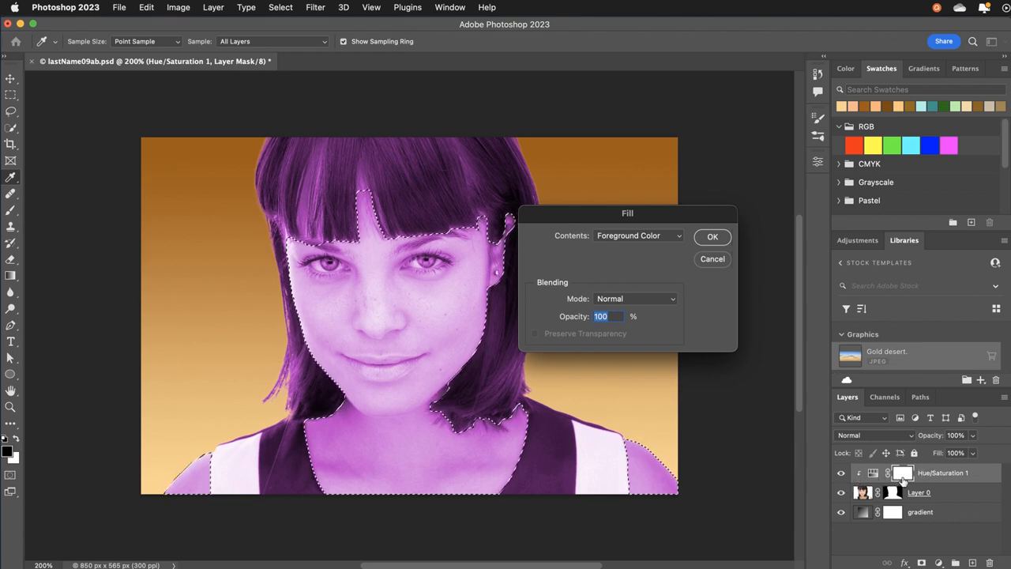
left_click(703, 239)
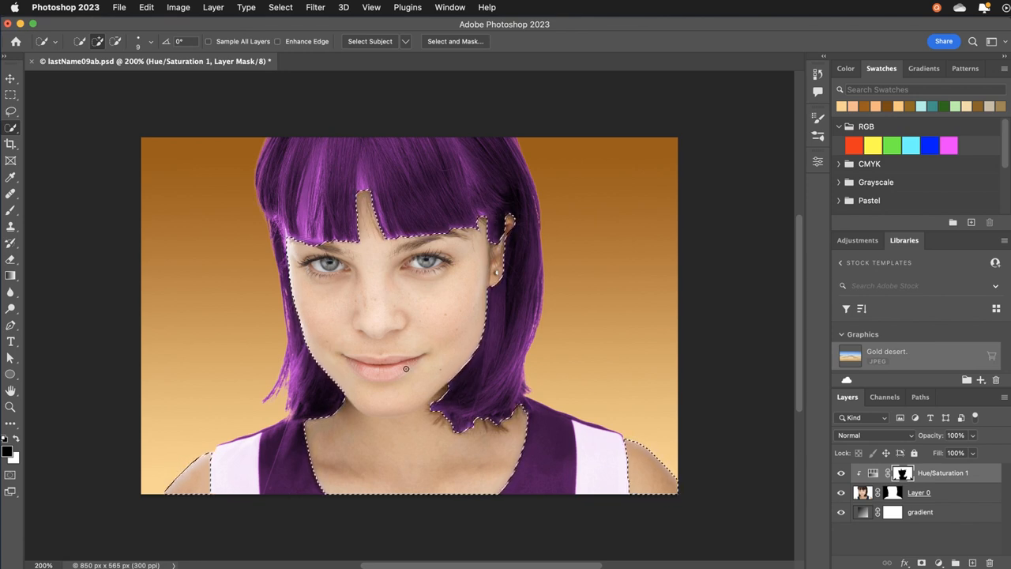
key("super+d")
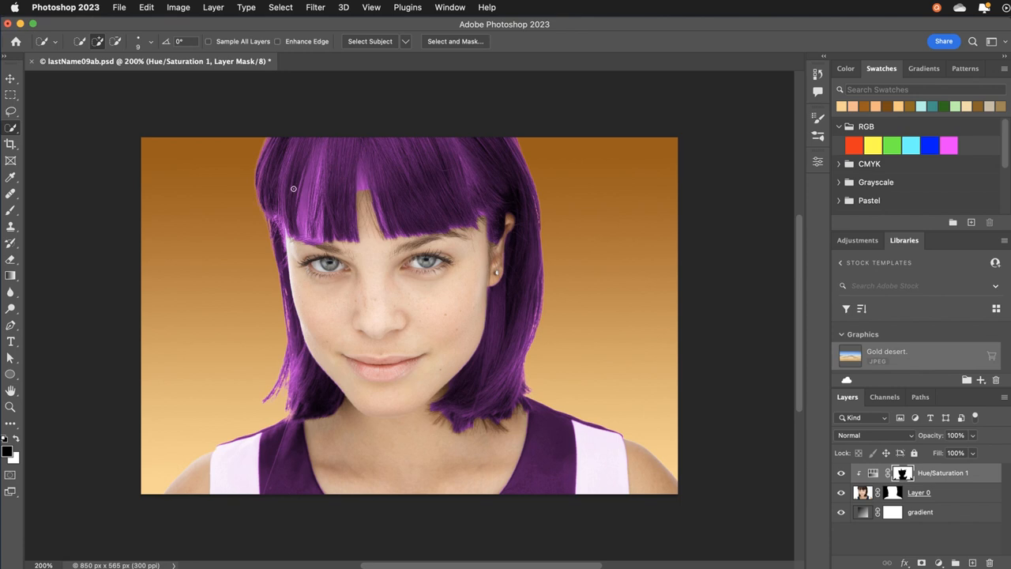
Paint black on the Hue/Saturation mask over the fringe gap with a soft 25 px brush at 100% opacity and 0% hardness.
left_click(11, 210)
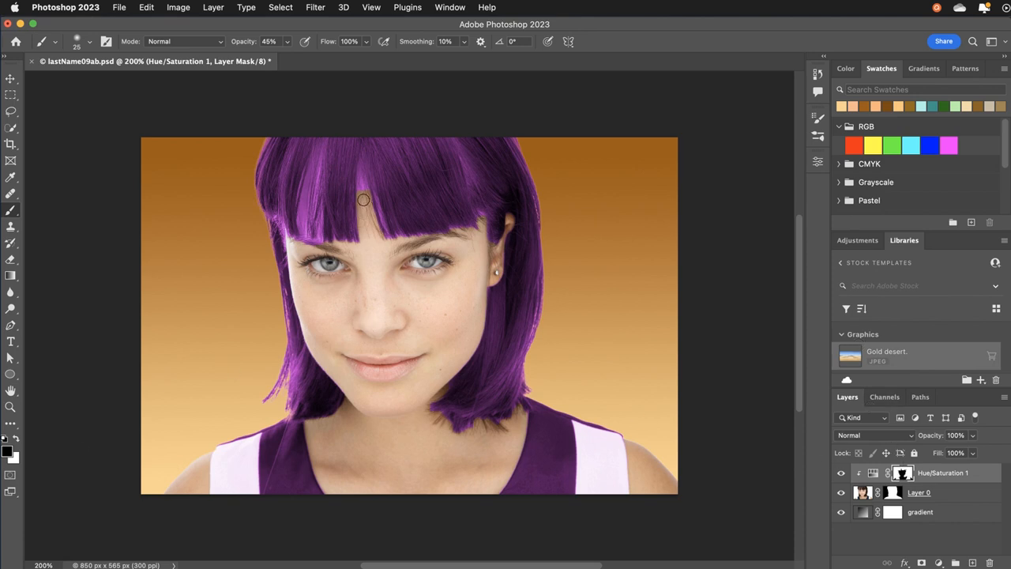
left_click(288, 44)
left_click_drag(316, 57, 326, 55)
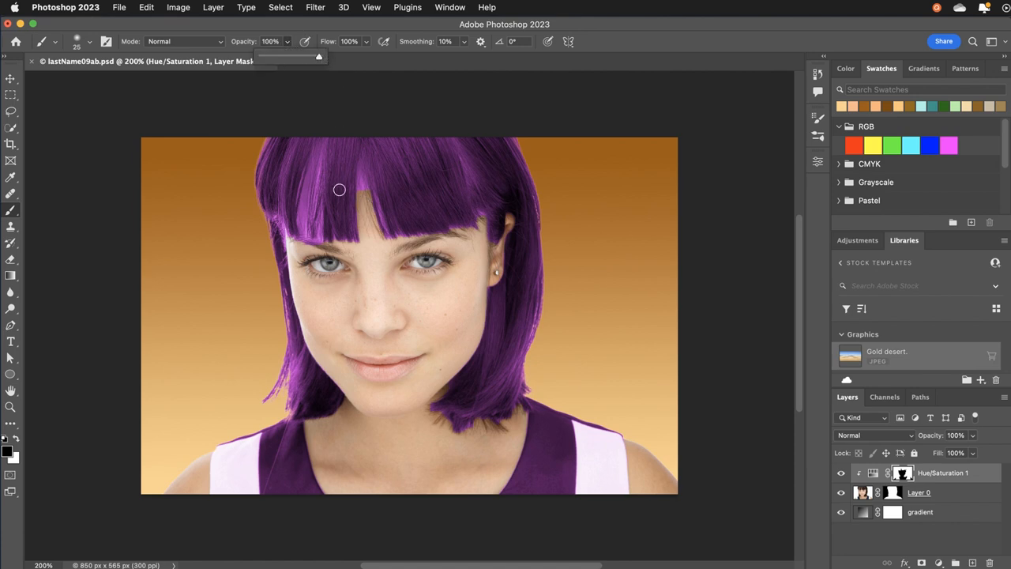
left_click(363, 198)
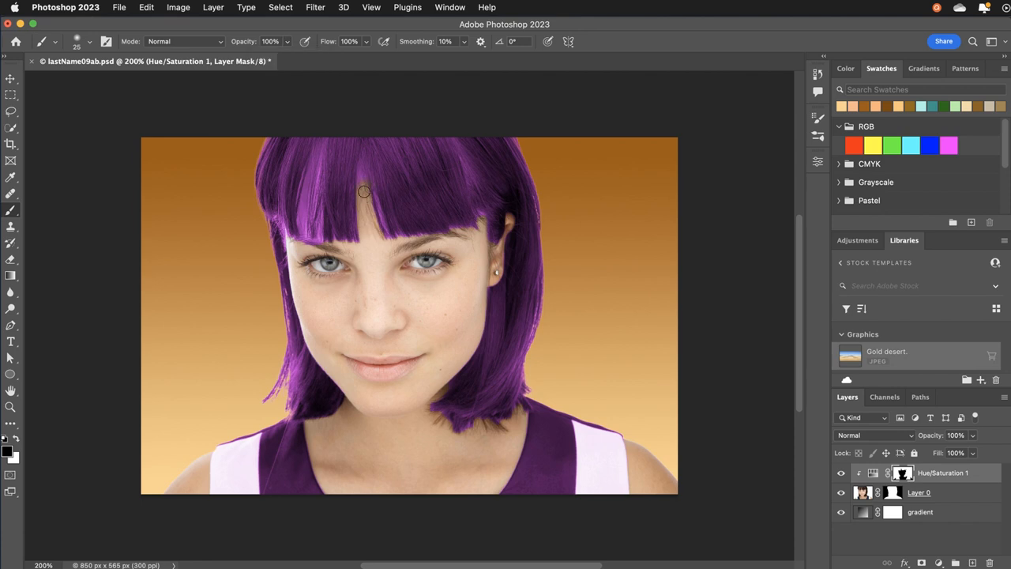
left_click(92, 45)
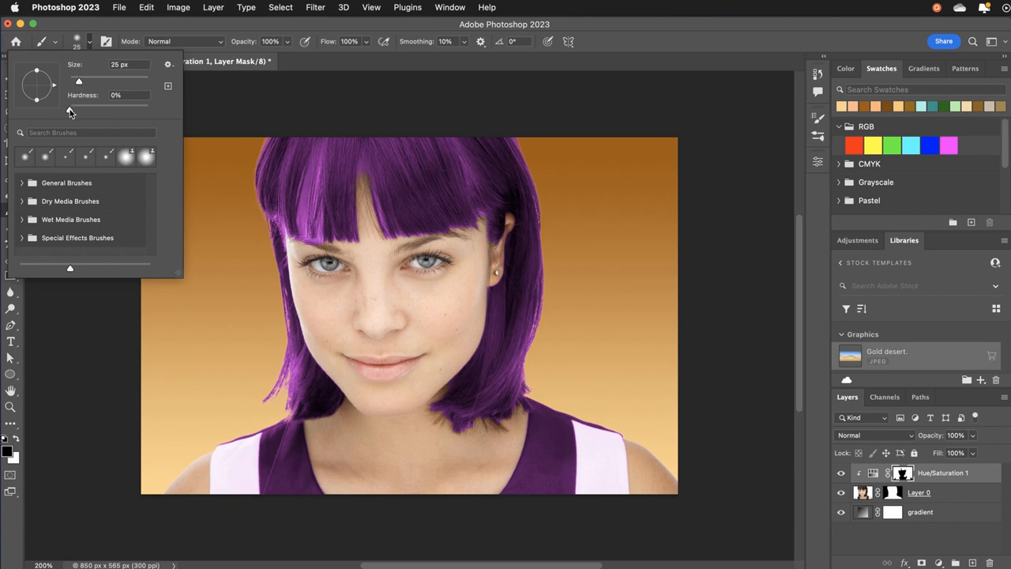
left_click(69, 109)
left_click(93, 46)
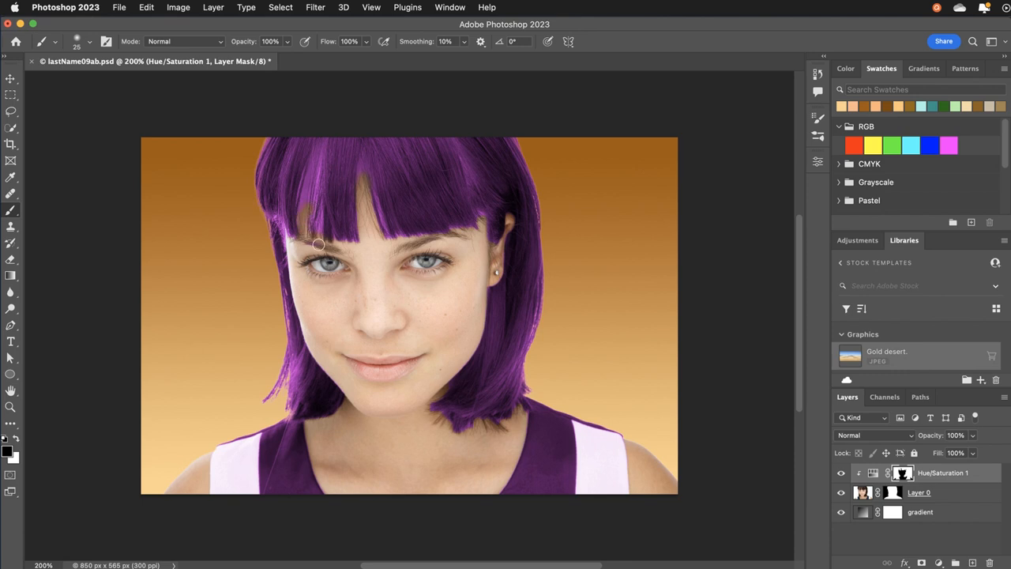
Lower the brush opacity to 50% and paint black on the mask over the fringe strands above the eyebrows.
left_click(289, 42)
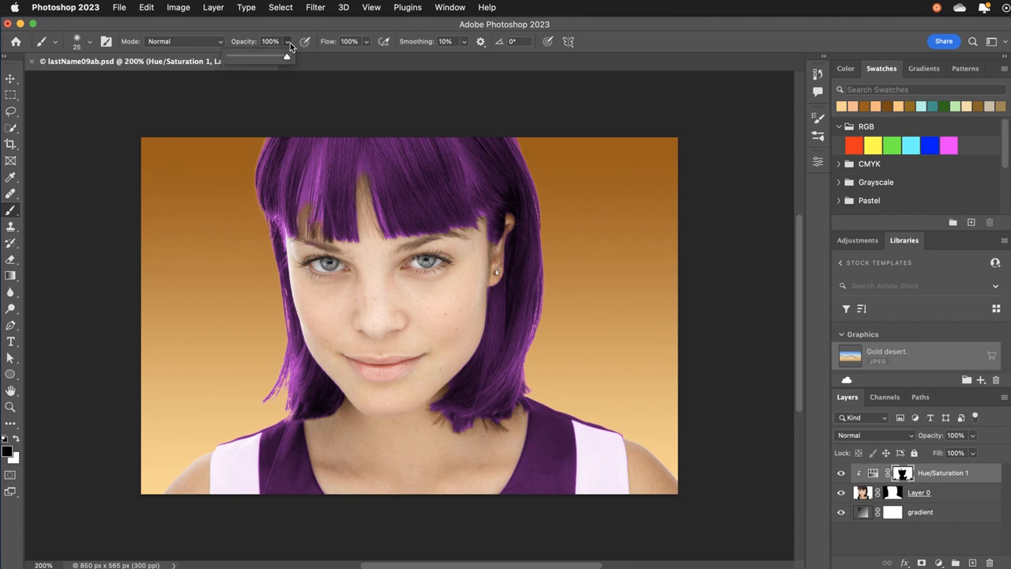
left_click_drag(289, 57, 259, 66)
left_click(482, 226)
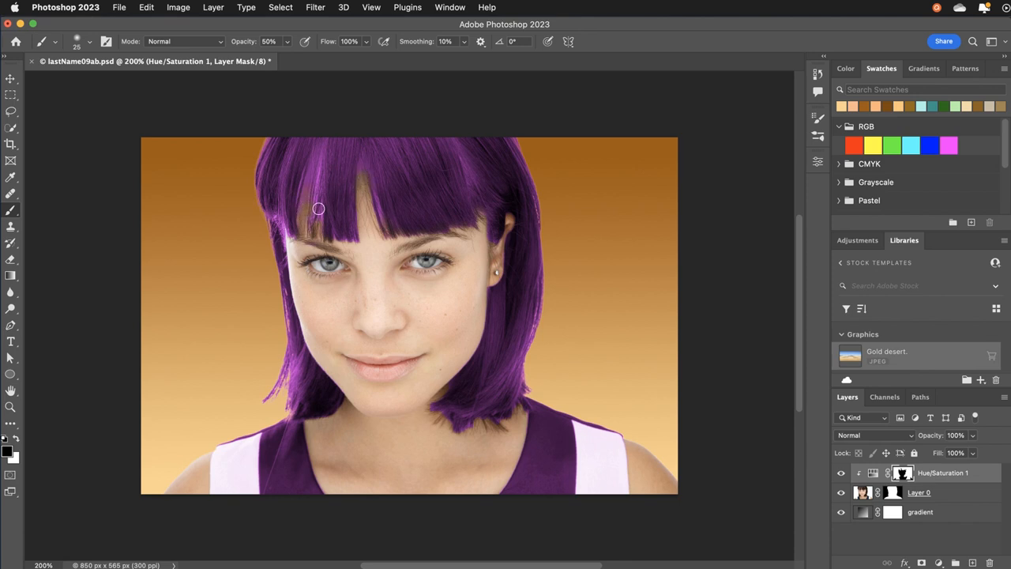
mouse_move(320, 204)
left_mouse_down()
mouse_move(321, 218)
mouse_move(318, 183)
mouse_move(321, 241)
left_mouse_up()
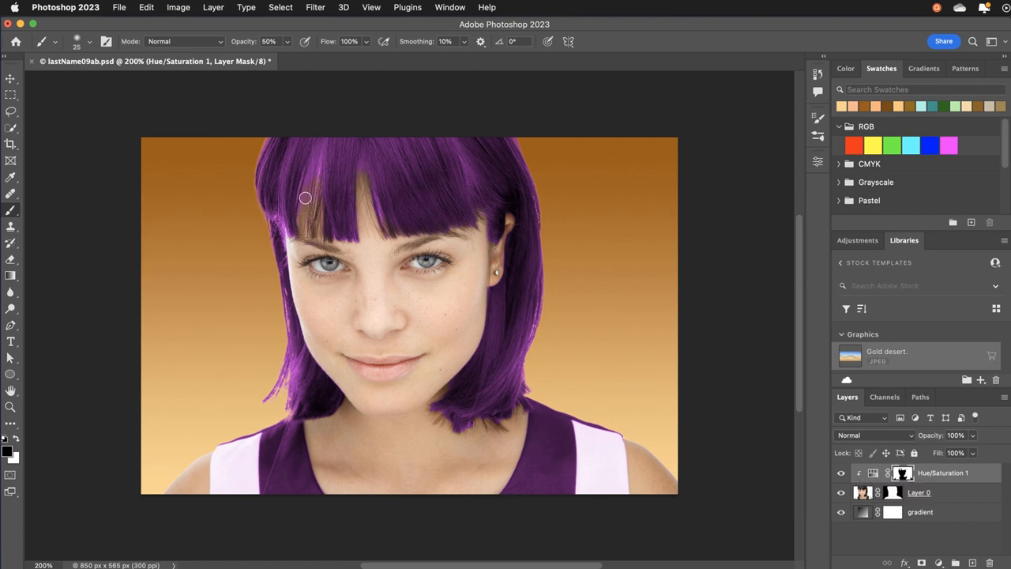
Lower the brush opacity to 23%, blend the mask along the fringe strands, and save the file.
left_click(284, 47)
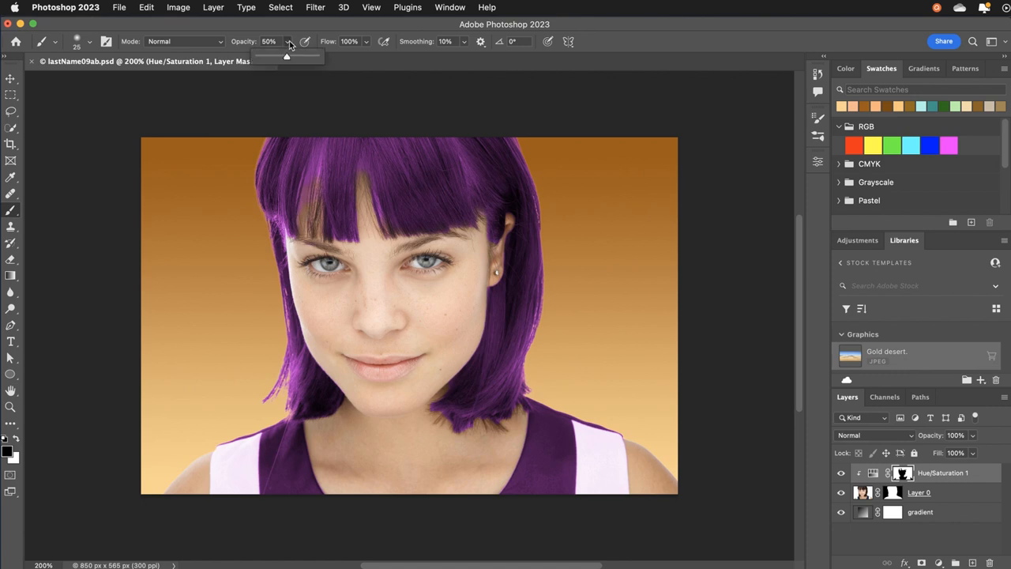
left_click_drag(283, 58, 271, 59)
mouse_move(304, 174)
left_mouse_down()
mouse_move(307, 216)
mouse_move(320, 168)
mouse_move(306, 214)
mouse_move(318, 178)
mouse_move(291, 240)
left_mouse_up()
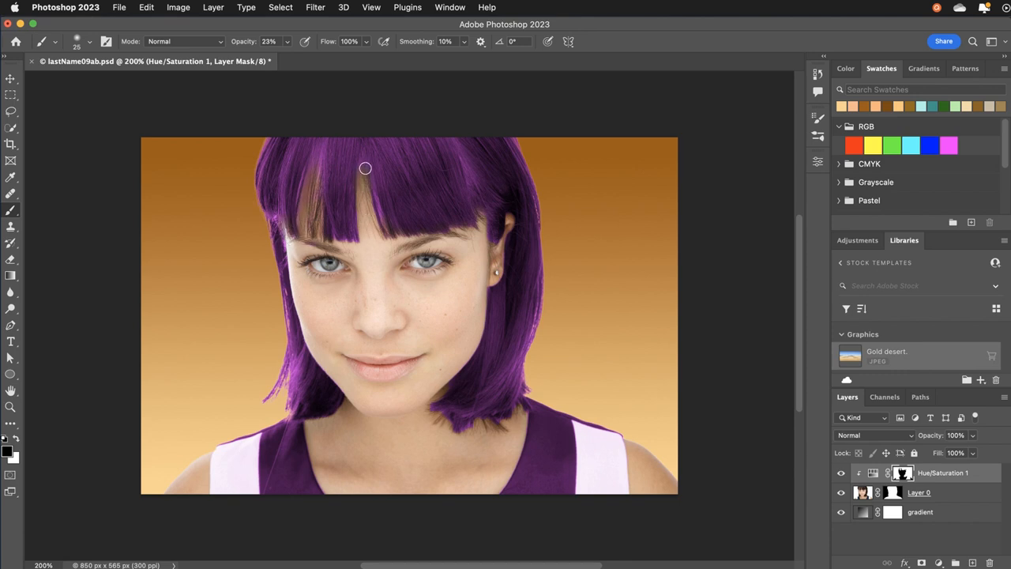
left_click(120, 8)
left_click(128, 134)
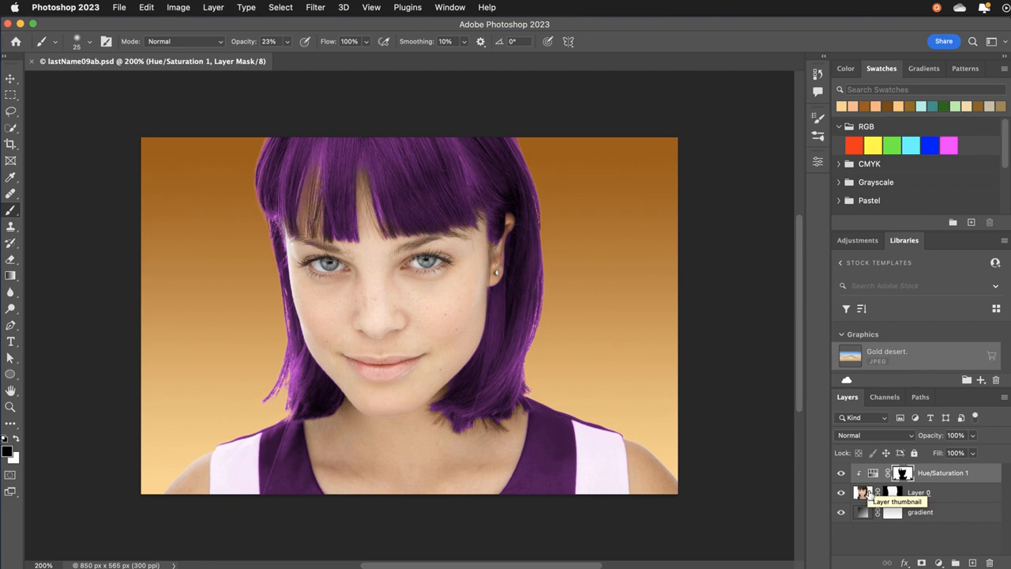
Release the Hue/Saturation 1 clipping, hide and show the gradient layer to compare the effect, and clip the adjustment to Layer 0 again.
left_click(943, 482, "alt")
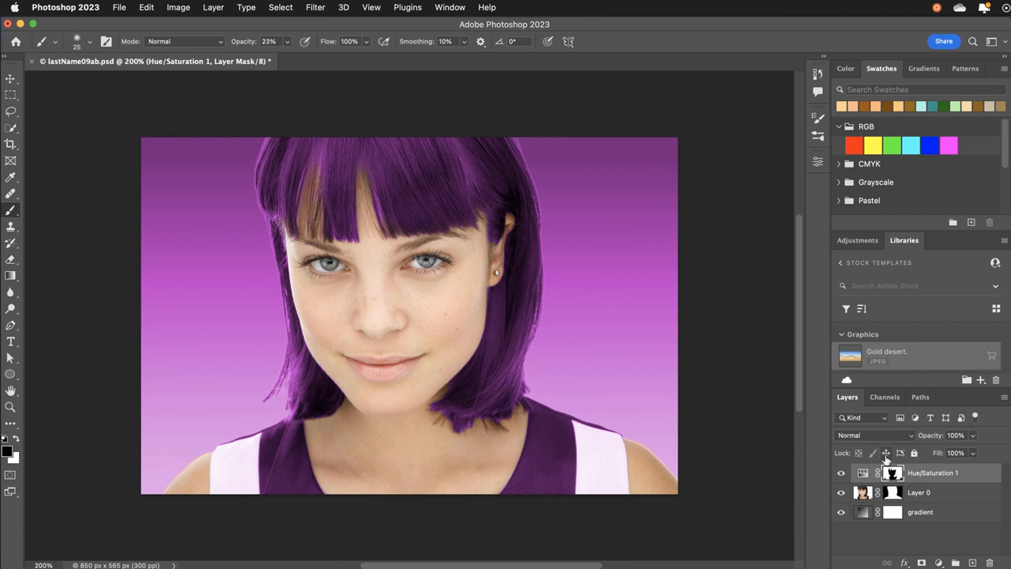
left_click(841, 512)
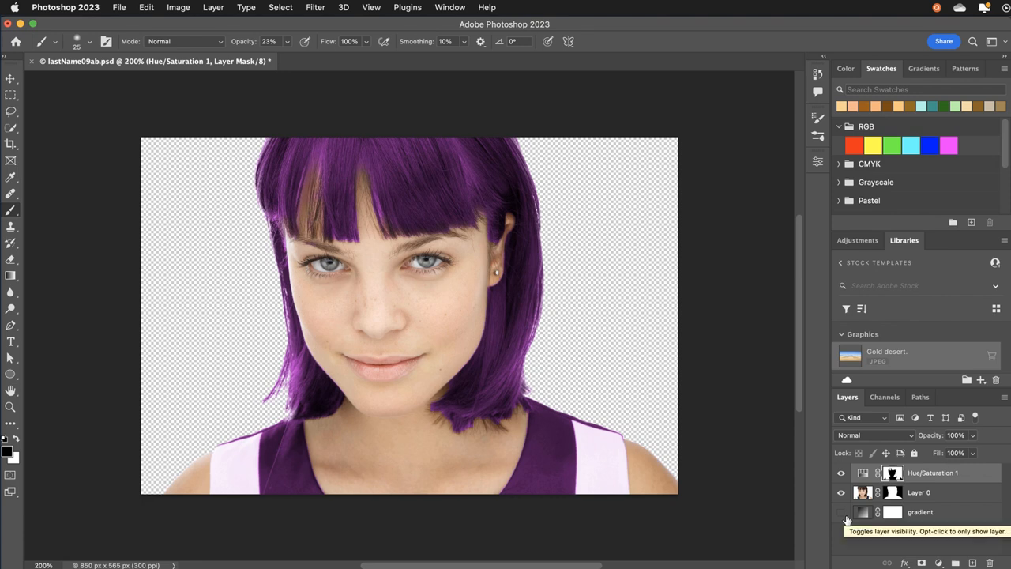
left_click(842, 512)
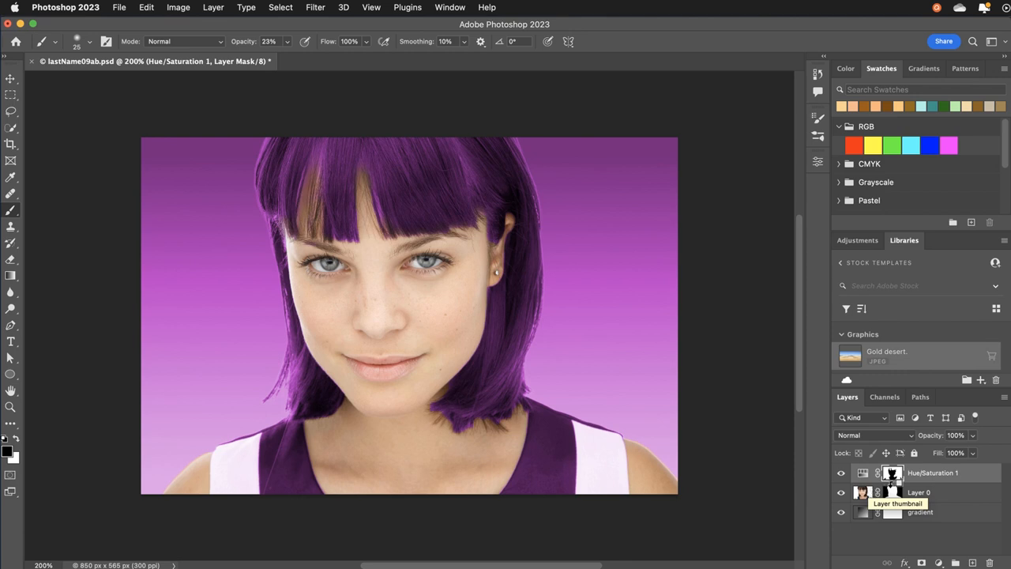
left_click(950, 483, "alt")
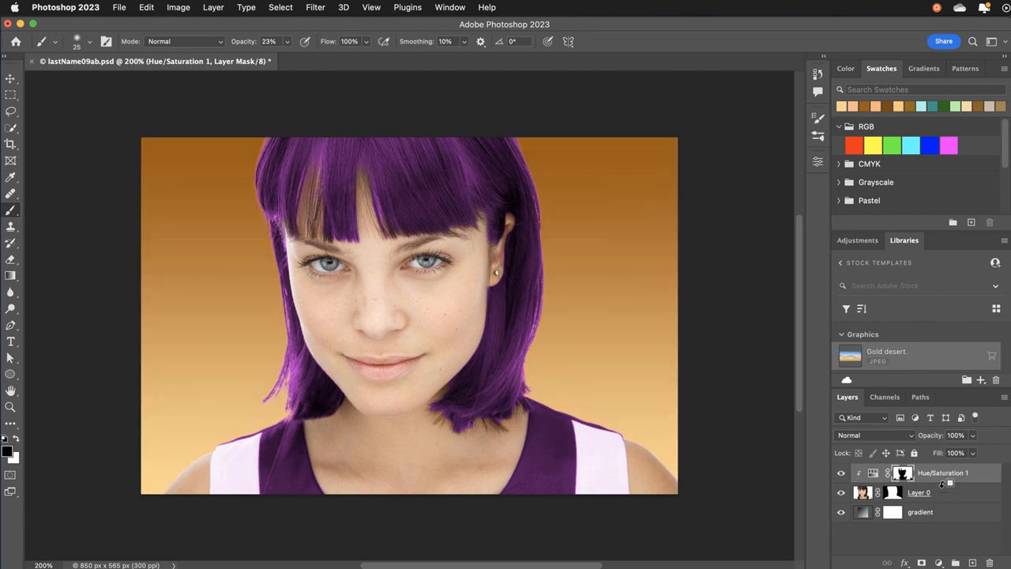
Save the changes to lastName09ab.psd.
left_click(119, 7)
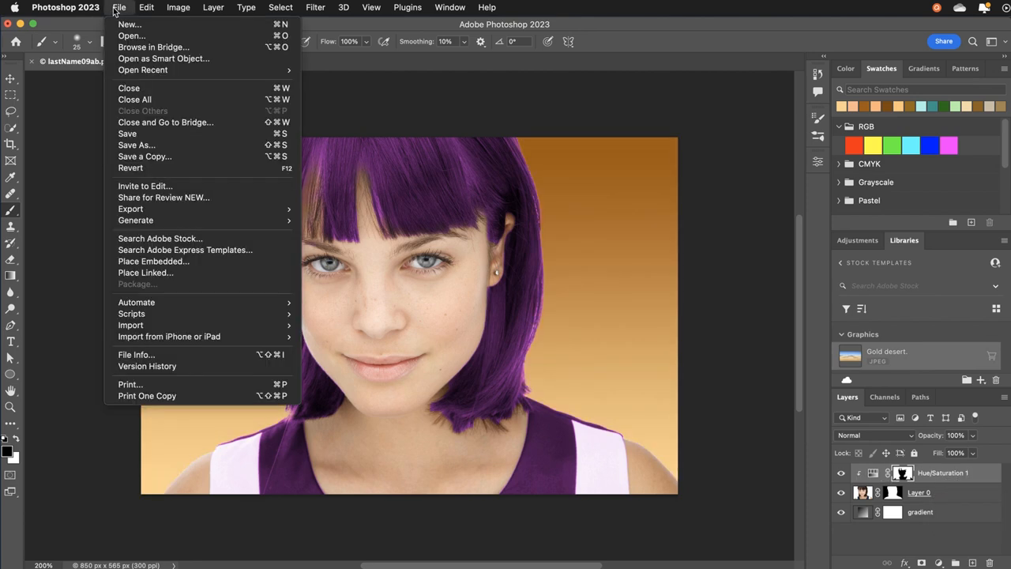
left_click(127, 135)
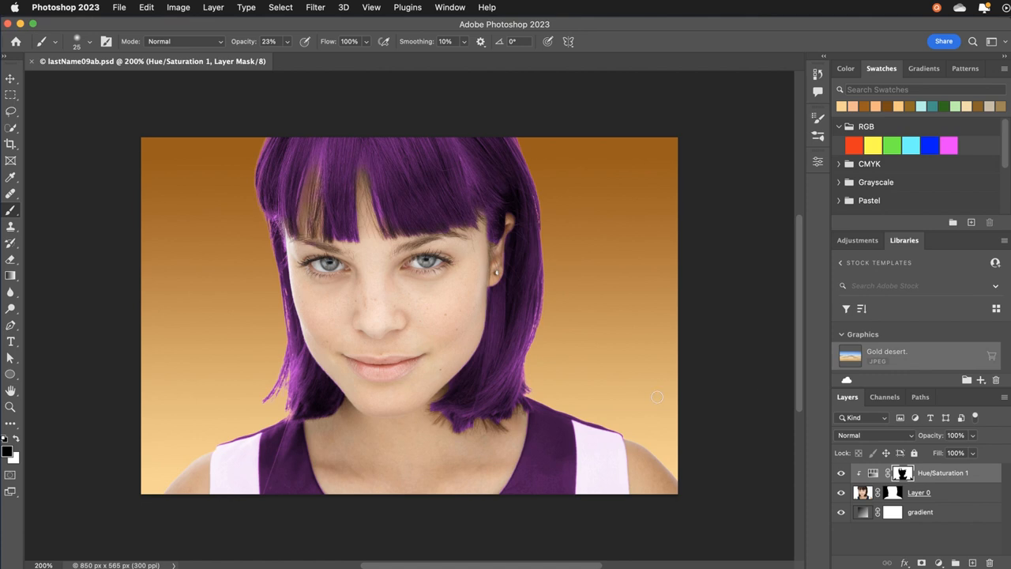
Add a Vibrance adjustment layer above Hue/Saturation 1 with Vibrance set to +39 and Saturation to +66.
left_click(872, 473)
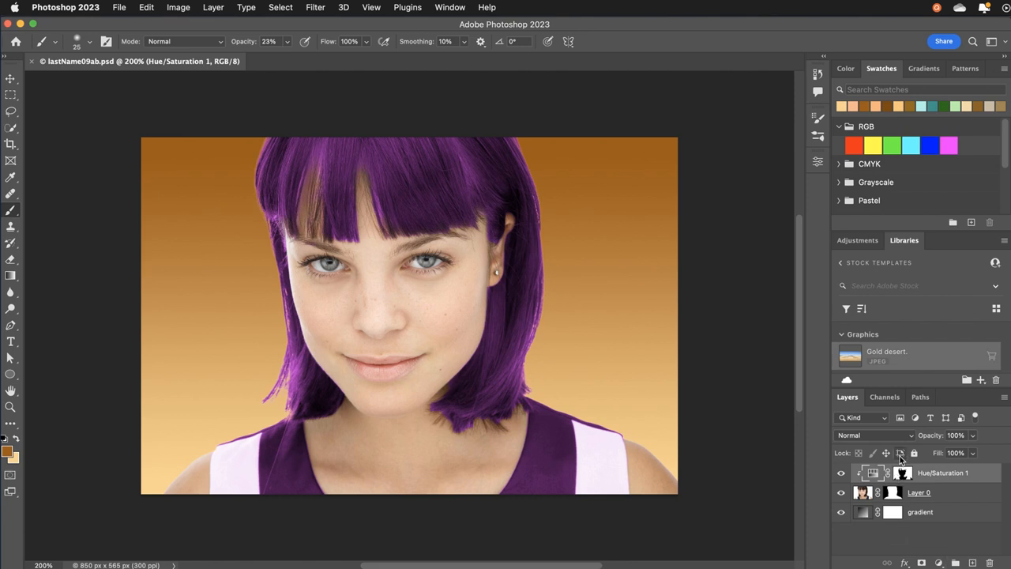
left_click(938, 563)
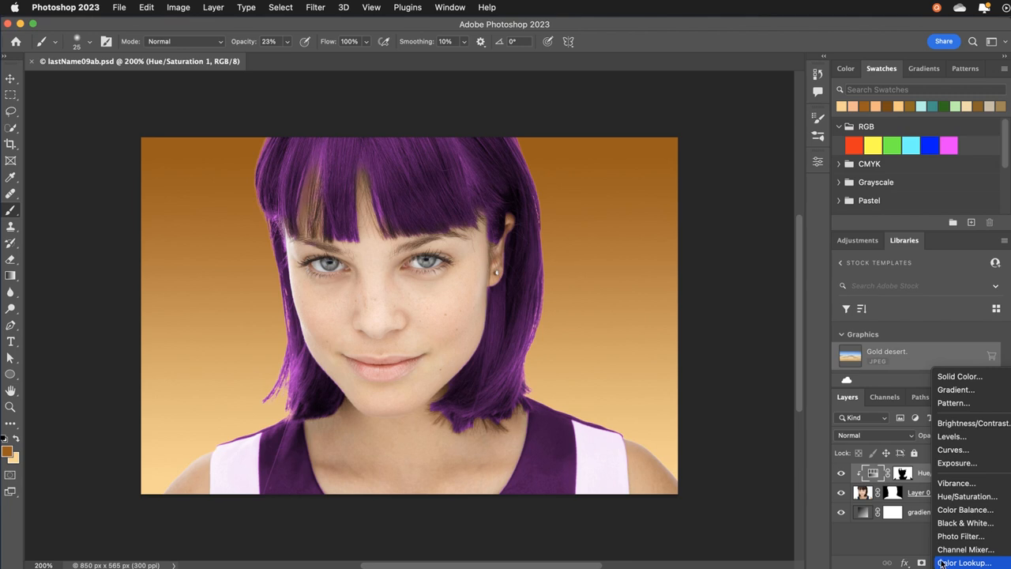
left_click(947, 488)
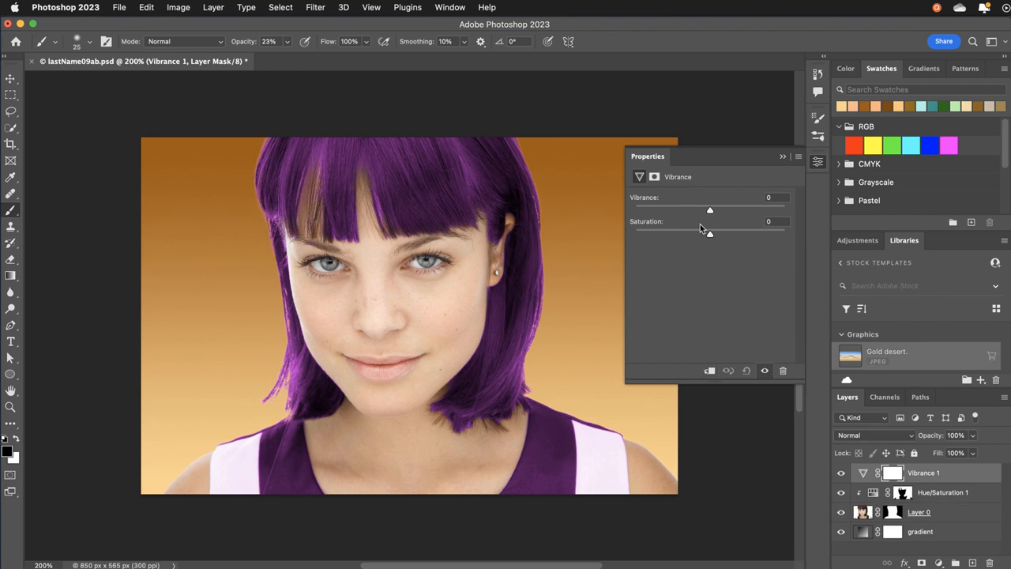
left_click_drag(709, 234, 734, 235)
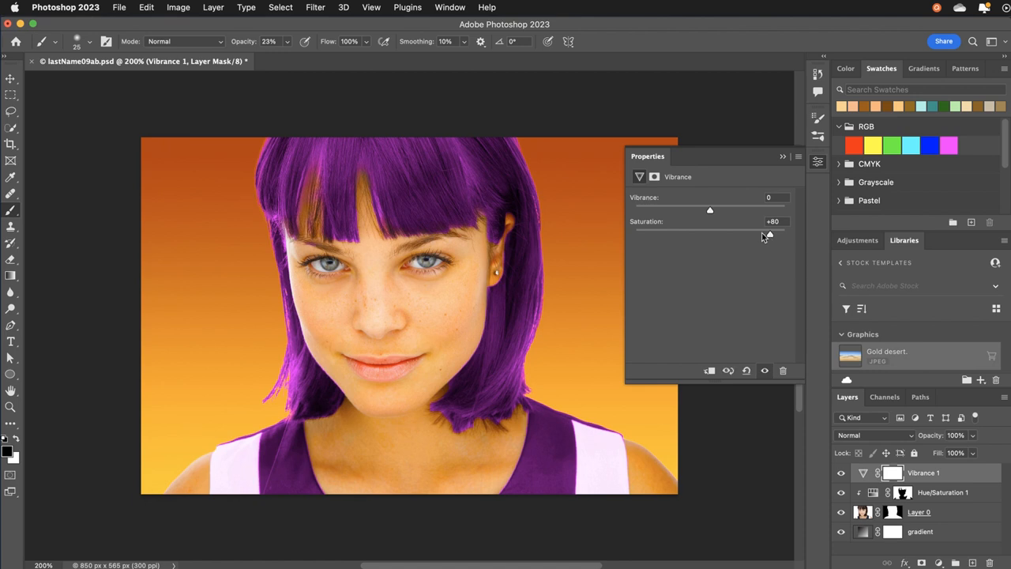
left_click_drag(711, 212, 765, 211)
left_click_drag(770, 240, 760, 241)
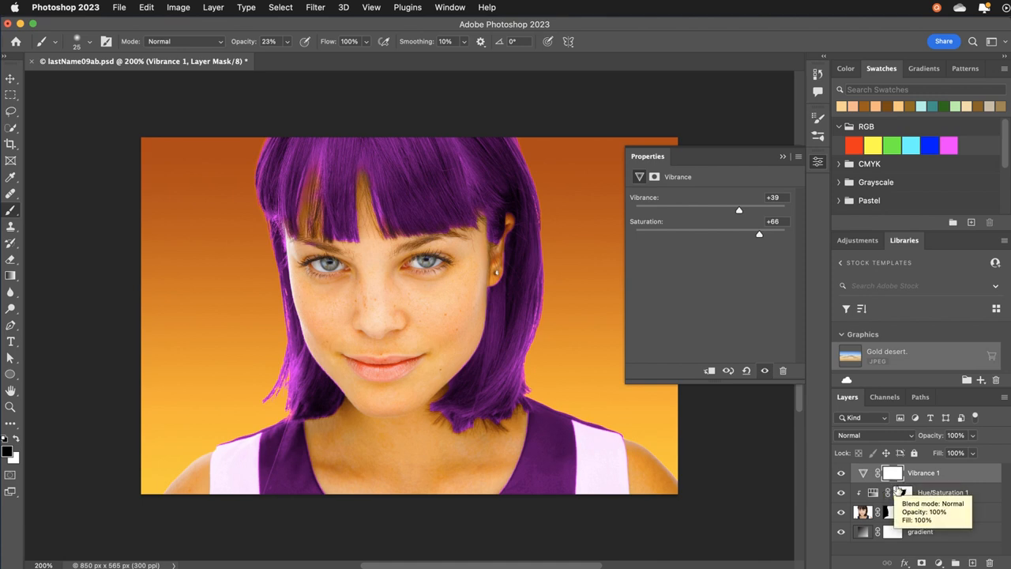
left_click(818, 163)
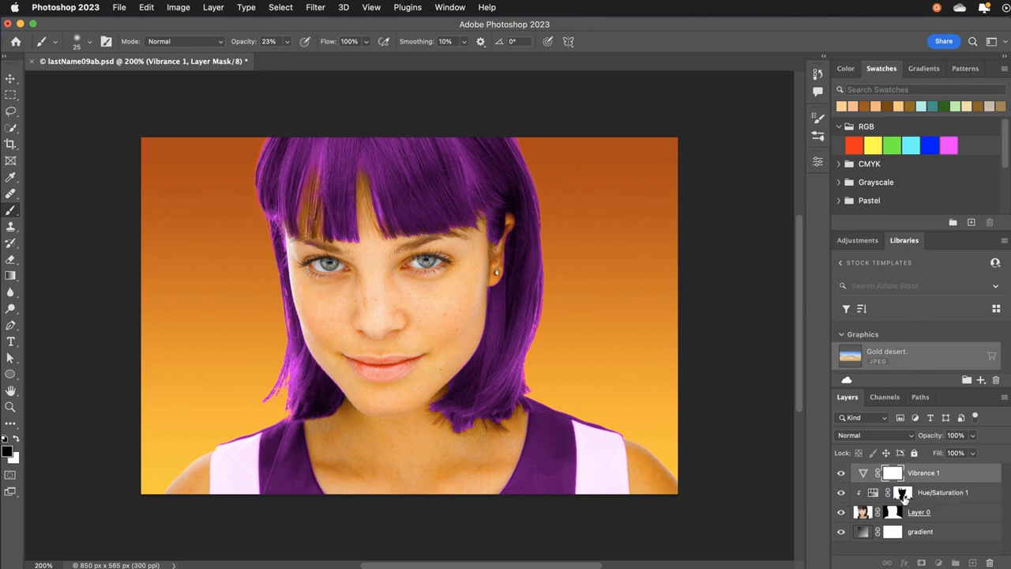
Move a copy of the Hue/Saturation 1 mask onto Vibrance 1, replacing its mask, and invert it to target the skin.
left_click_drag(903, 495, 897, 472)
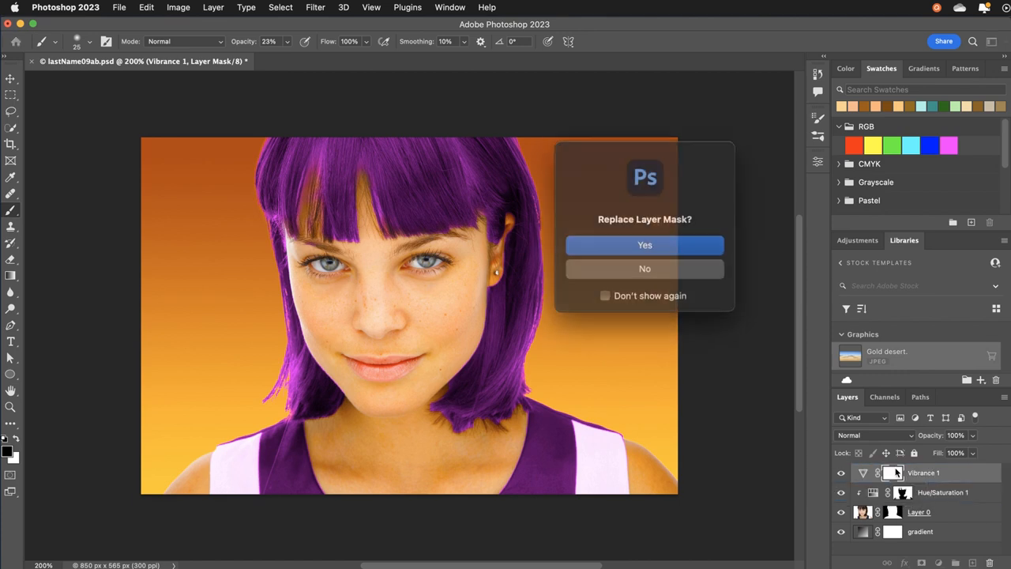
left_click(644, 246)
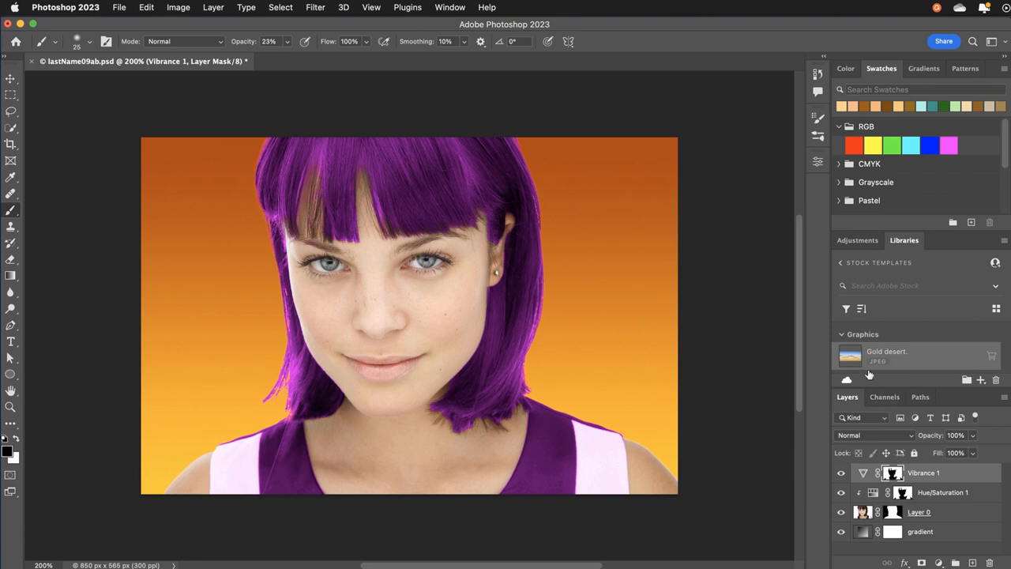
left_click(819, 164)
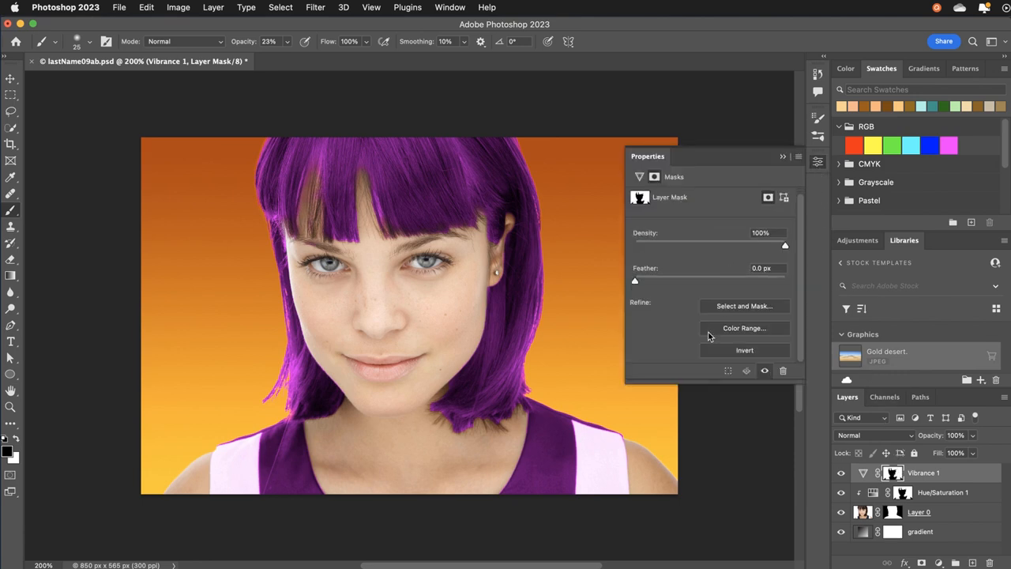
left_click_drag(716, 378, 714, 397)
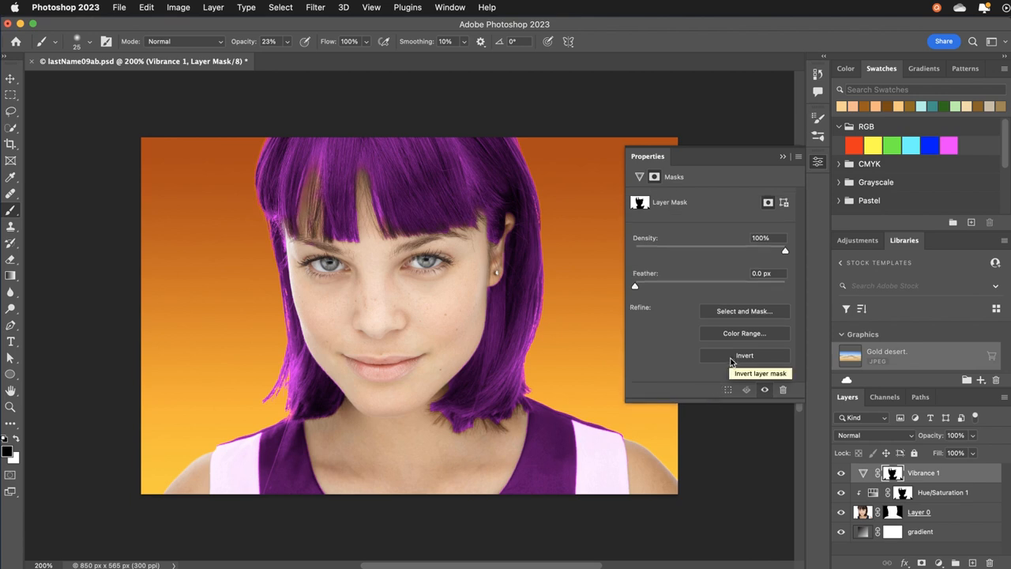
left_click(731, 361)
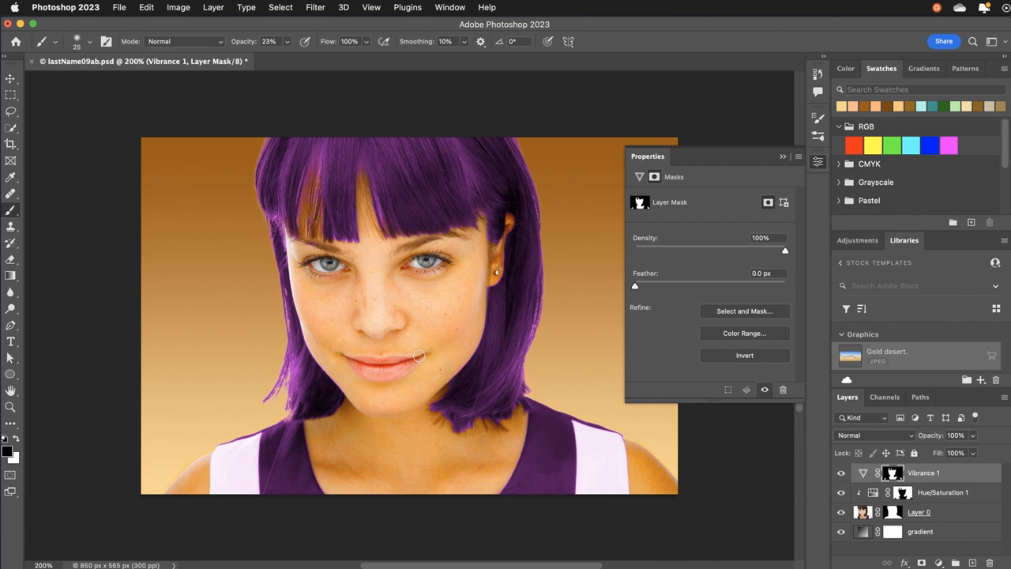
Hide and show the Vibrance 1 layer to compare its effect on the skin.
left_click(841, 473)
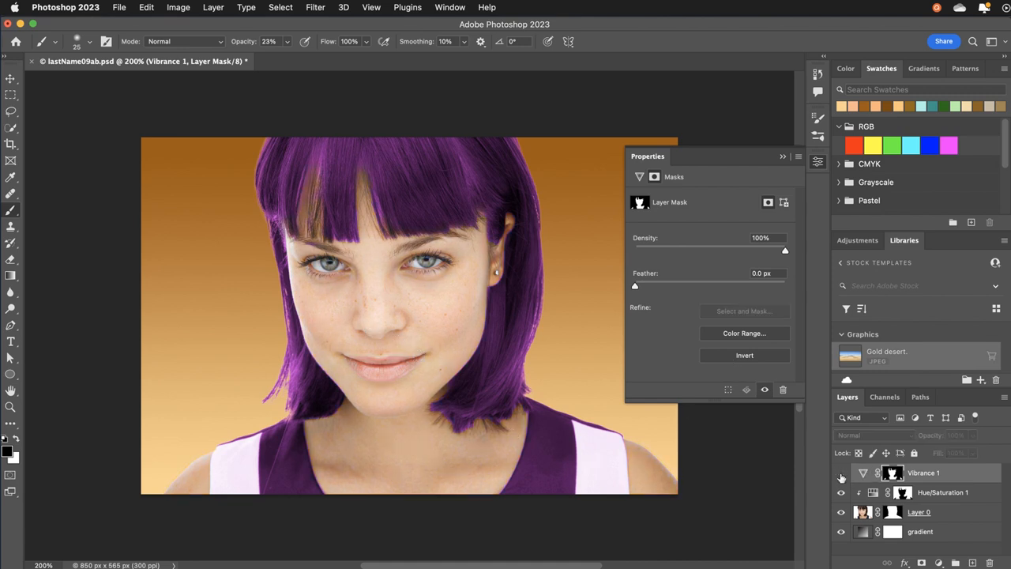
left_click(841, 475)
left_click(841, 474)
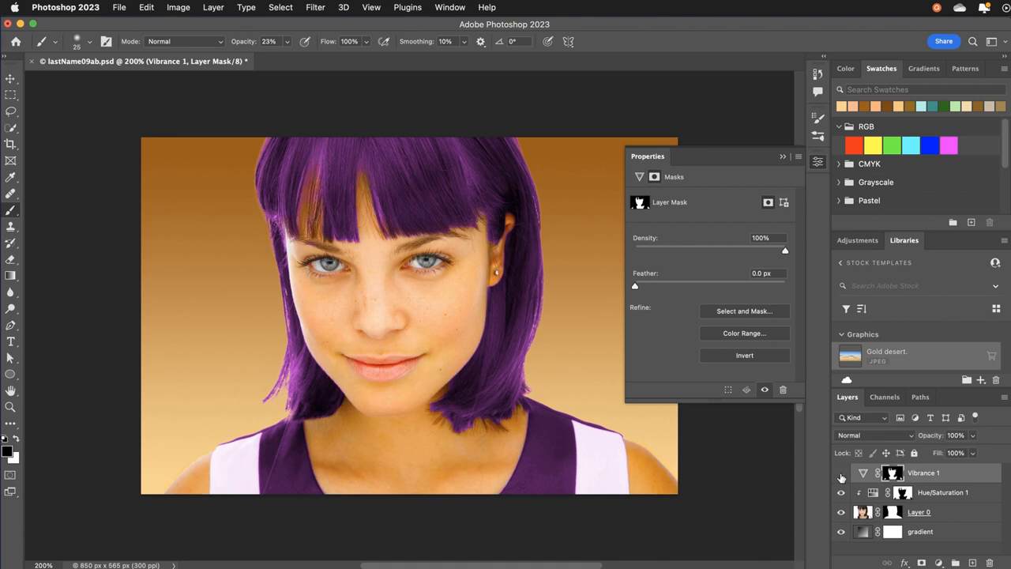
left_click(842, 474)
Reduce Vibrance 1 to Vibrance +18 and Saturation +45, checking the subject with the gradient layer hidden and shown again.
left_click(863, 473)
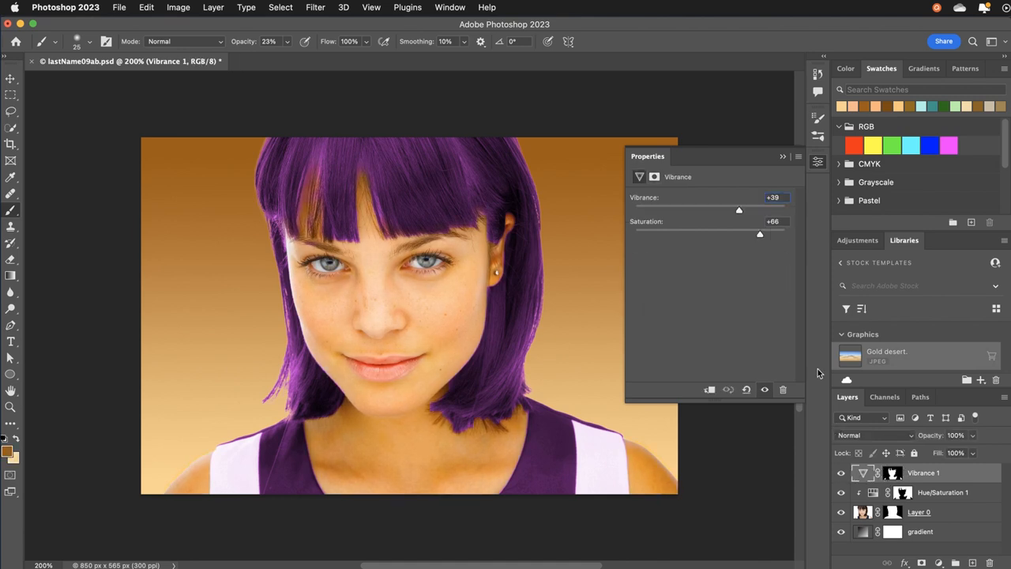
left_click_drag(761, 235, 742, 229)
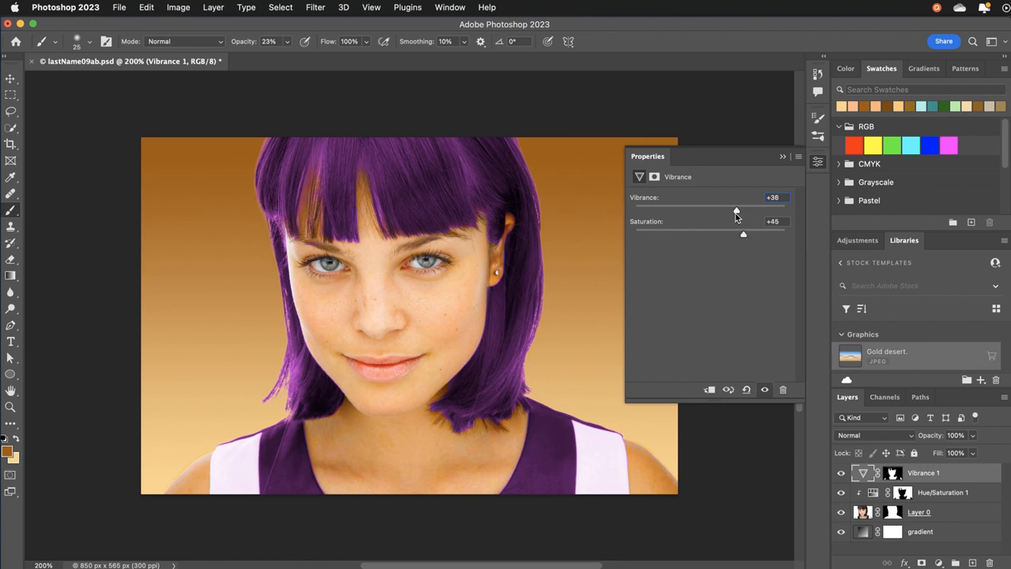
left_click_drag(736, 213, 726, 216)
left_click(841, 532)
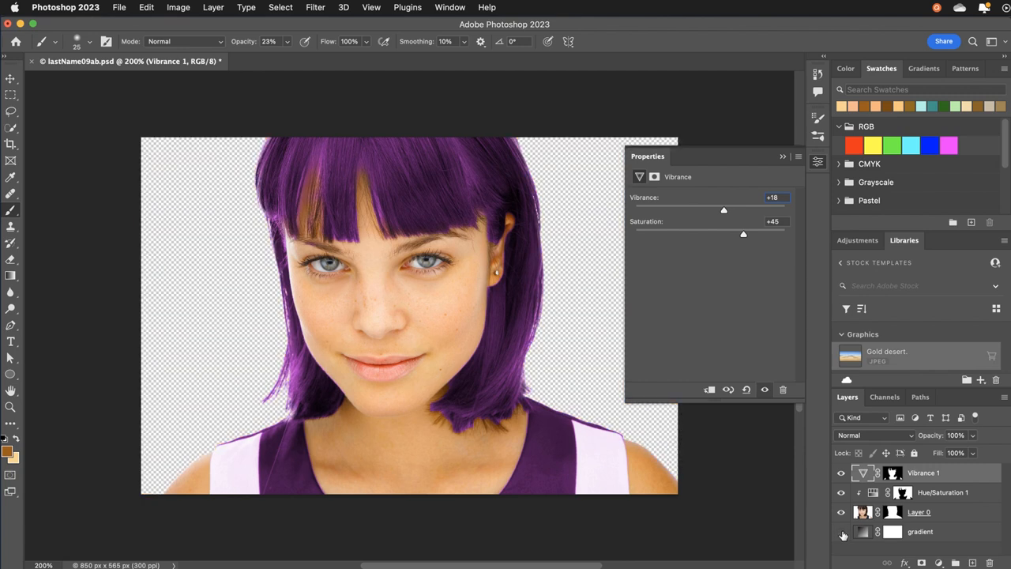
left_click(841, 532)
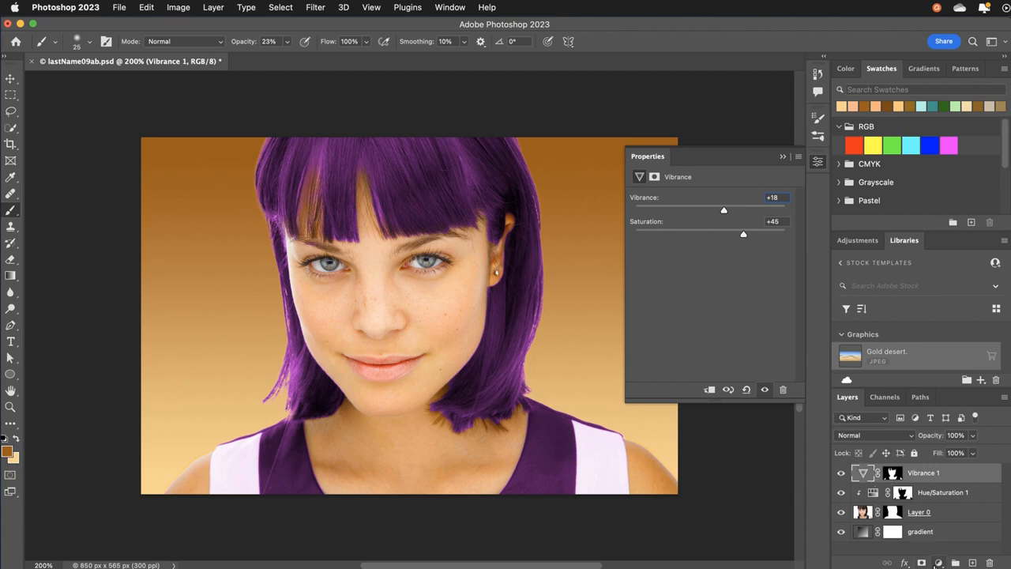
Add a Levels adjustment layer above Vibrance 1 with input levels of 50, 1.84 and 168.
left_click(938, 563)
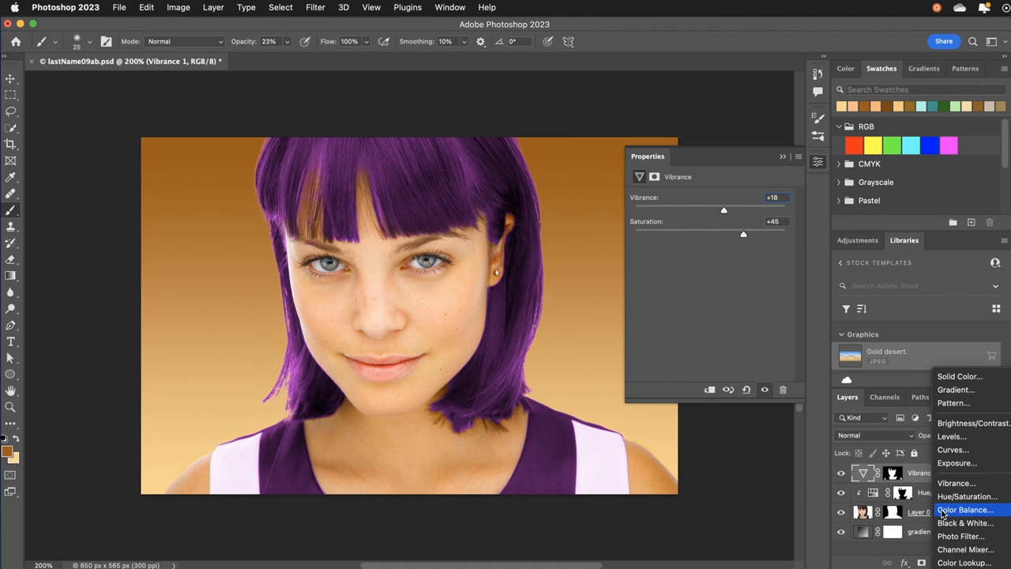
left_click(951, 436)
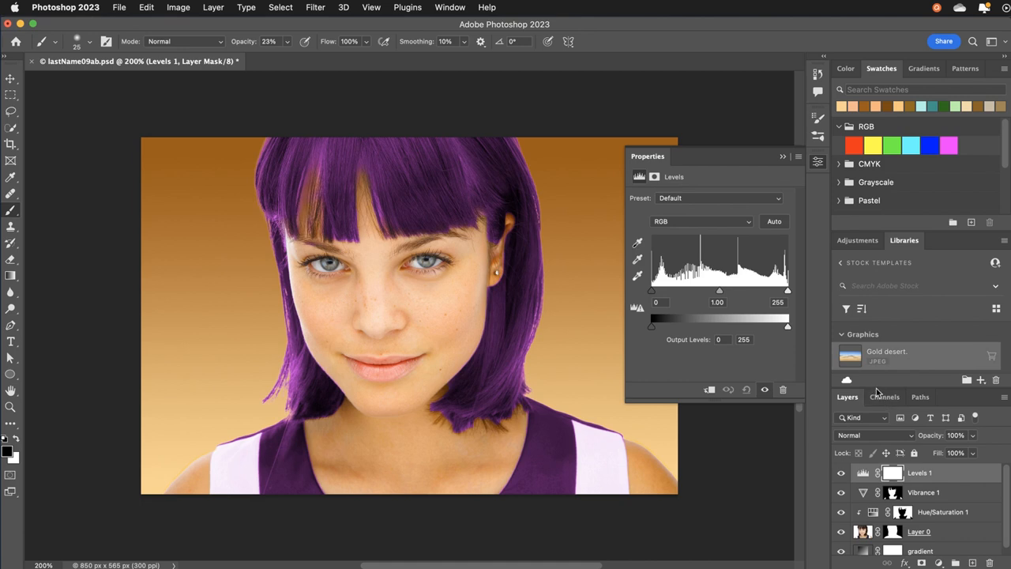
left_click_drag(877, 388, 867, 347)
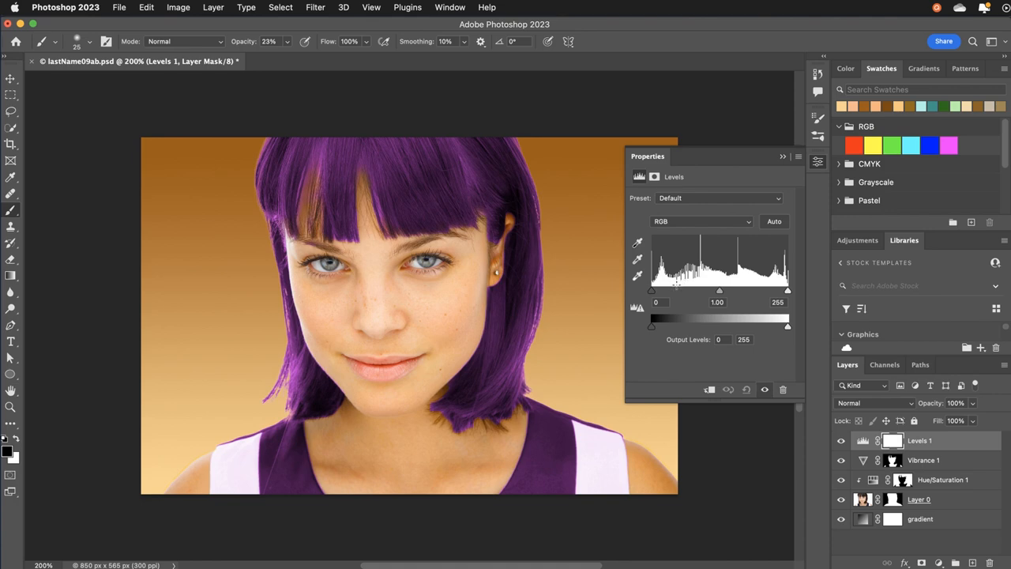
left_click_drag(789, 292, 680, 293)
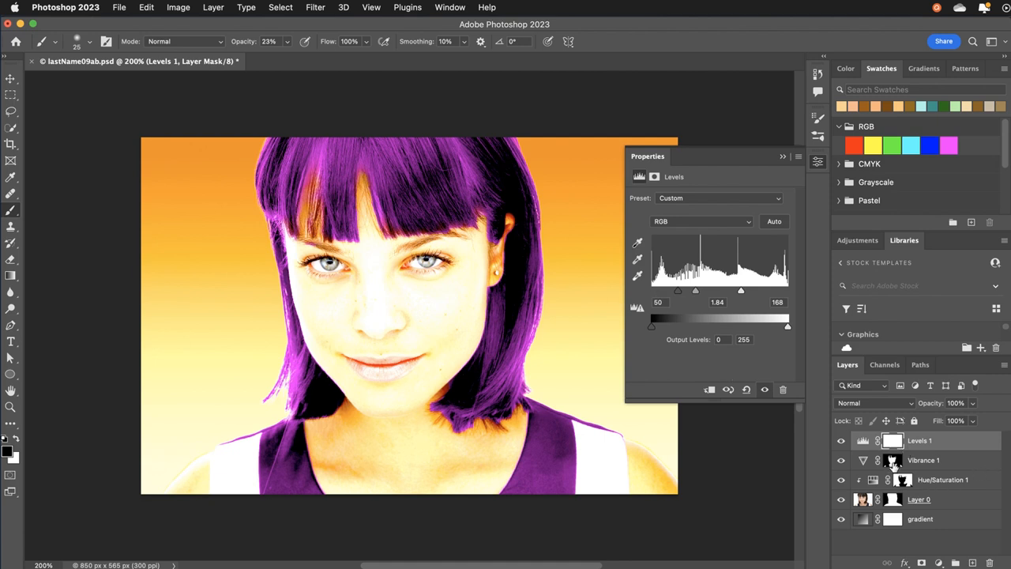
Copy the Vibrance 1 mask onto Levels 1, replacing its blank mask.
left_click(893, 463)
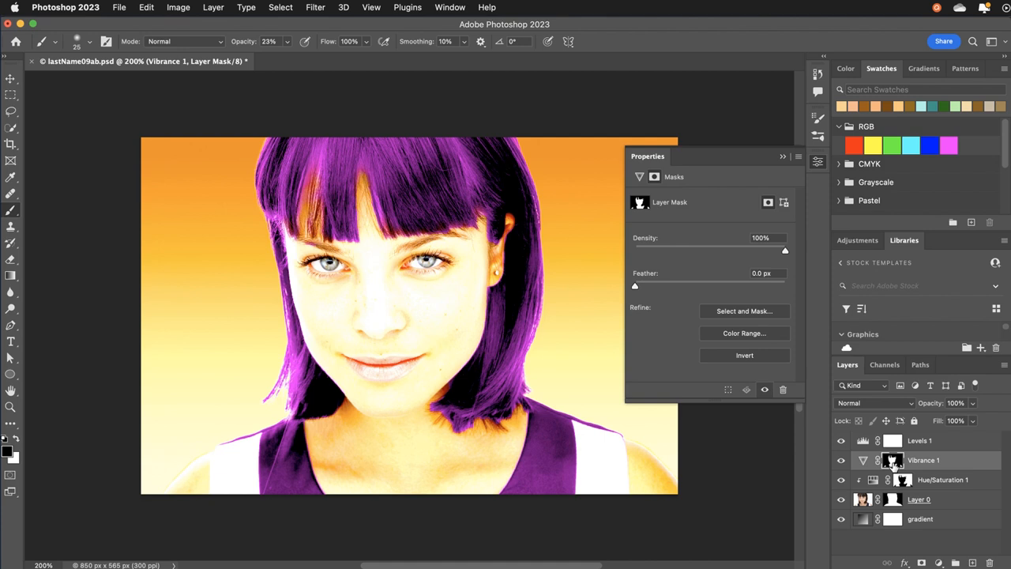
left_click_drag(893, 463, 888, 441)
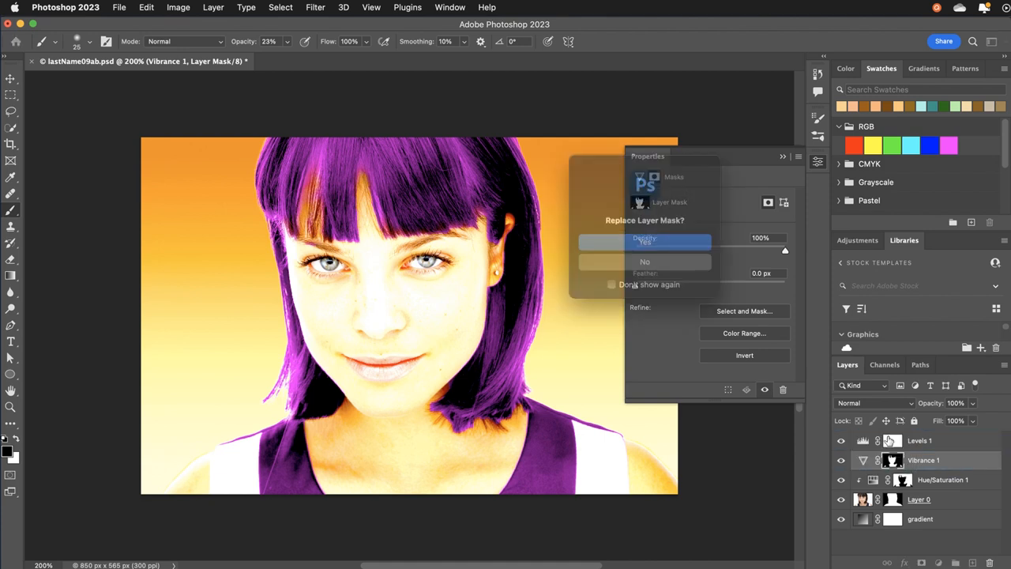
left_click(621, 247)
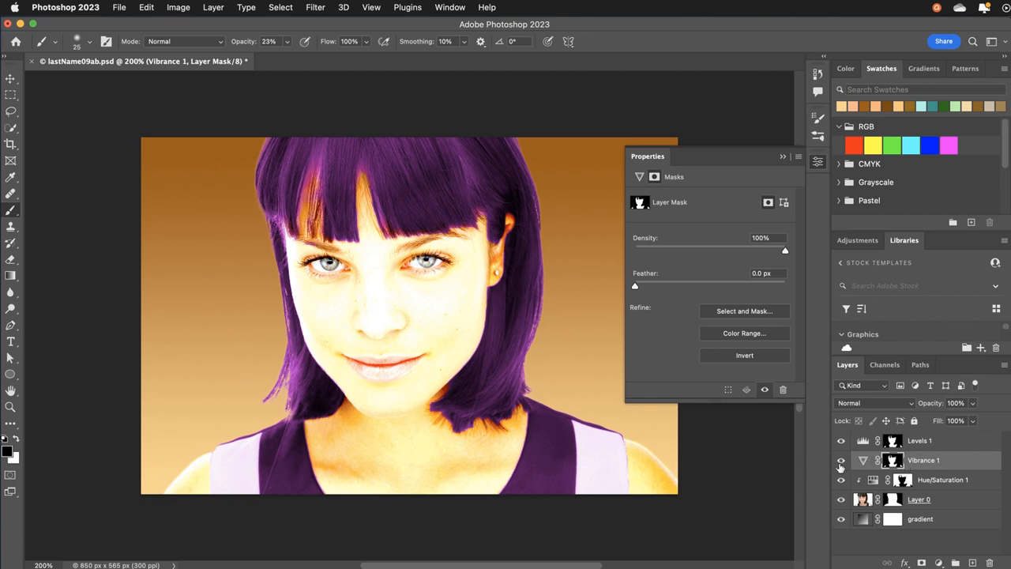
Toggle the visibility of Vibrance 1 to compare the skin with and without it, and leave the layer hidden.
left_click(841, 462)
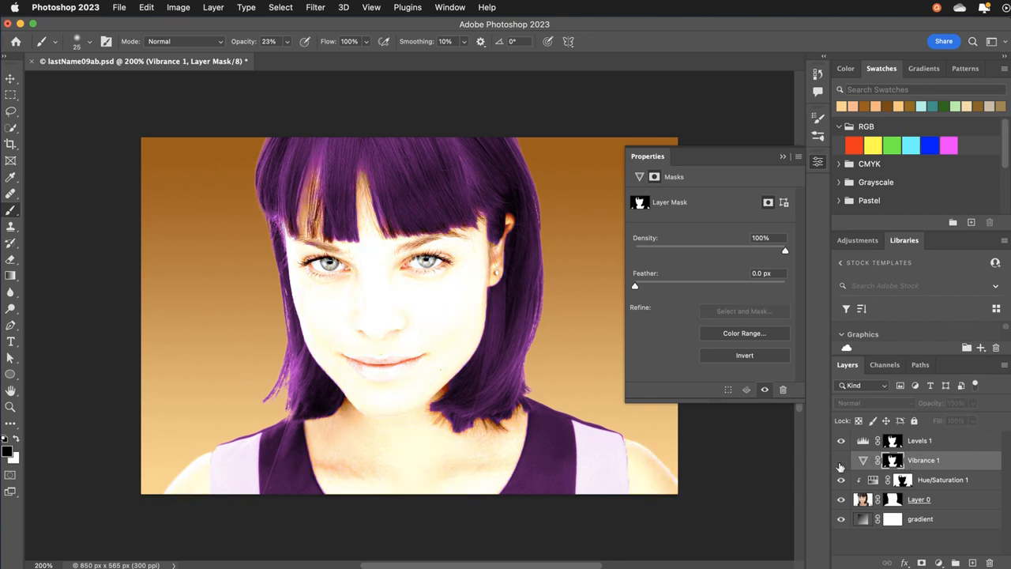
left_click(840, 462)
left_click(840, 463)
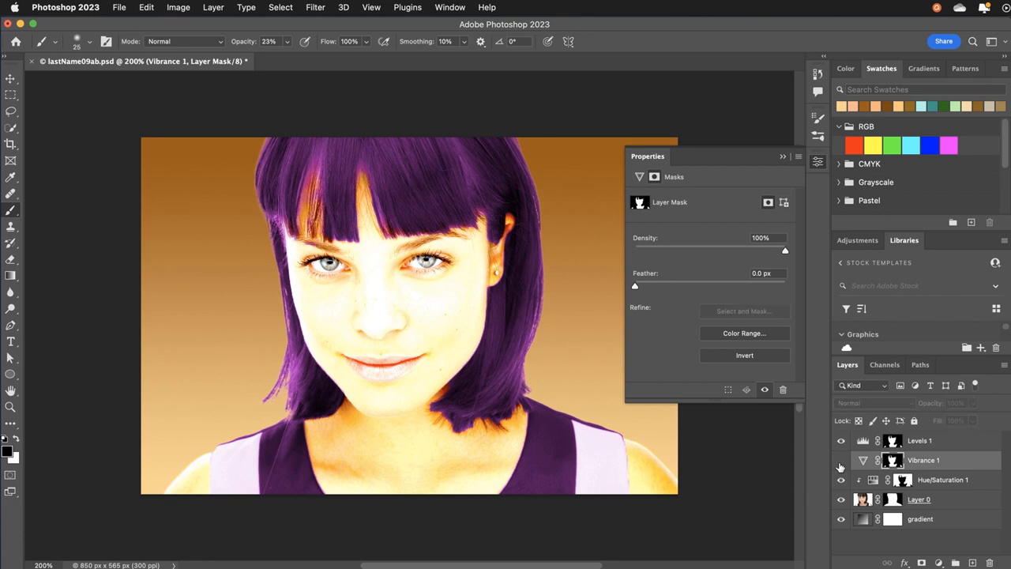
left_click(840, 462)
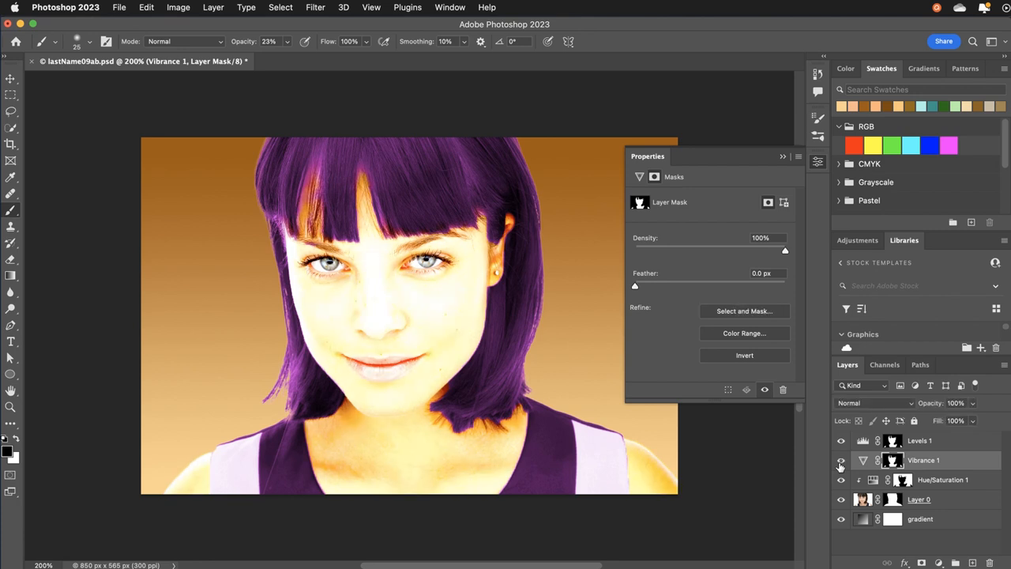
left_click(841, 462)
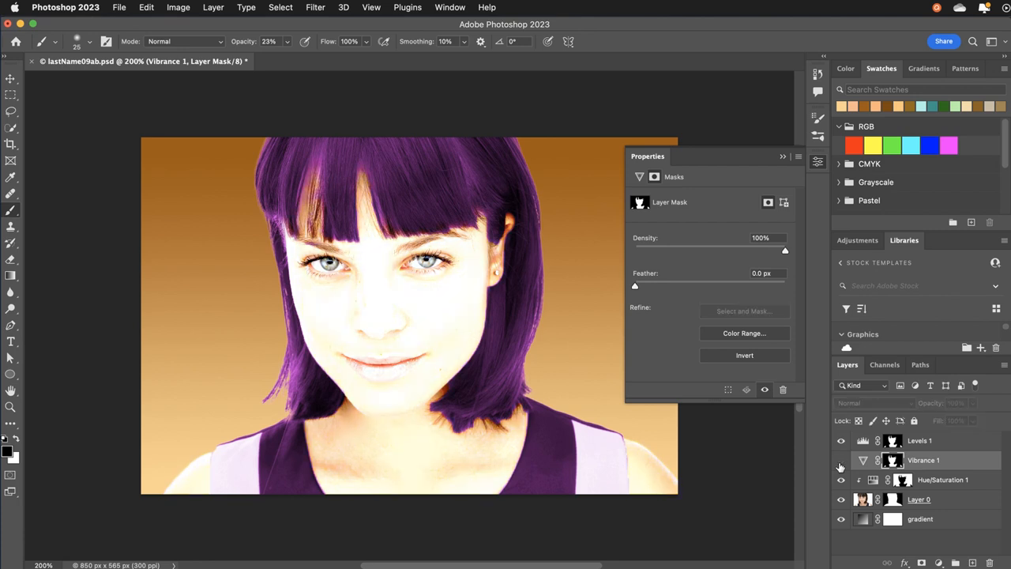
left_click(841, 463)
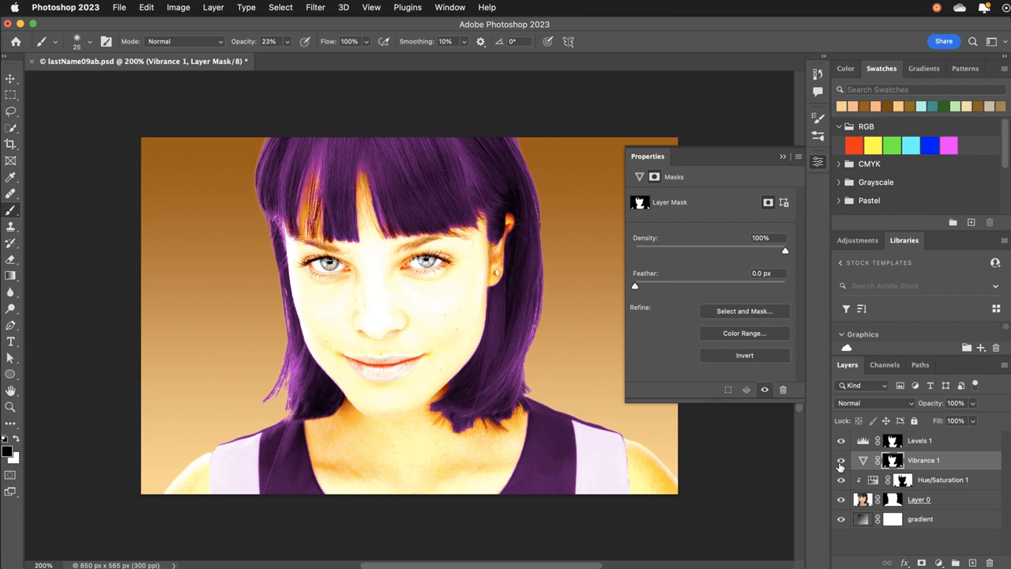
left_click(841, 463)
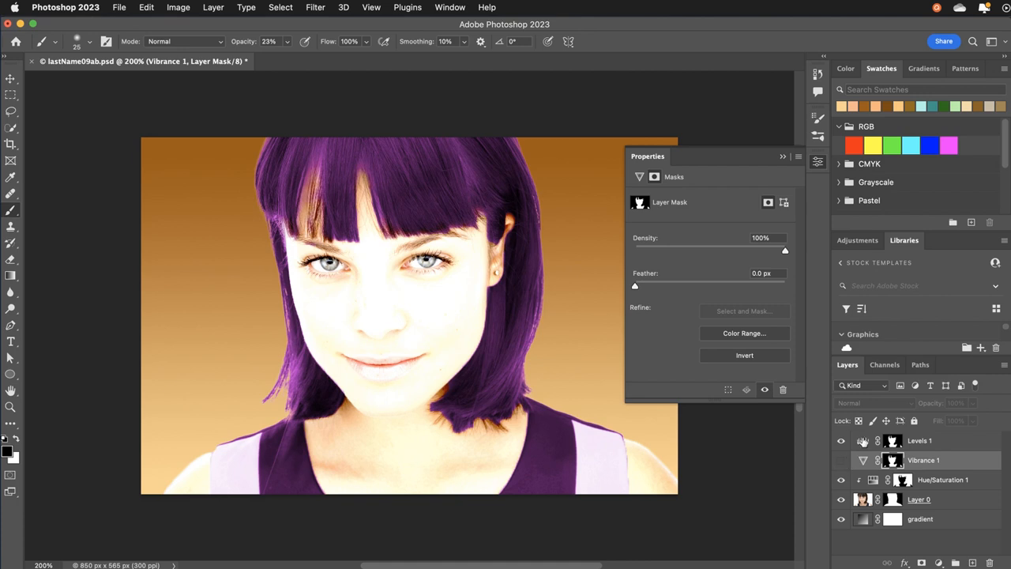
Set the Levels 1 midtone input to 0.91, toggling Vibrance 1 to judge the skin tone.
left_click(863, 440)
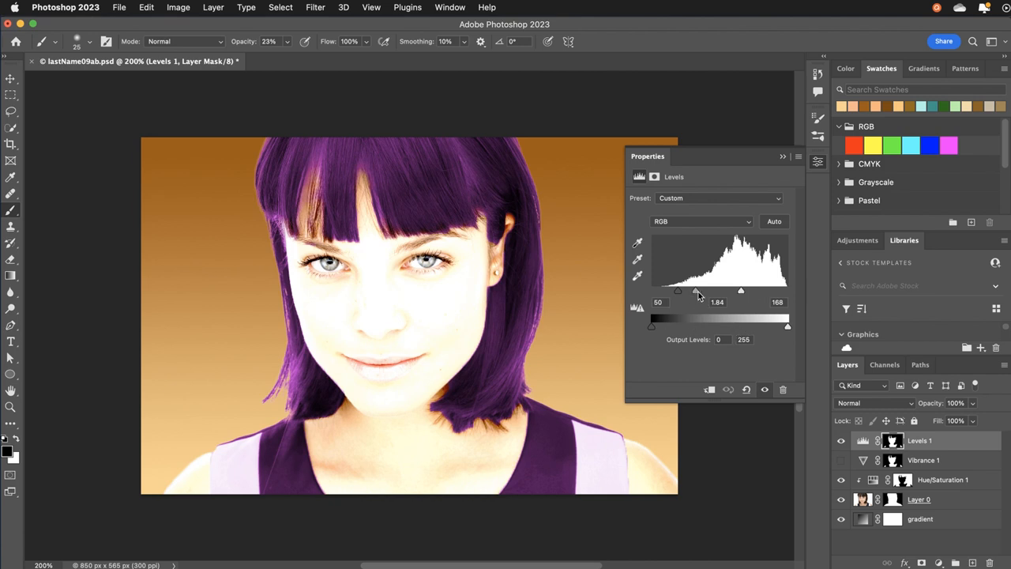
mouse_move(697, 295)
left_mouse_down()
mouse_move(729, 292)
mouse_move(704, 292)
left_mouse_up()
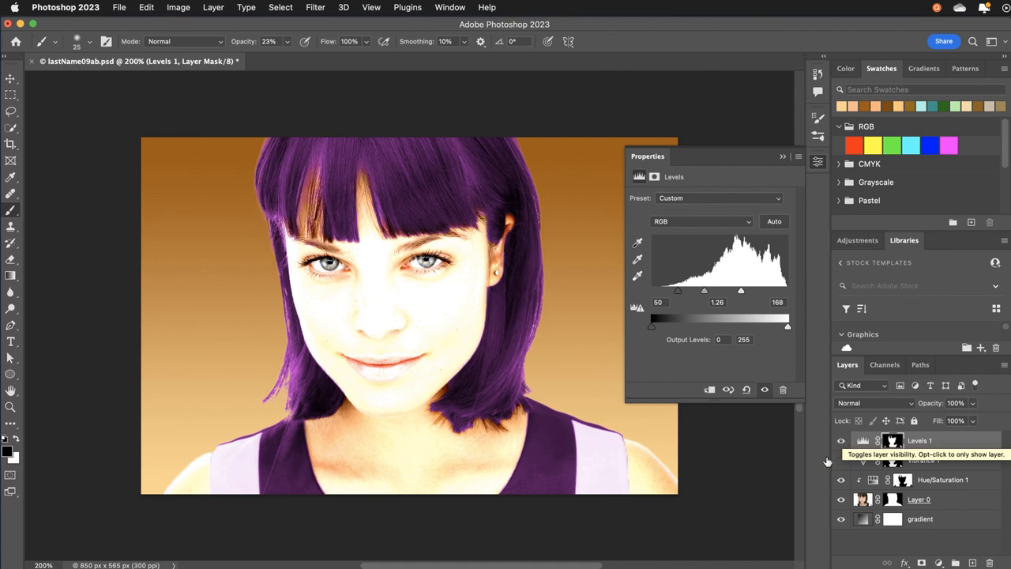
left_click(841, 460)
left_click_drag(706, 293, 712, 290)
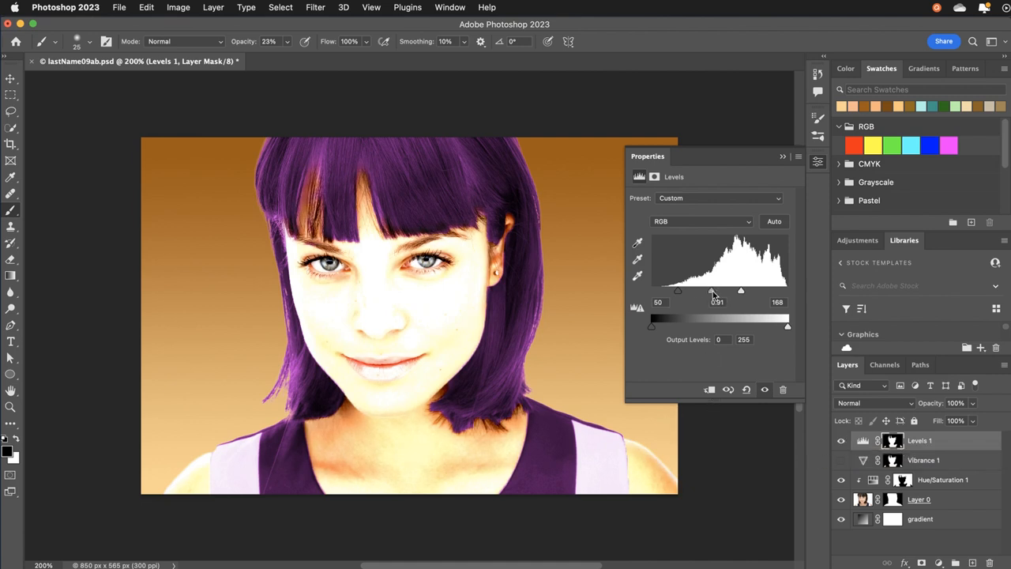
Show Vibrance 1 and hide Levels 1, toggling Vibrance 1 to compare the skin and leaving it visible.
left_click(843, 461)
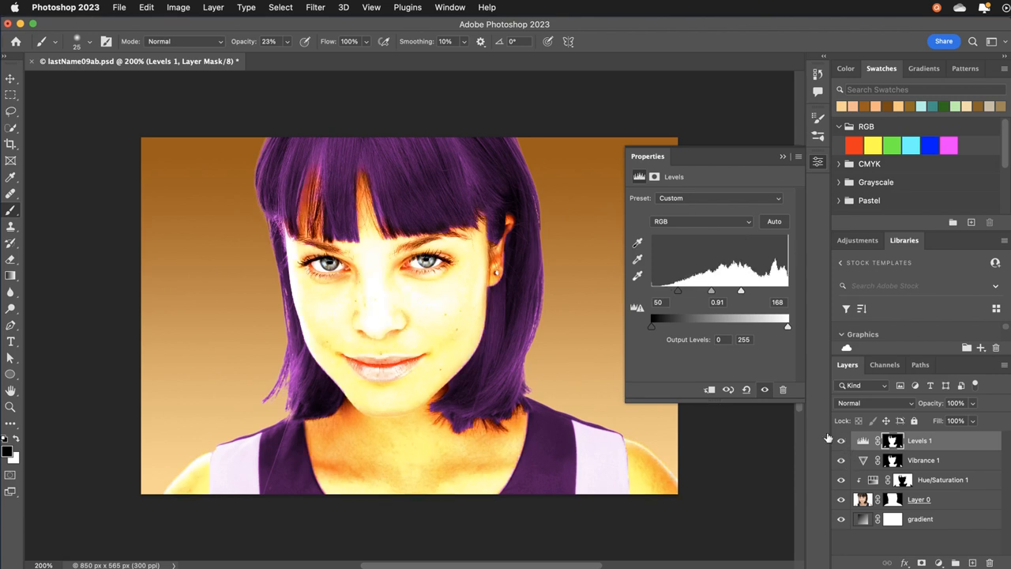
left_click(819, 162)
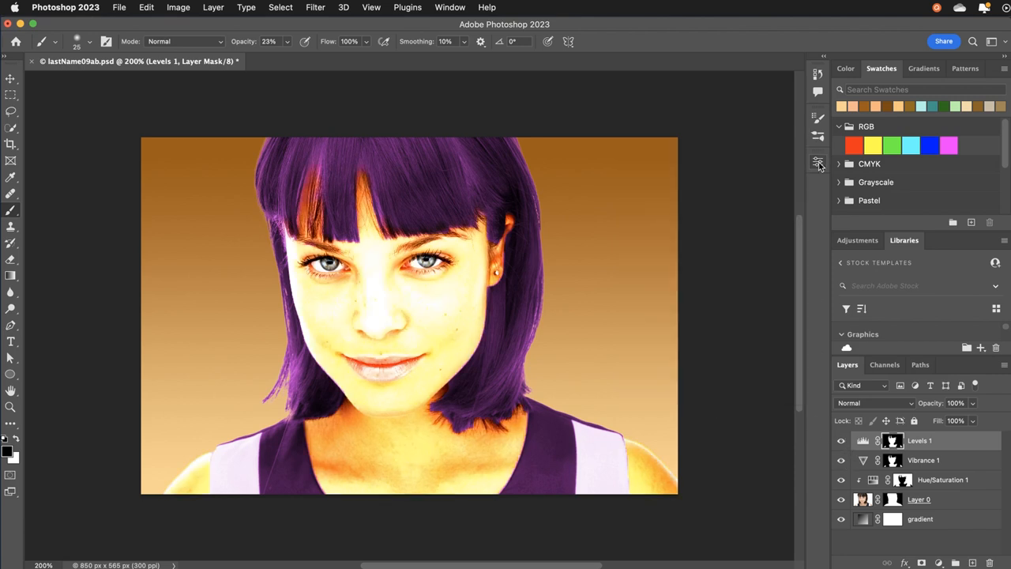
left_click(842, 442)
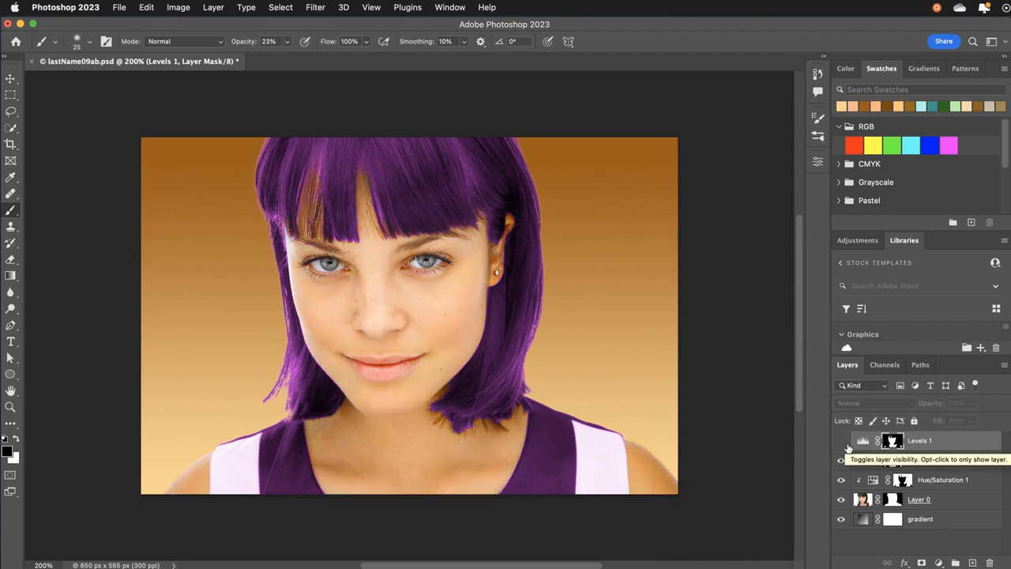
left_click(841, 460)
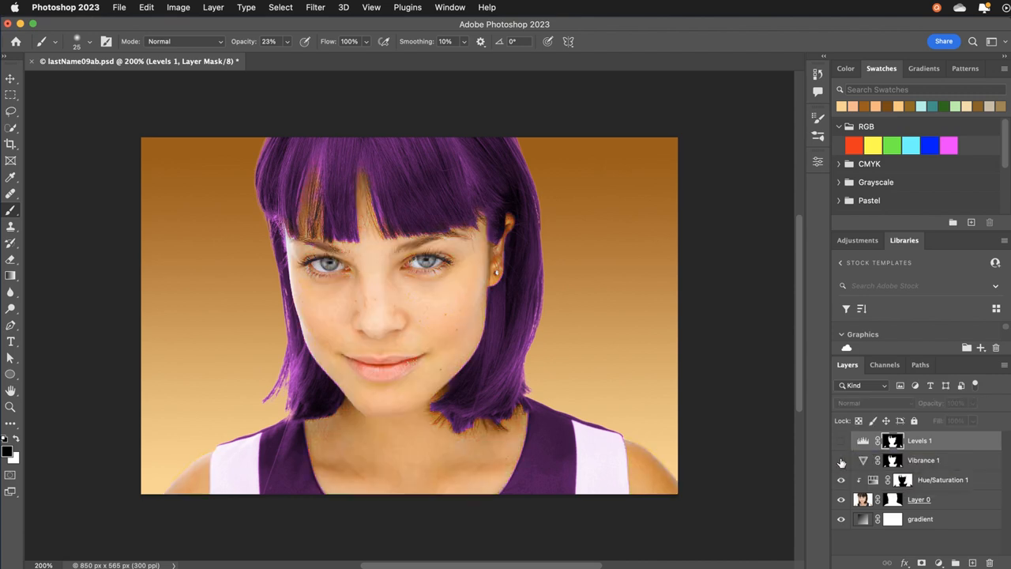
left_click(842, 462)
left_click(841, 462)
left_click(842, 462)
Set the saturation of the Vibrance 1 adjustment to +70.
left_click(865, 463)
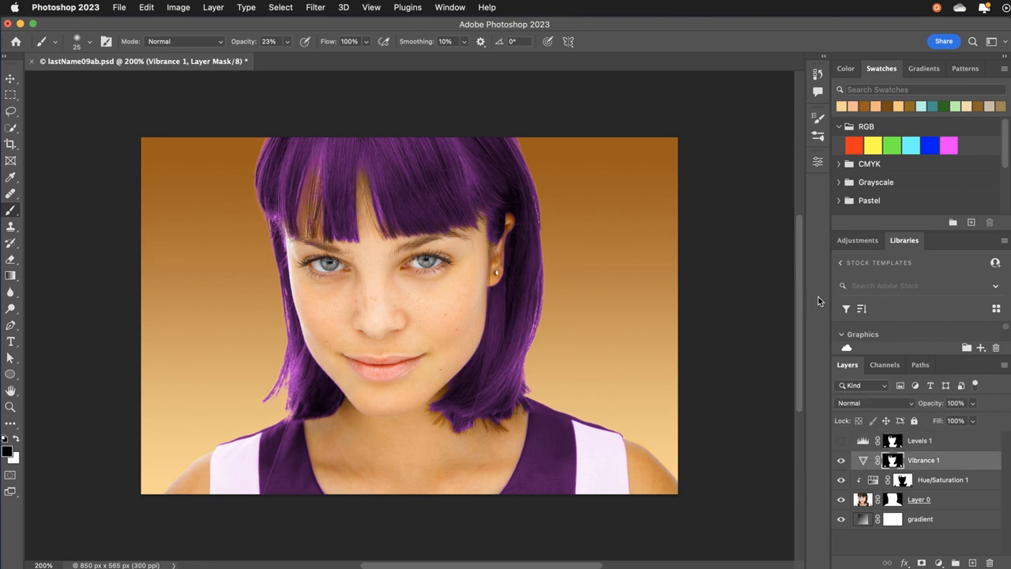
left_click(817, 162)
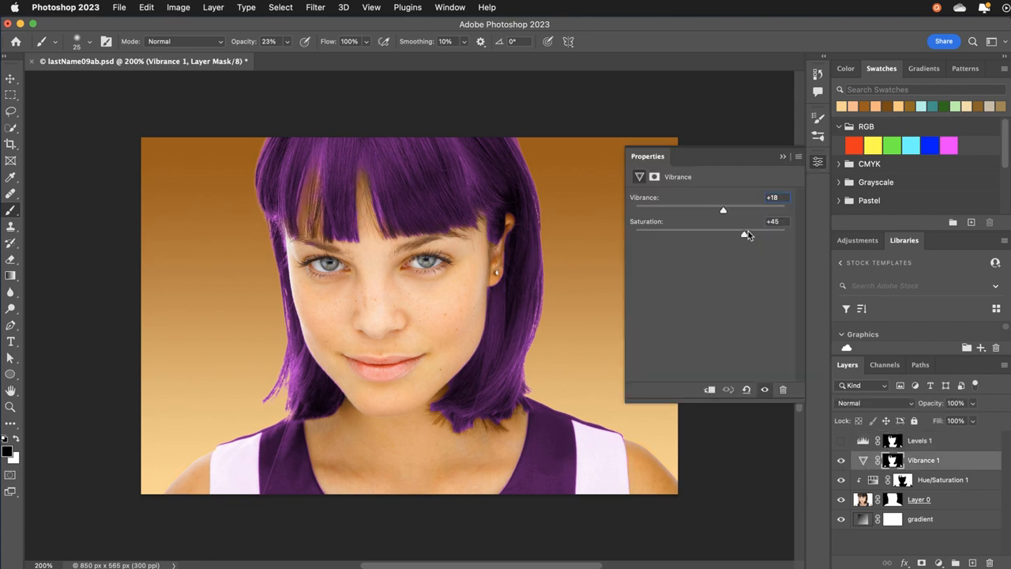
left_click_drag(744, 234, 759, 237)
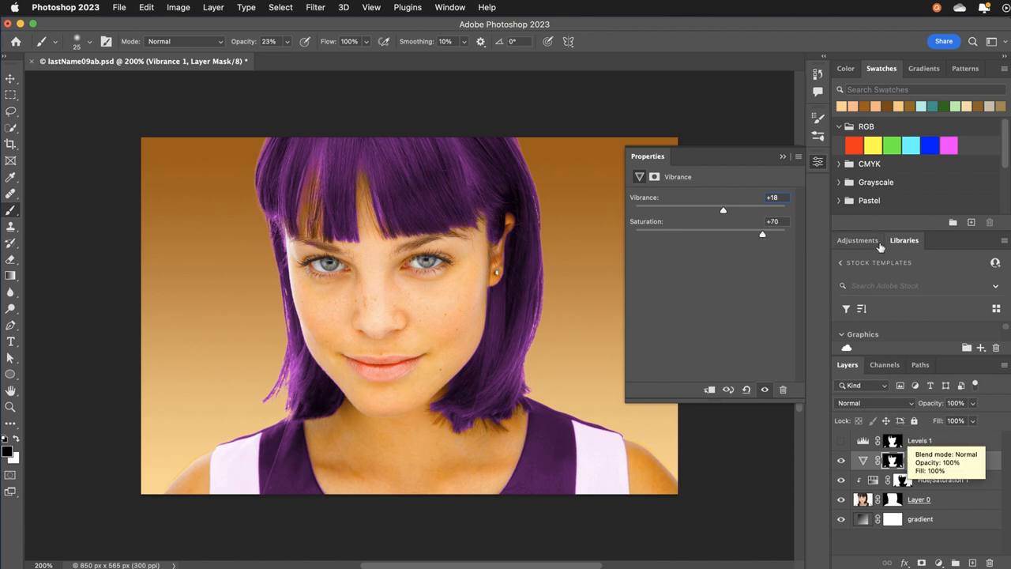
left_click(818, 164)
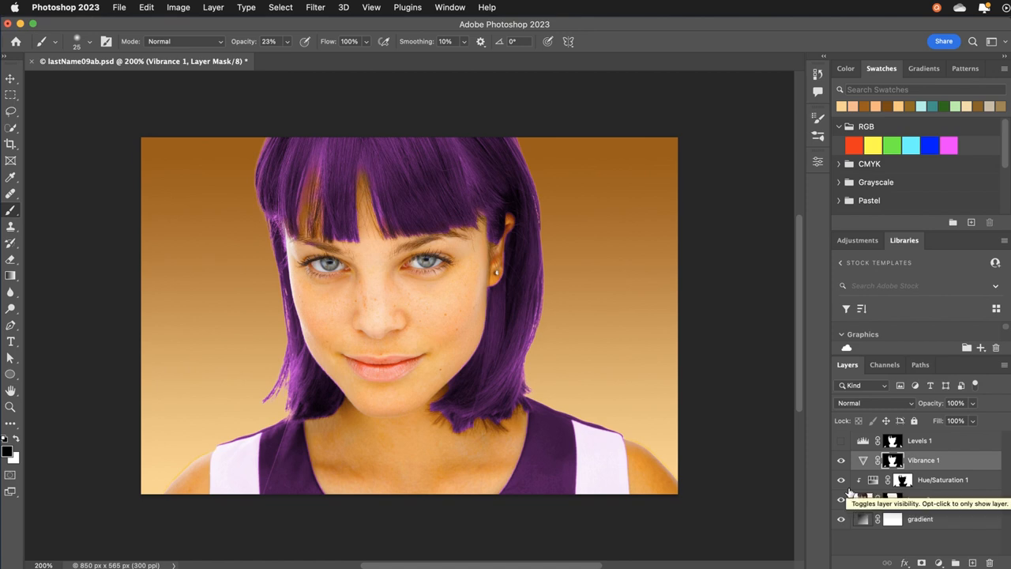
Clip Vibrance 1 to Layer 0 along with Hue/Saturation 1, and toggle both adjustments to compare their effects.
left_click(934, 472, "alt")
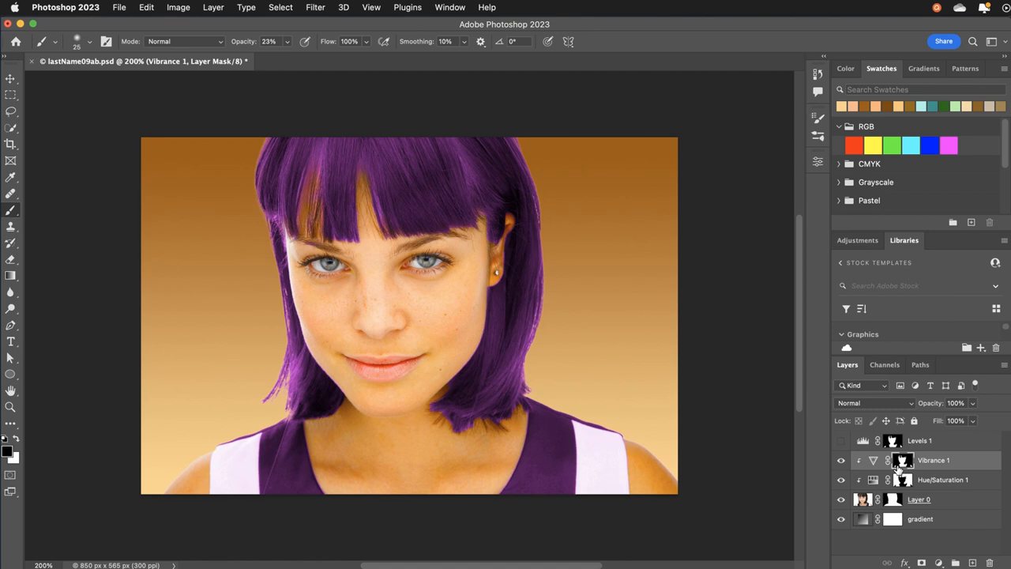
left_click(841, 461)
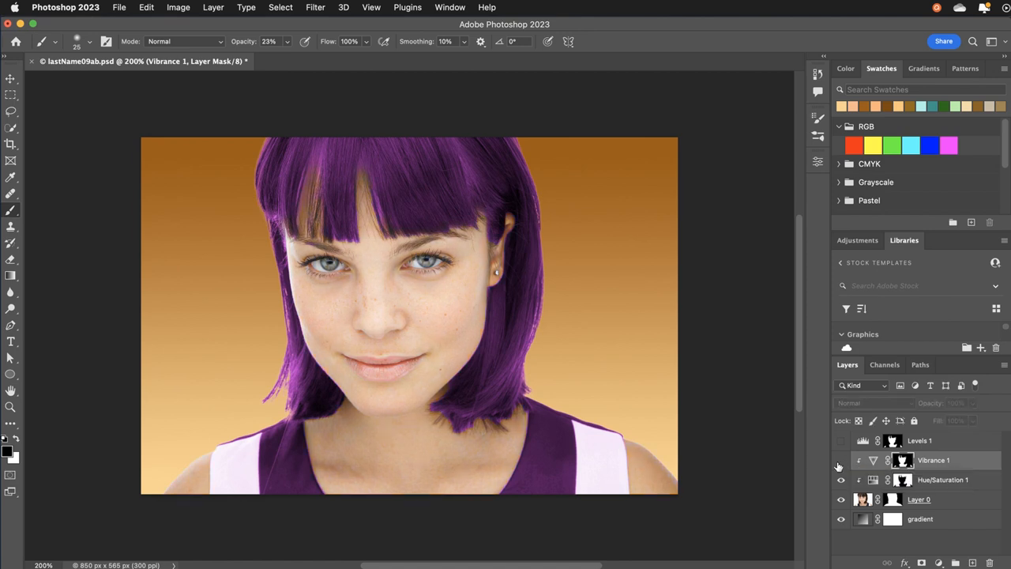
left_click(840, 461)
left_click(841, 460)
left_click(841, 461)
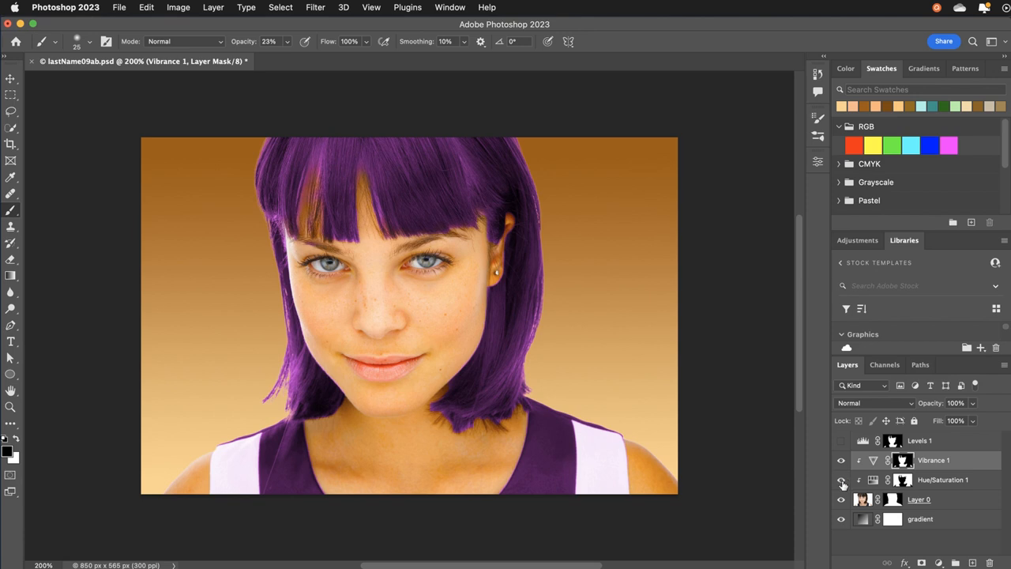
left_click(842, 480)
left_click(841, 480)
Recolour the hair and clothing green by setting Hue/Saturation 1 to hue 110 and saturation 40.
left_click(878, 480)
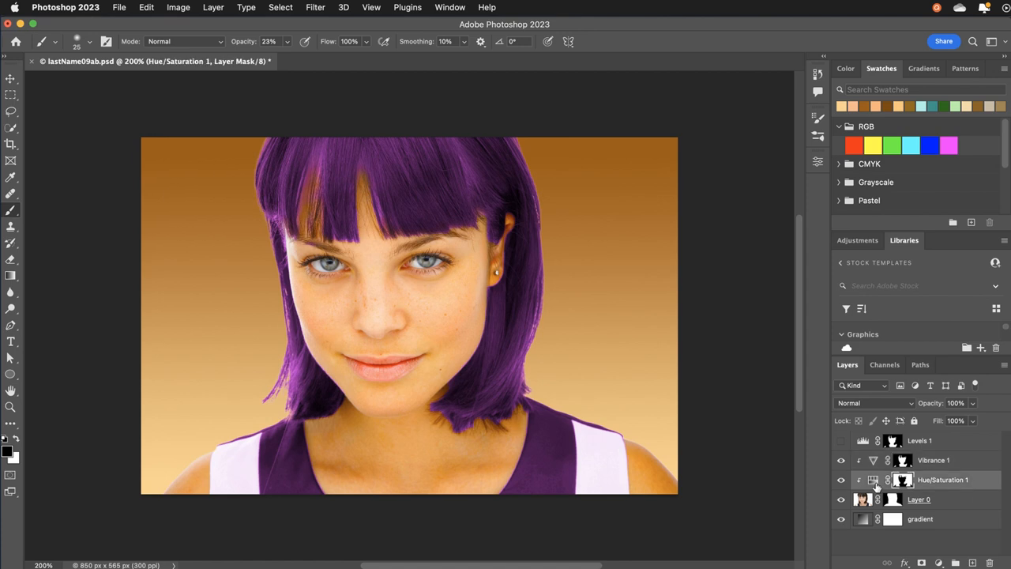
left_click(818, 161)
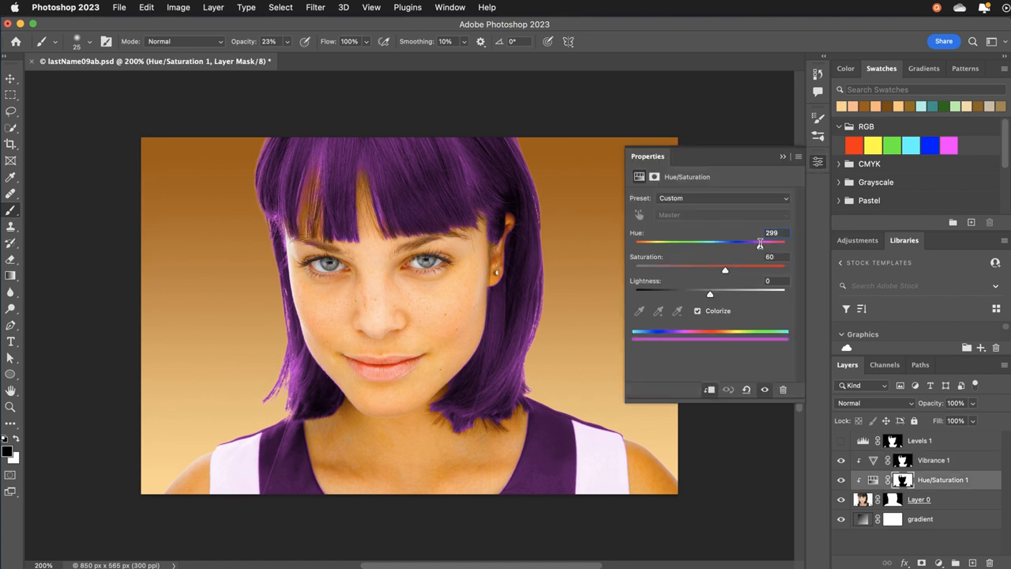
left_click_drag(762, 250, 681, 247)
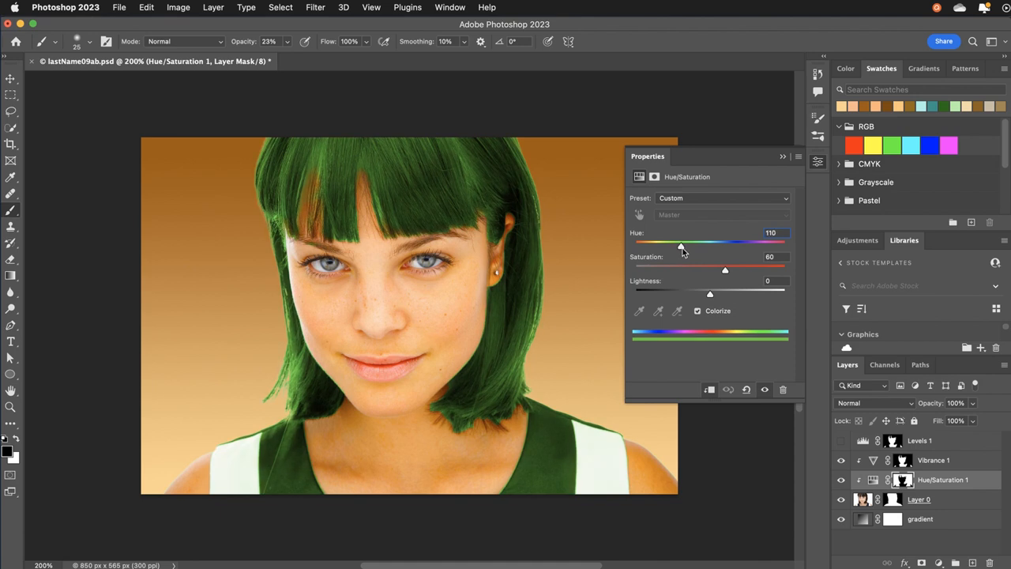
left_click_drag(727, 271, 704, 271)
left_click(817, 163)
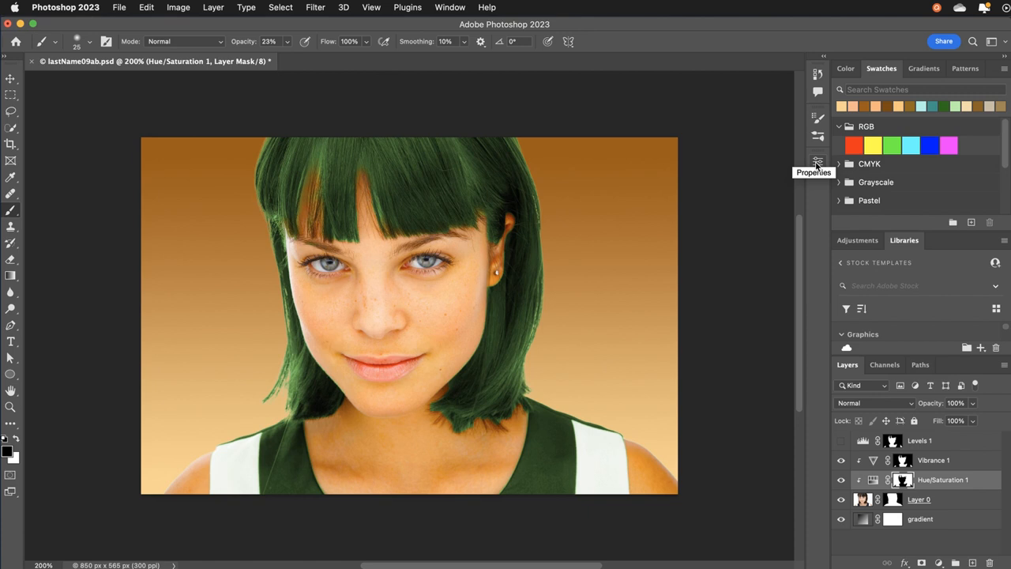
Recolour the hair and clothing purple by setting Hue/Saturation 1 to hue 295 and saturation 63.
left_click(873, 480)
left_click(818, 163)
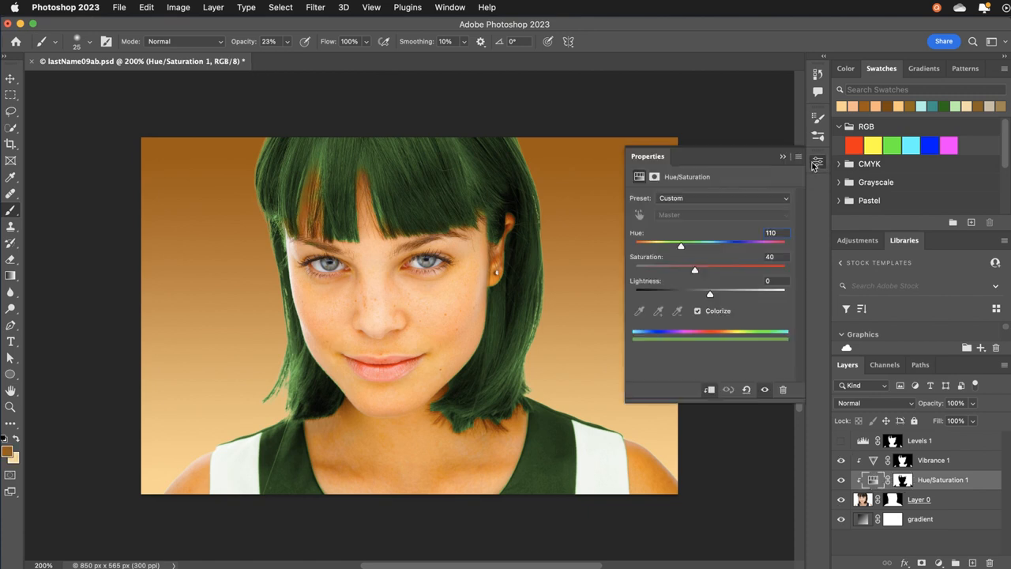
left_click(758, 244)
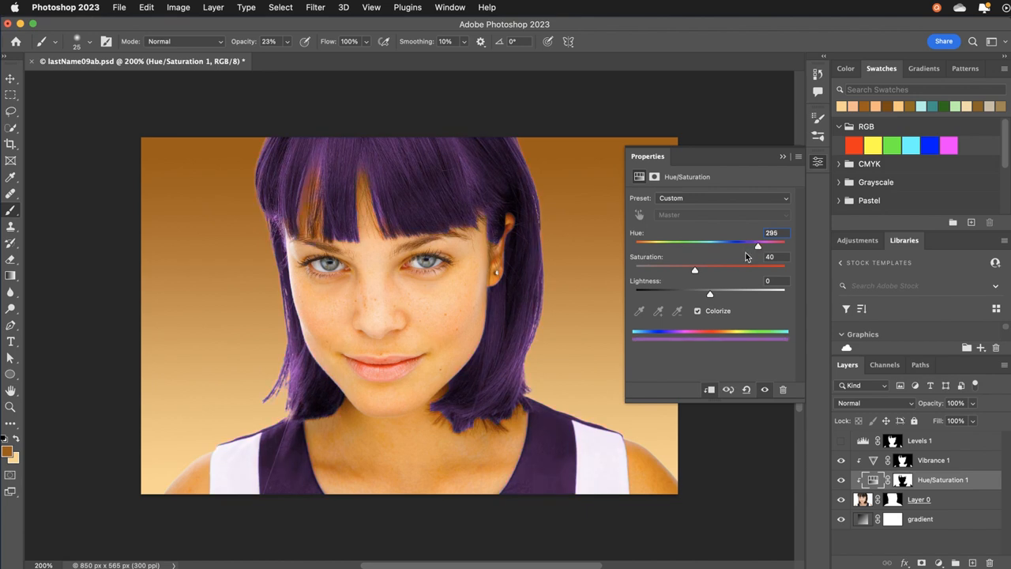
left_click_drag(699, 273, 730, 272)
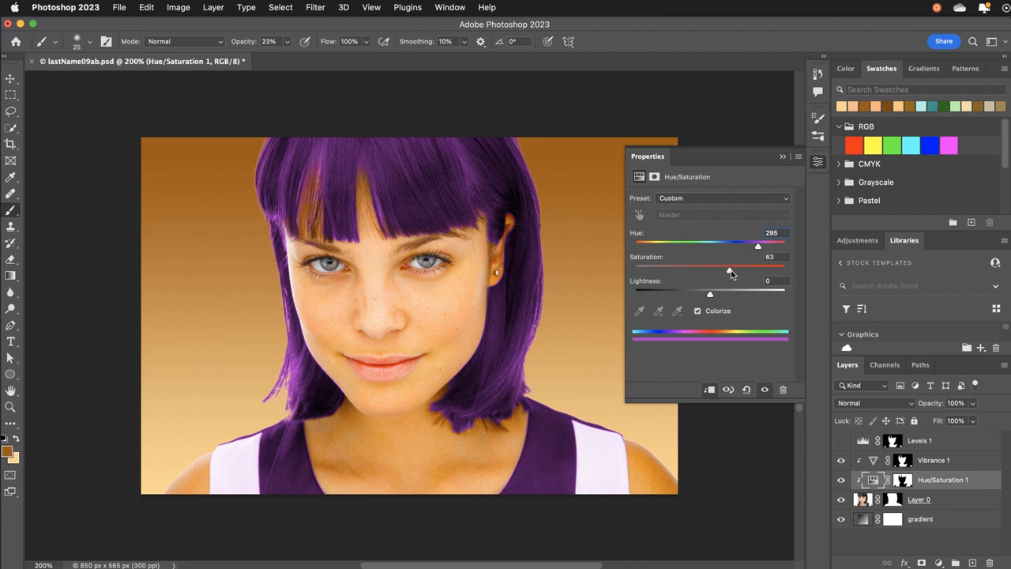
left_click(818, 163)
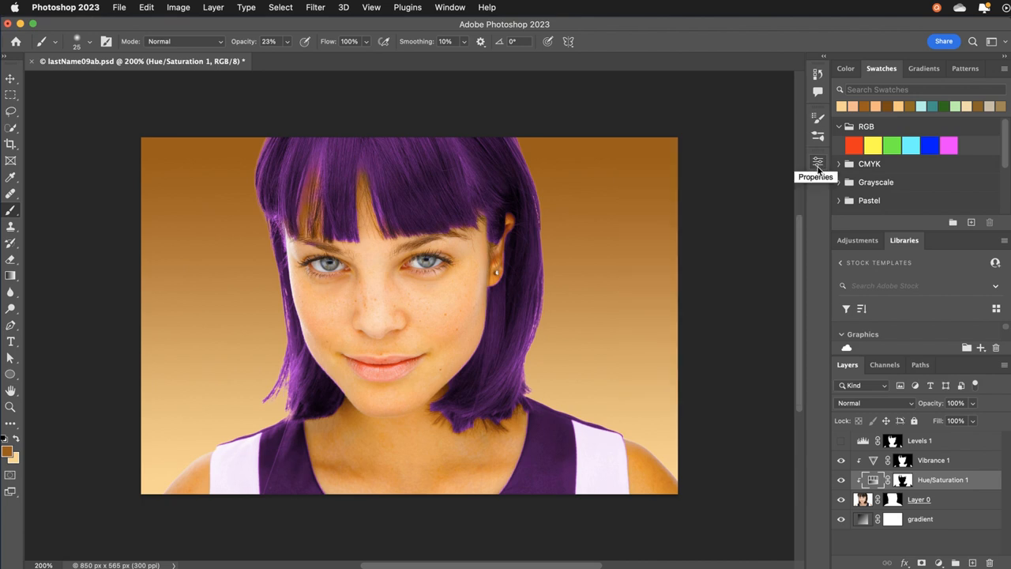